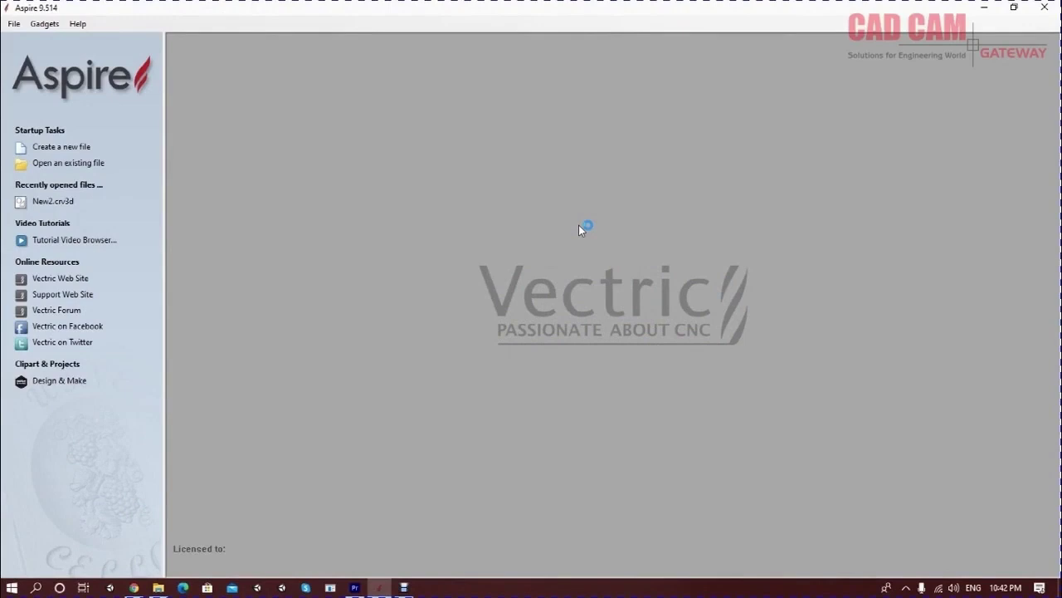
Create a new single-sided job 12 inches wide, 12 inches high and 1 inch thick
{"action": "left_click", "coordinate": [73, 147]}
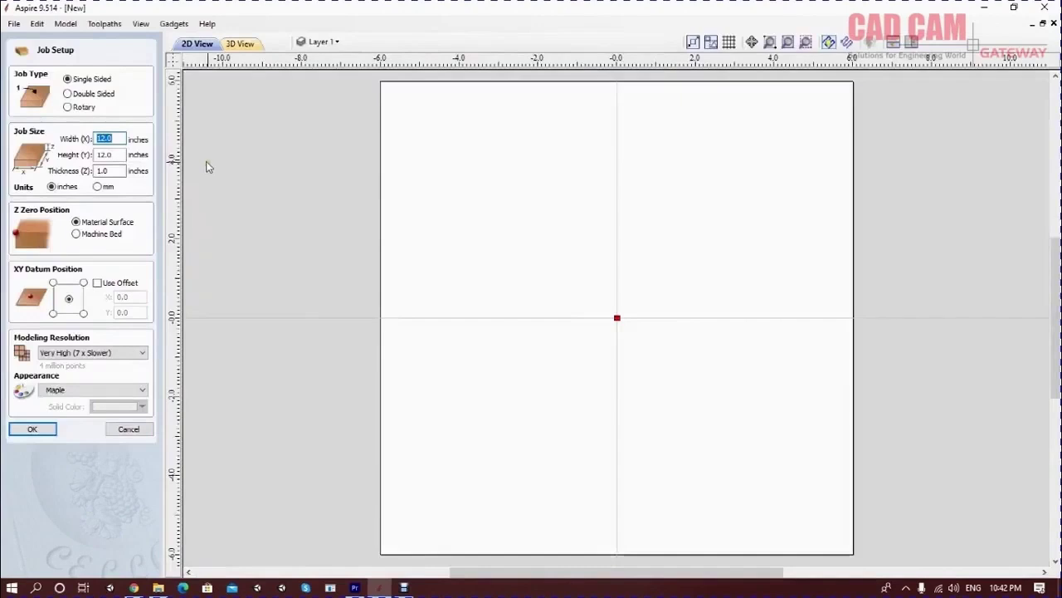
{"action": "key", "text": "Return"}
Draw a vertical polyline along the job's left edge, from its top corner to its bottom corner
{"action": "key", "text": "l"}
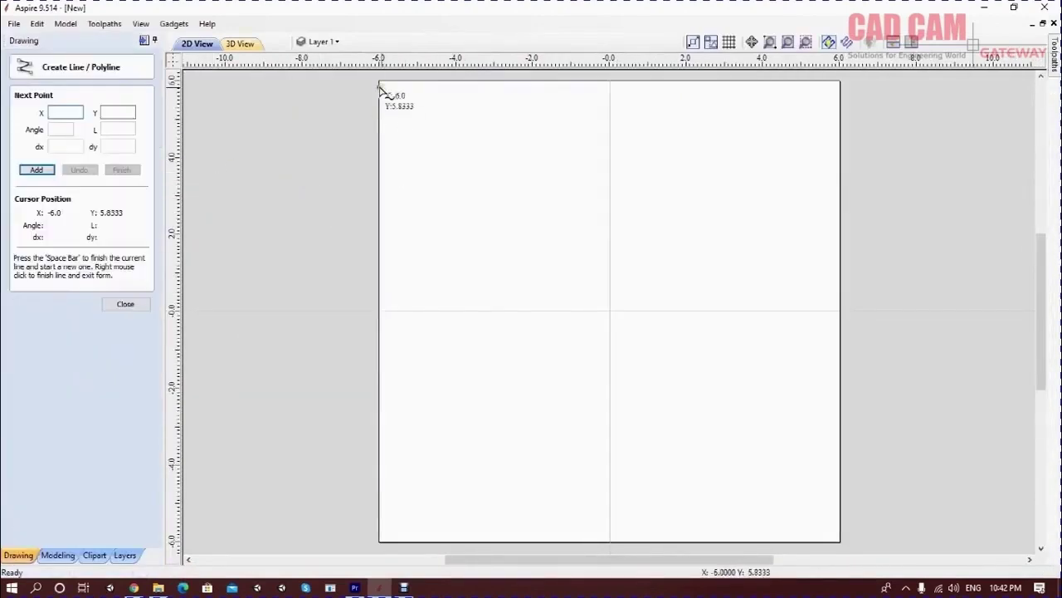
{"action": "left_click", "coordinate": [378, 82]}
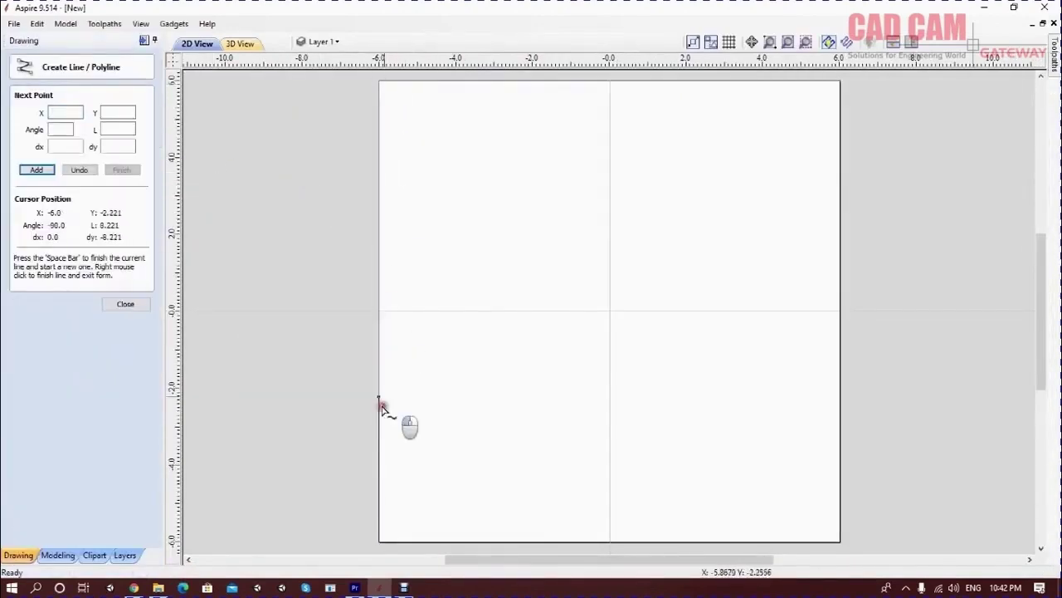
{"action": "left_click", "coordinate": [379, 540]}
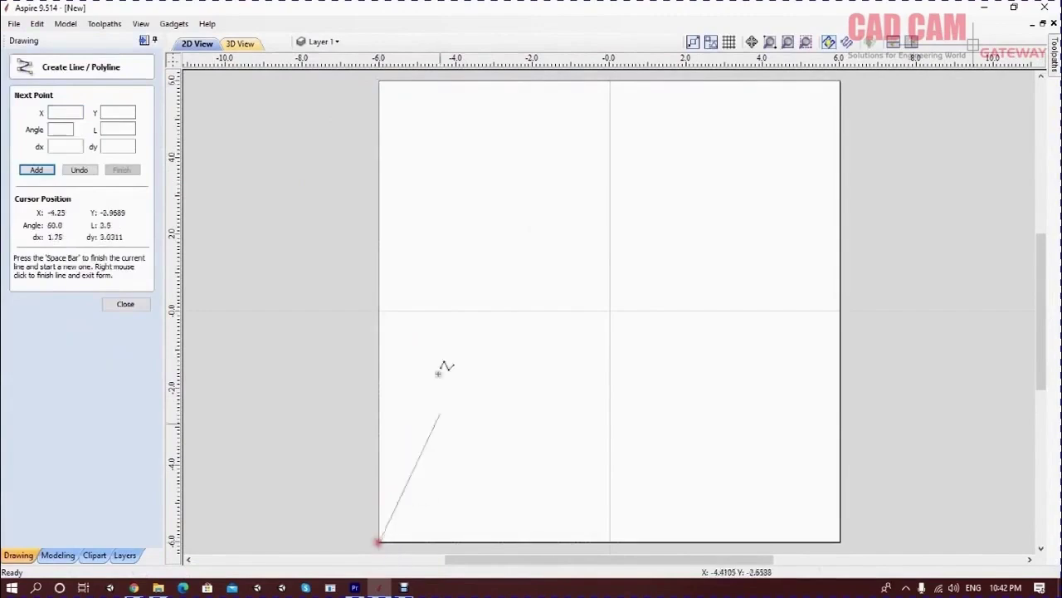
{"action": "left_click", "coordinate": [125, 304]}
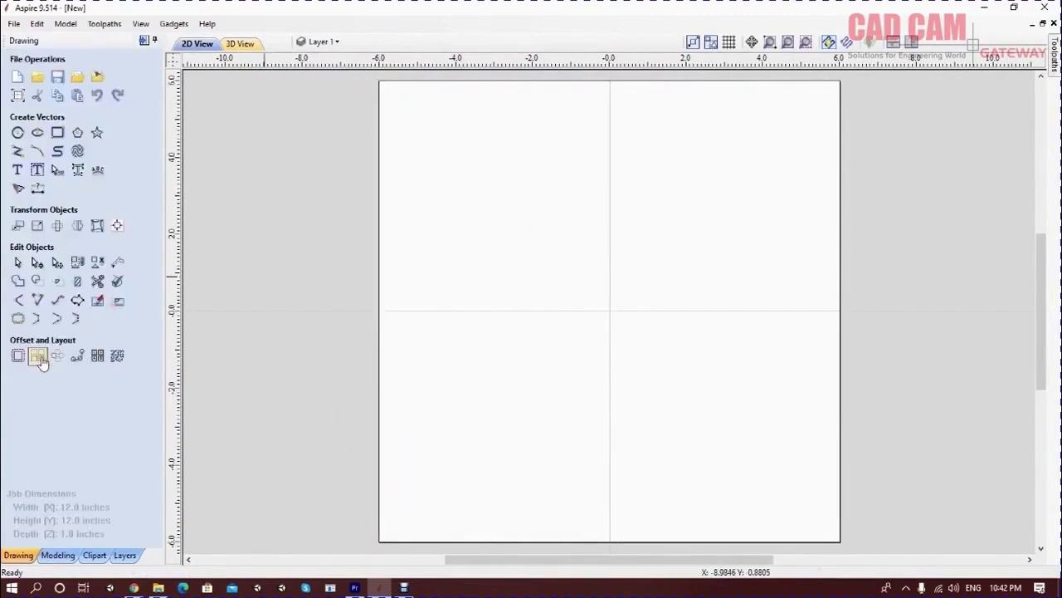
Array copy the left-edge line into 1 row and 13 columns with a 1.0 inch X gap, grouping the copies
{"action": "left_click", "coordinate": [39, 358]}
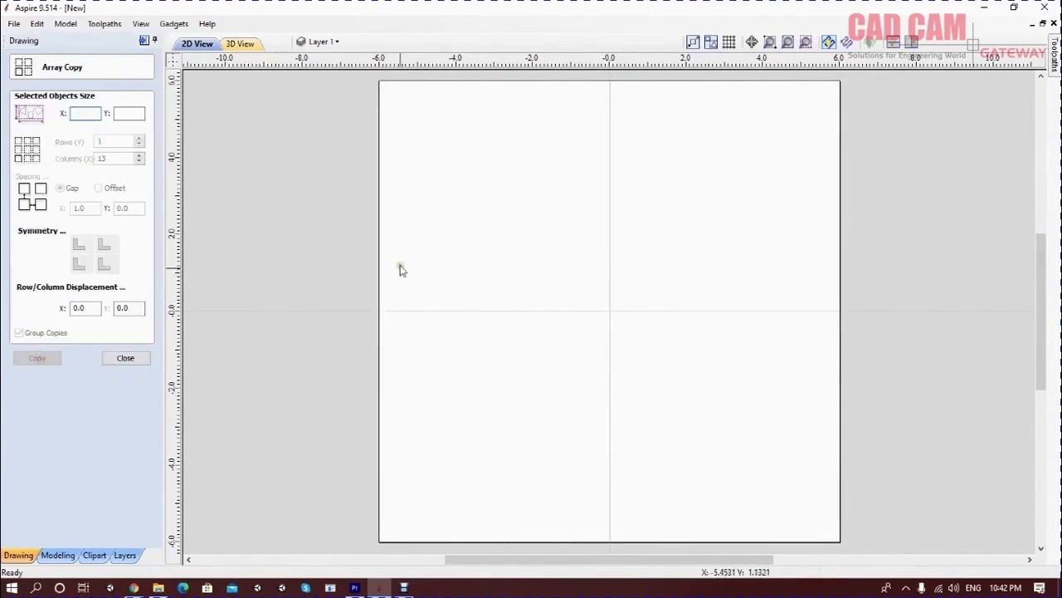
{"action": "left_click", "coordinate": [378, 261]}
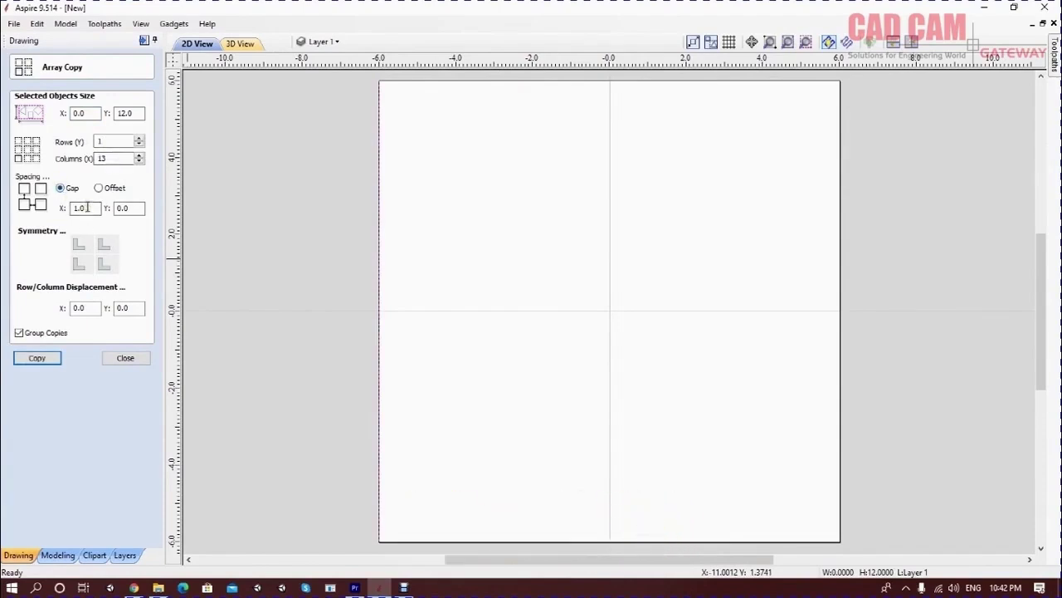
{"action": "left_click", "coordinate": [131, 208]}
{"action": "left_click", "coordinate": [37, 358]}
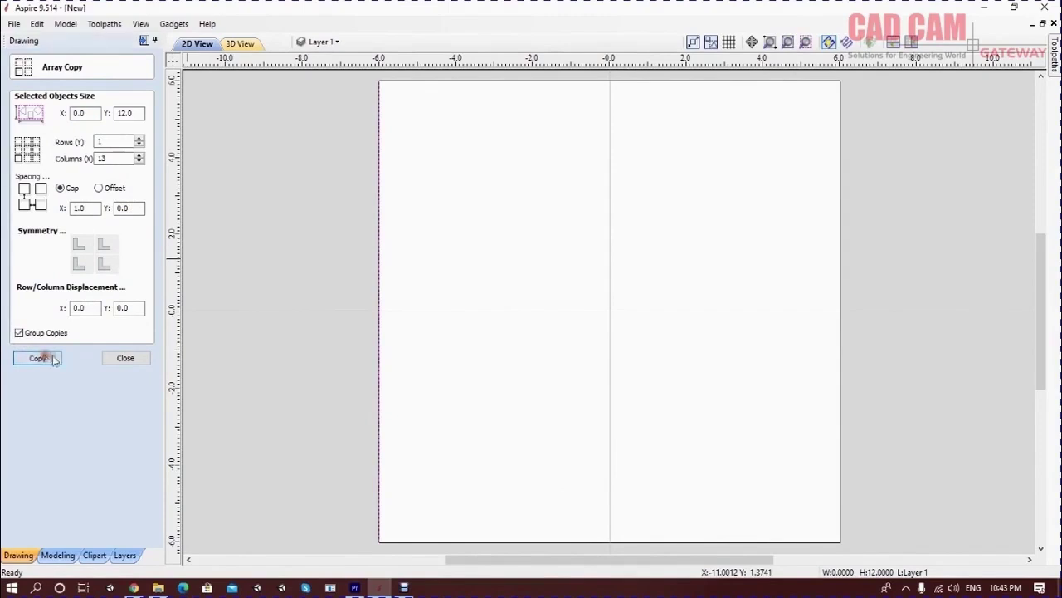
{"action": "left_click", "coordinate": [866, 154]}
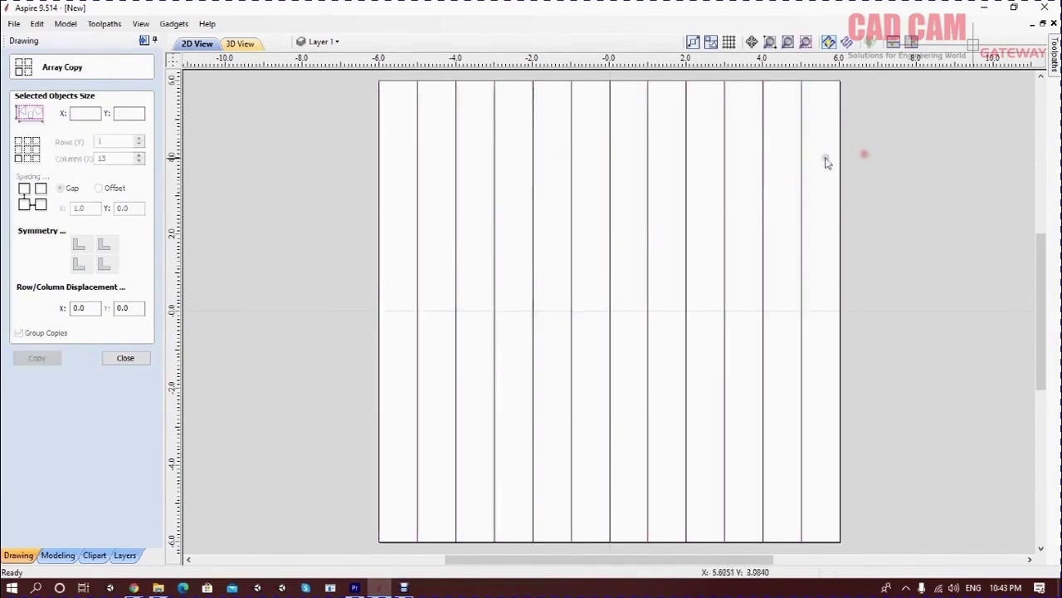
Rotate a copy of all the vertical lines by 90 degrees about 0,0 to form a square grid
{"action": "left_click", "coordinate": [801, 166]}
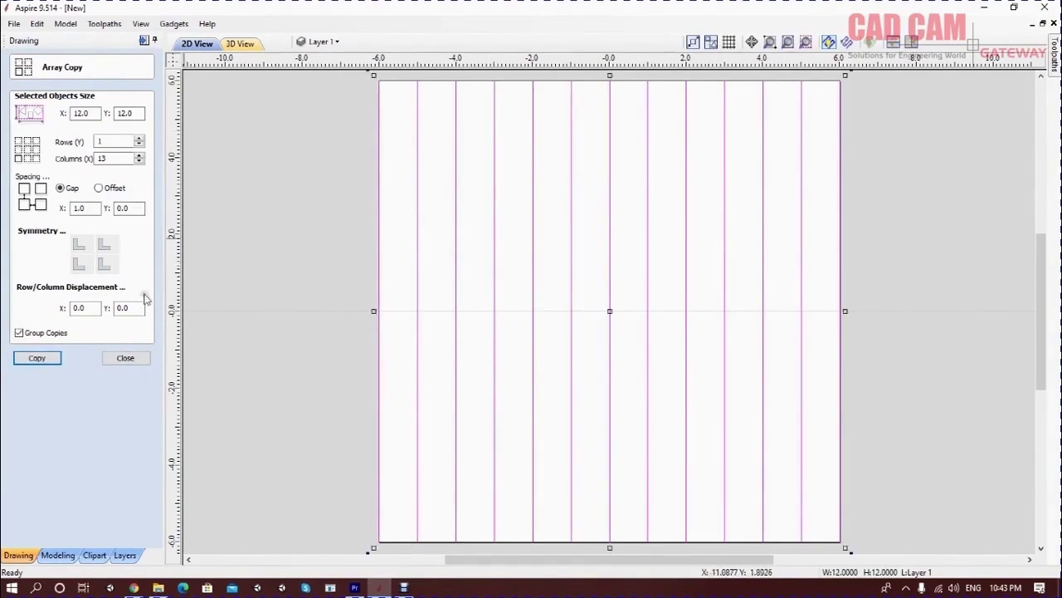
{"action": "left_click", "coordinate": [133, 358]}
{"action": "left_click", "coordinate": [76, 223]}
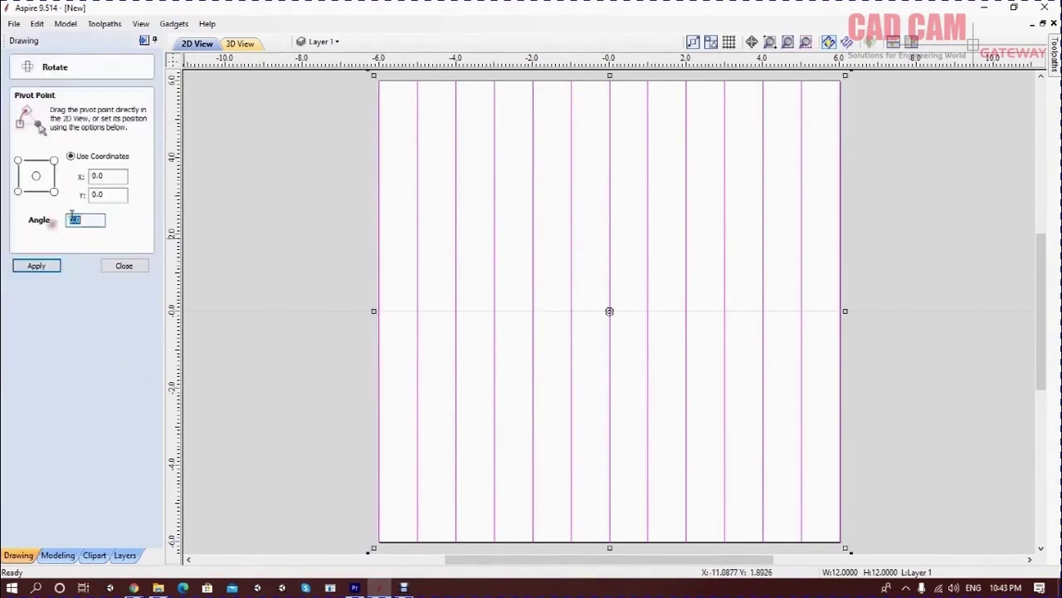
{"action": "type", "text": "90"}
{"action": "key", "text": "Return"}
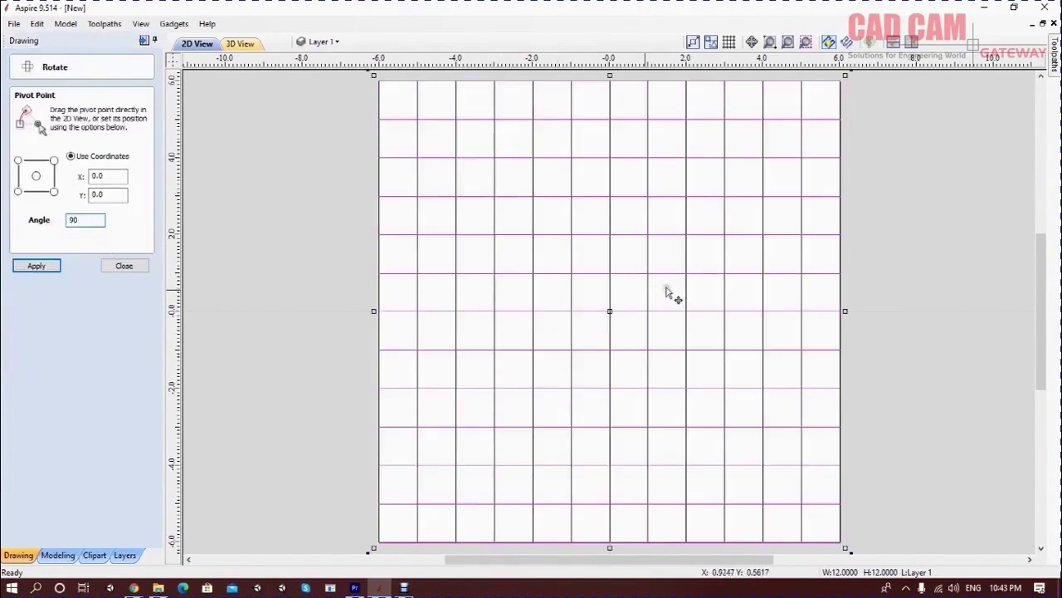
{"action": "left_click", "coordinate": [871, 278]}
{"action": "left_click_drag", "start_coordinate": [623, 304], "coordinate": [591, 329]}
{"action": "key", "text": "Escape"}
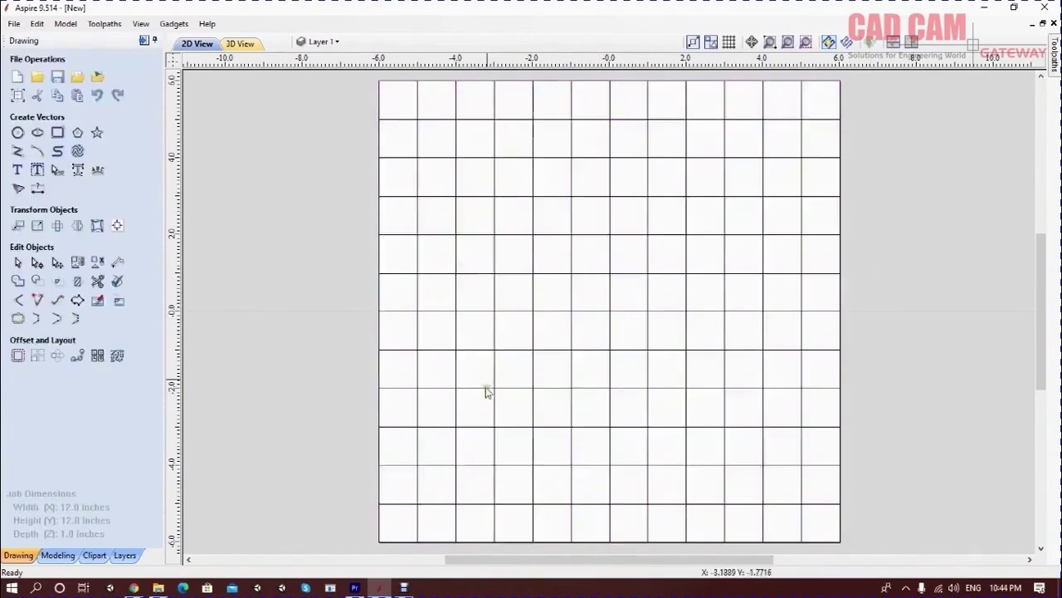
Draw a square-cornered rectangle about 0.58 by 0.25 inches, resting on the grid's top edge over the second vertical line
{"action": "scroll", "coordinate": [486, 385], "scroll_direction": "down", "scroll_amount": 2}
{"action": "scroll", "coordinate": [462, 173], "scroll_direction": "up", "scroll_amount": 7}
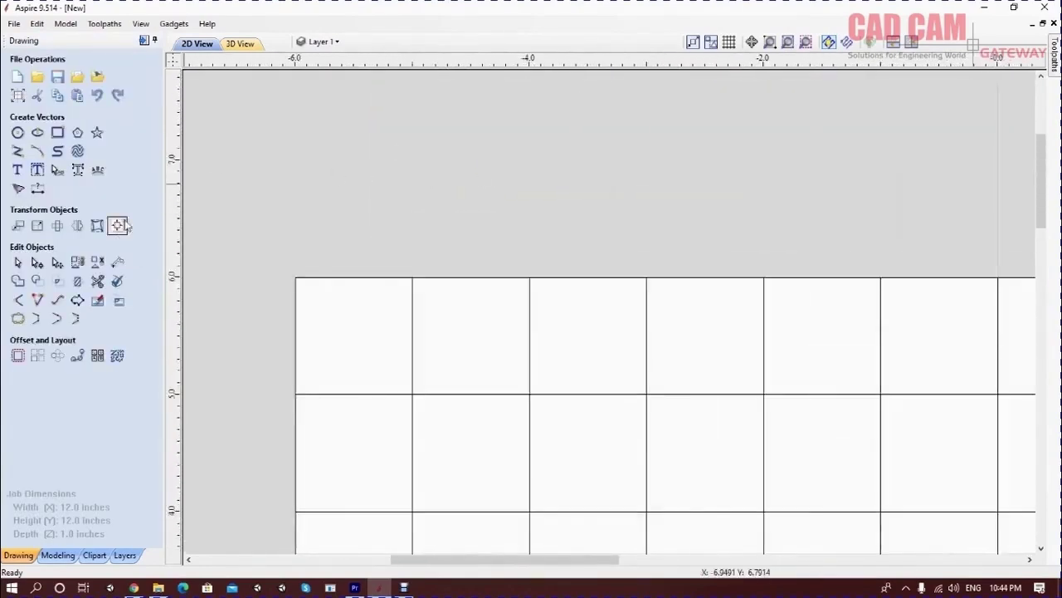
{"action": "left_click", "coordinate": [56, 134]}
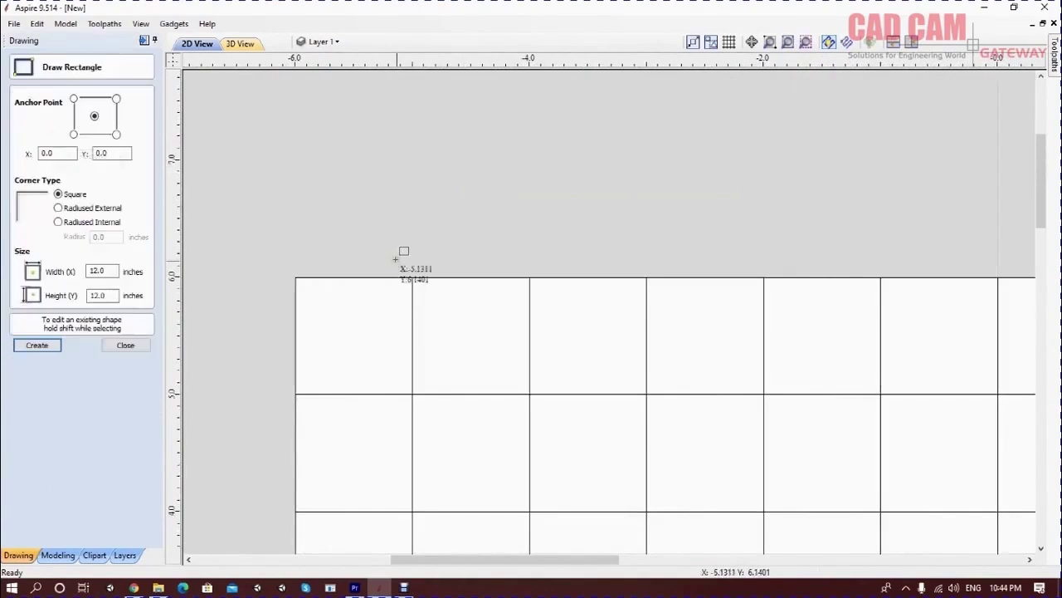
{"action": "left_click_drag", "start_coordinate": [379, 278], "coordinate": [446, 246]}
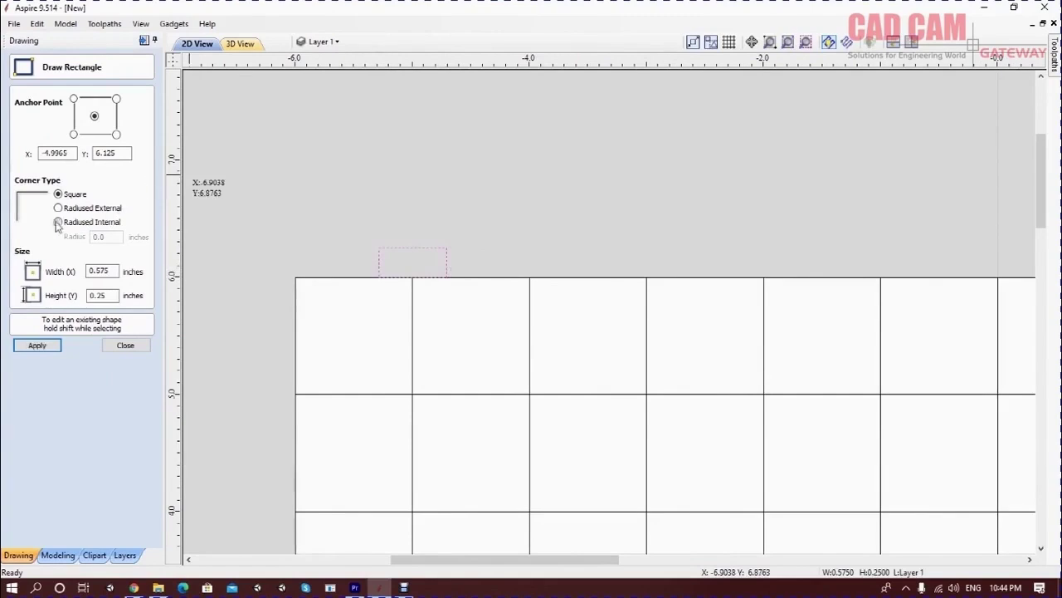
Set the small rectangle's width to 0.75 inches
{"action": "double_click", "coordinate": [98, 272]}
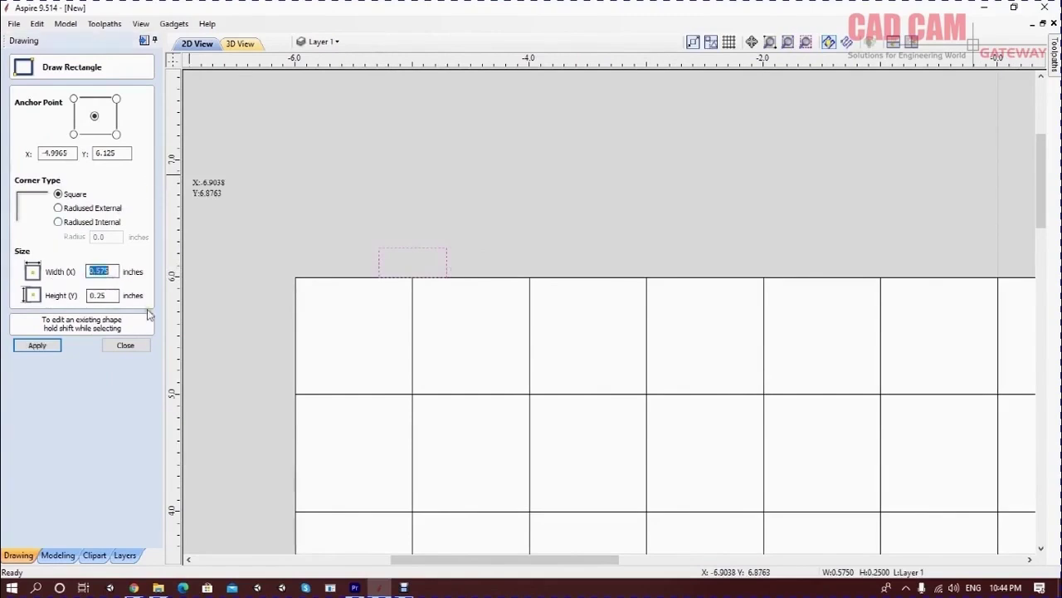
{"action": "type", "text": "."}
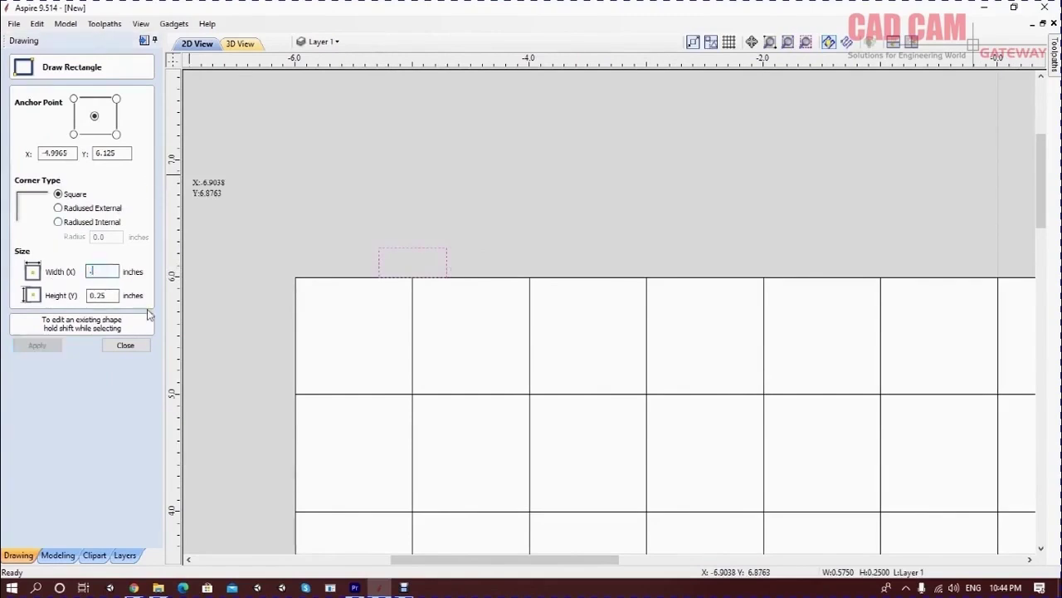
{"action": "type", "text": "75"}
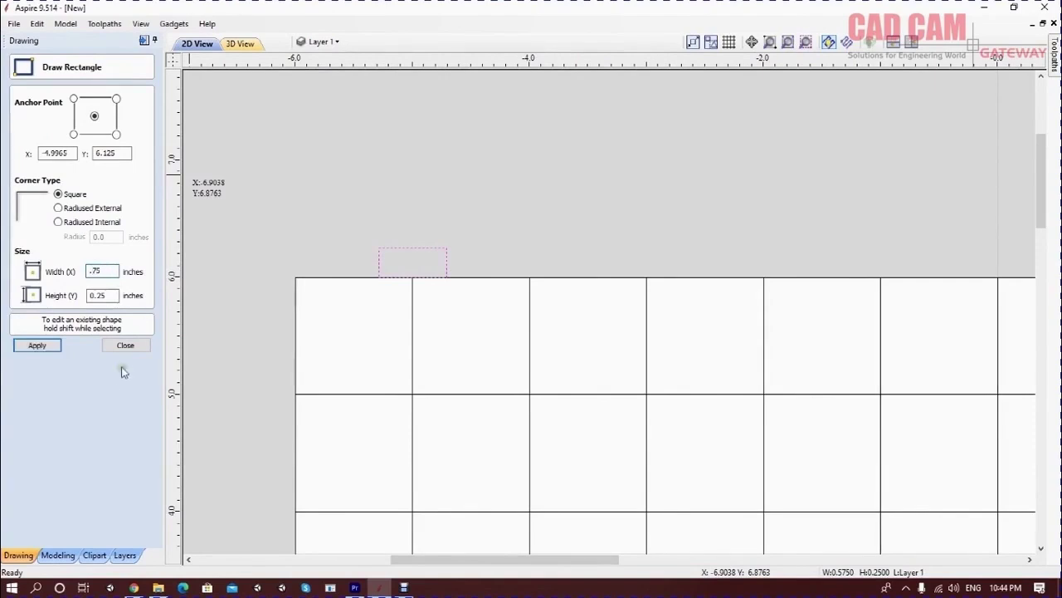
{"action": "left_click", "coordinate": [40, 345]}
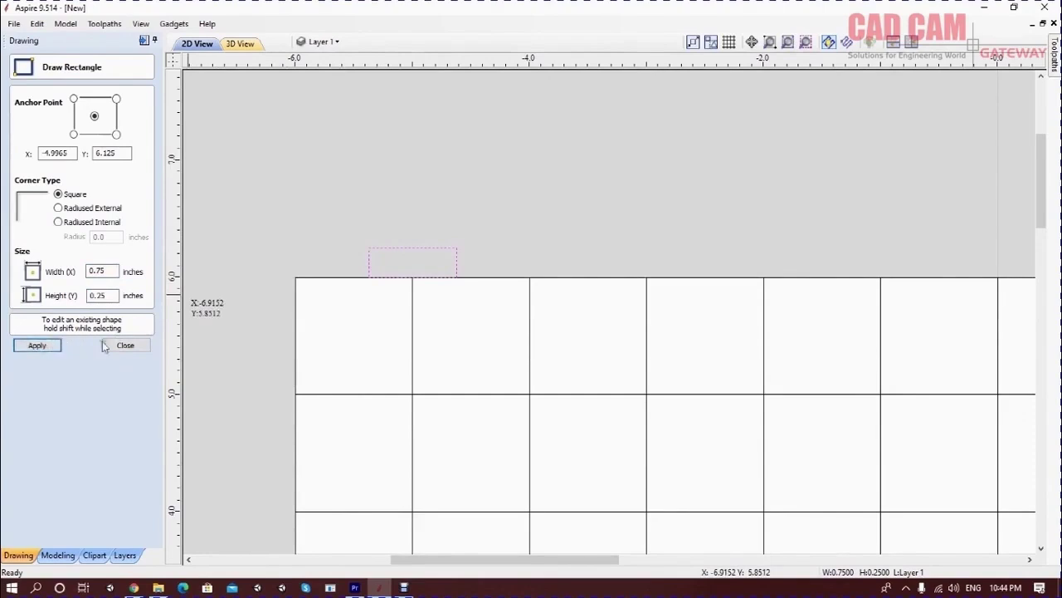
{"action": "left_click", "coordinate": [124, 344]}
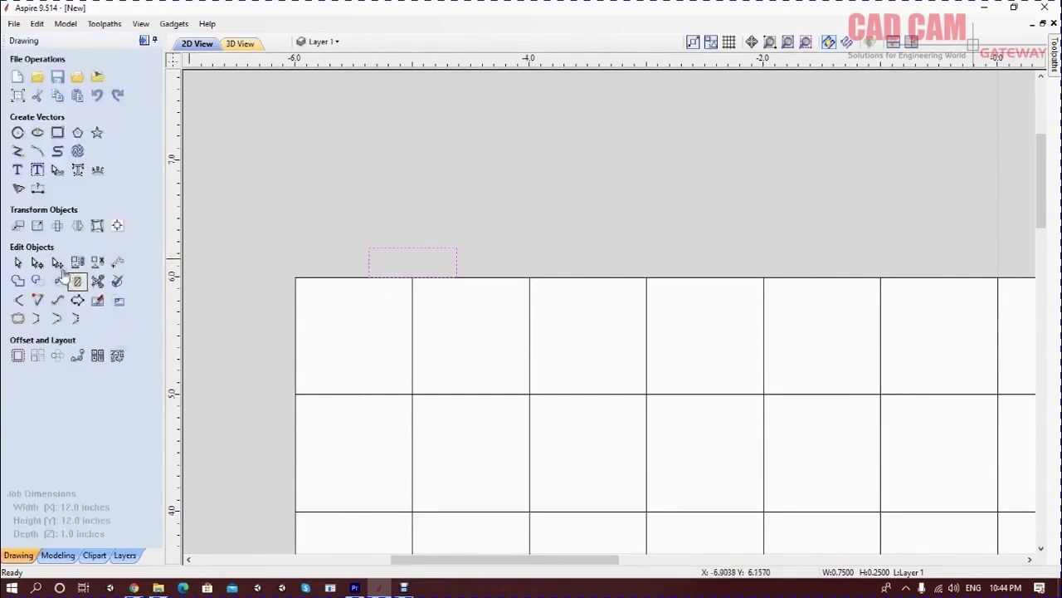
{"action": "left_click", "coordinate": [38, 225]}
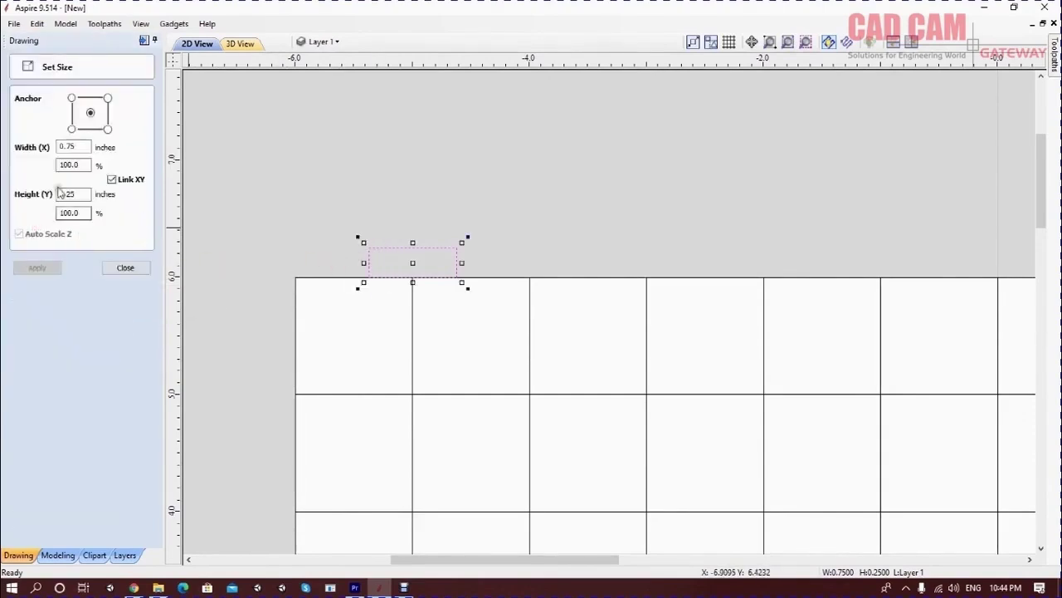
{"action": "left_click", "coordinate": [125, 267]}
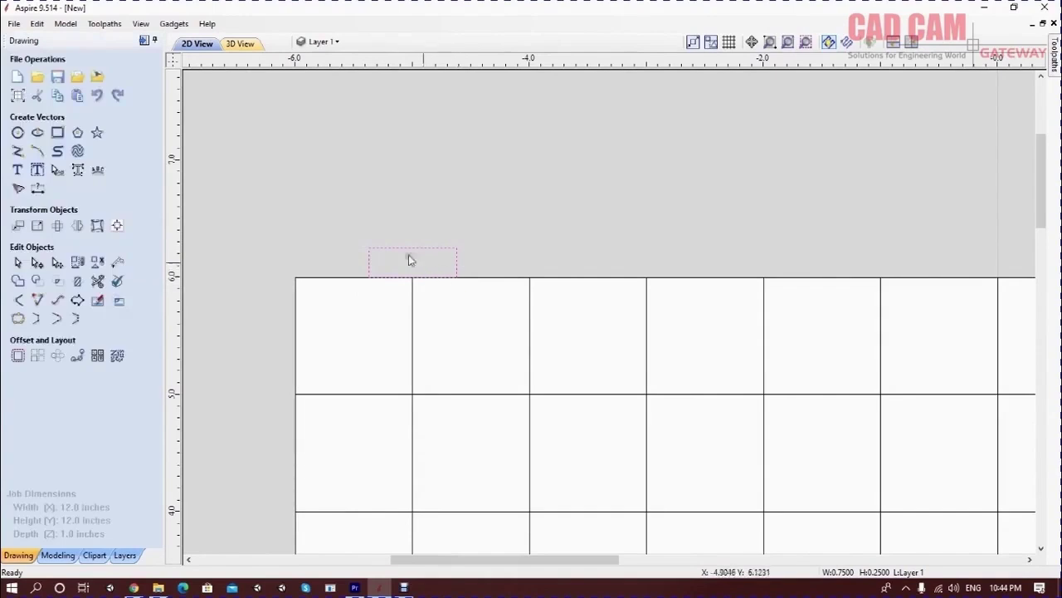
Insert a point at the middle of the rectangle's top side and nudge it slightly downward to make a shallow dip
{"action": "scroll", "coordinate": [474, 298], "scroll_direction": "up", "scroll_amount": 5}
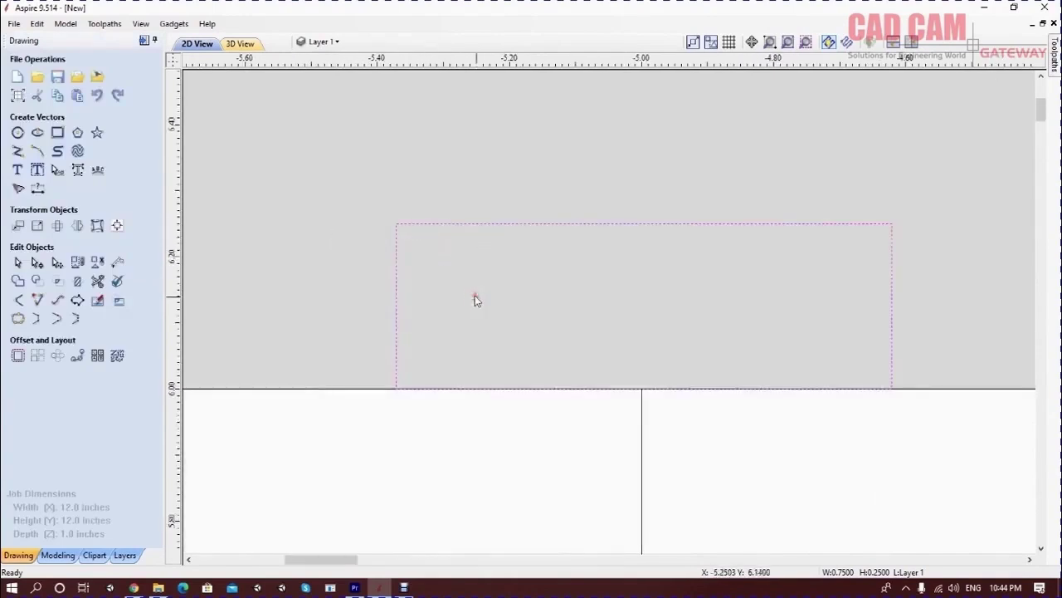
{"action": "left_click", "coordinate": [117, 281]}
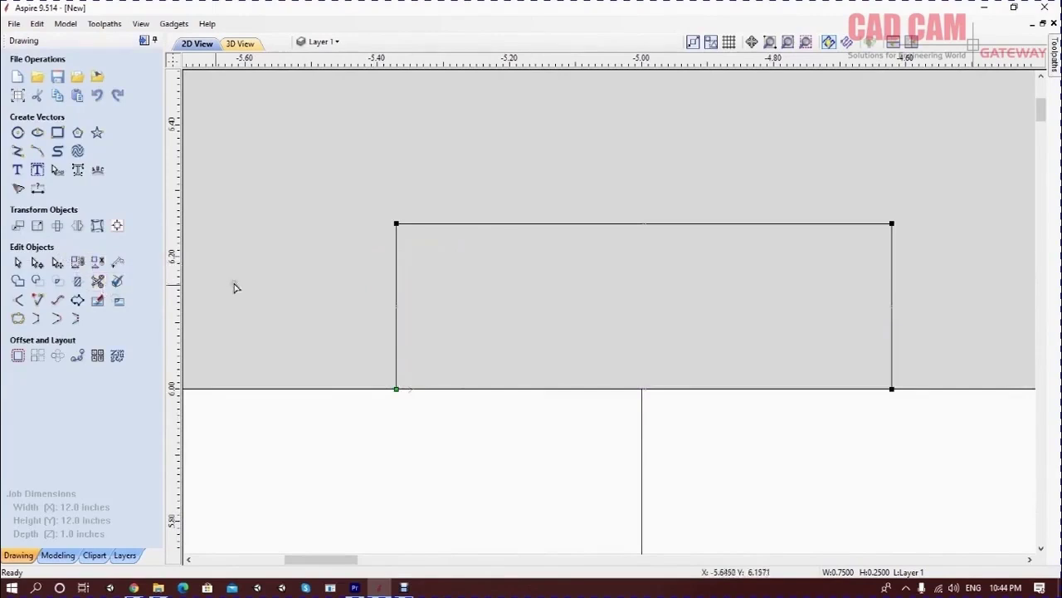
{"action": "right_click", "coordinate": [644, 222]}
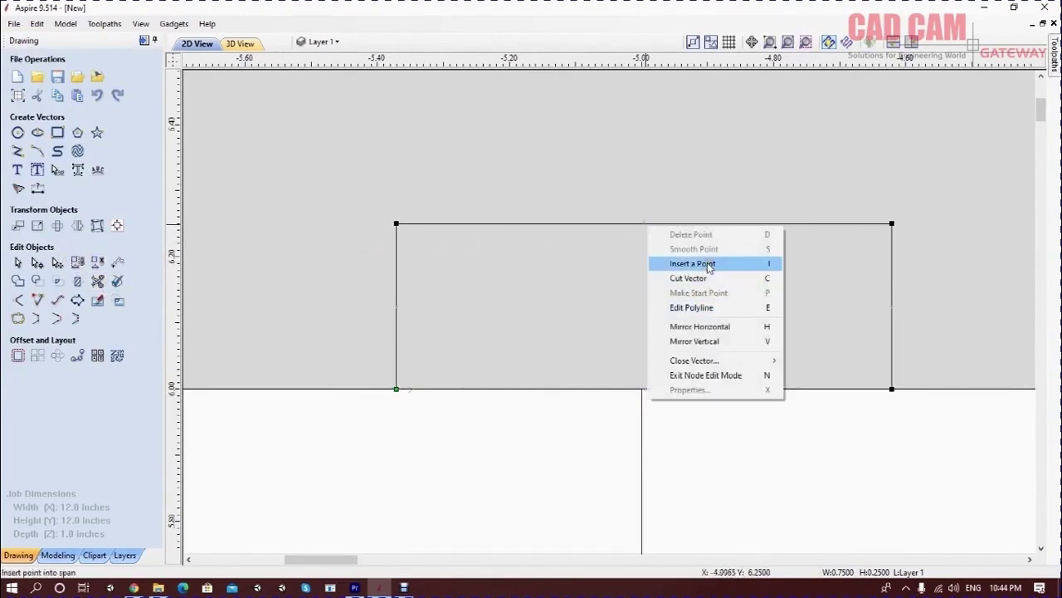
{"action": "left_click", "coordinate": [710, 263]}
{"action": "key", "text": "Down"}
{"action": "key", "text": "Down"}
{"action": "key", "text": "Down"}
{"action": "key", "text": "Up"}
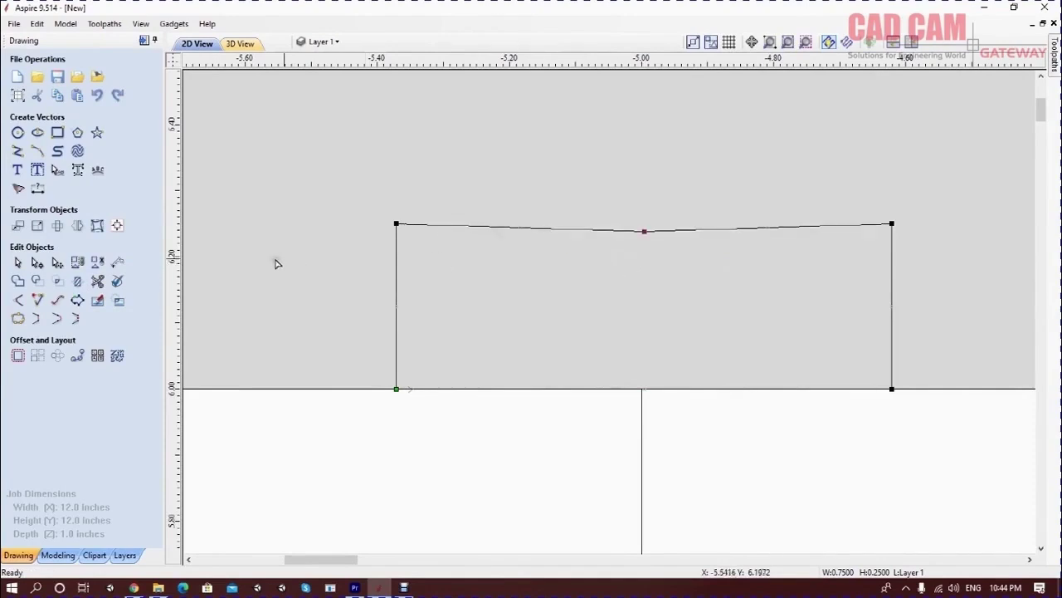
Round the rectangle's two upper corners with normal fillets of 0.1 inch radius
{"action": "left_click", "coordinate": [18, 299]}
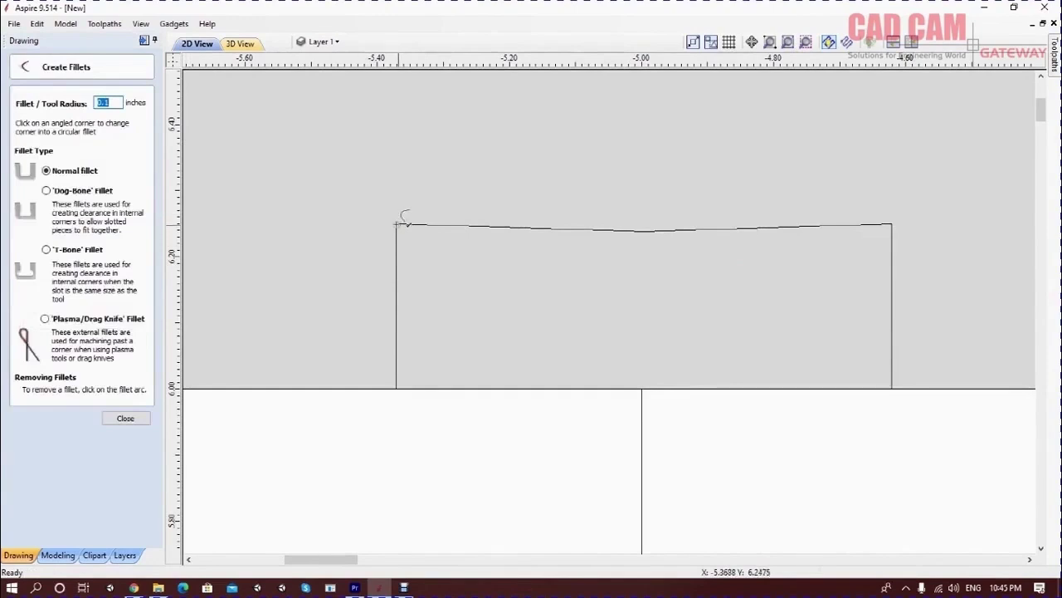
{"action": "left_click", "coordinate": [397, 224]}
{"action": "left_click", "coordinate": [887, 223]}
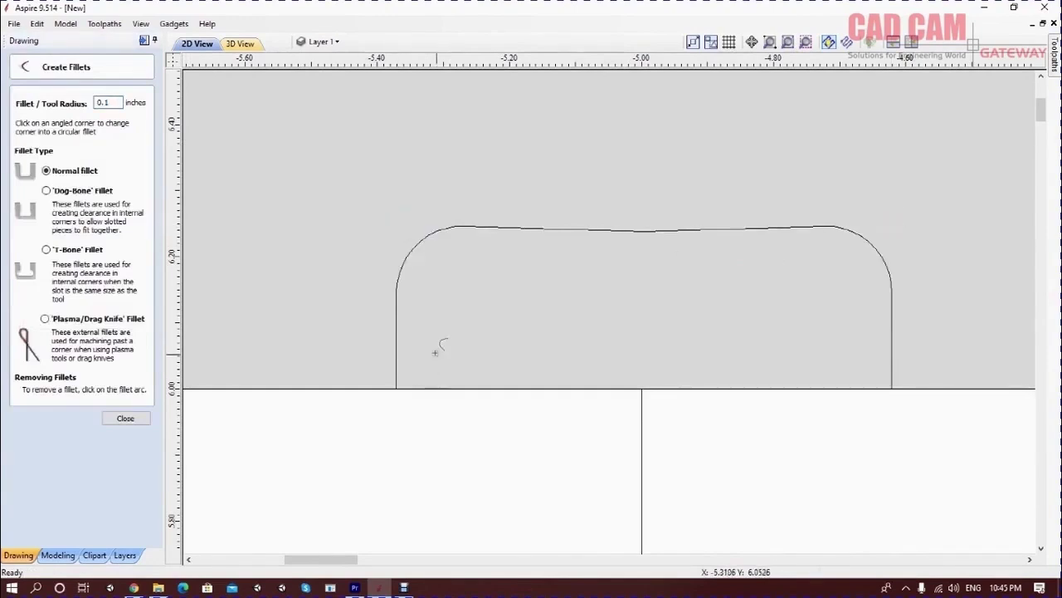
{"action": "left_click", "coordinate": [124, 419]}
Select the rounded shape and nudge it upward so it sits slightly above the grid's top edge
{"action": "scroll", "coordinate": [601, 199], "scroll_direction": "down", "scroll_amount": 3}
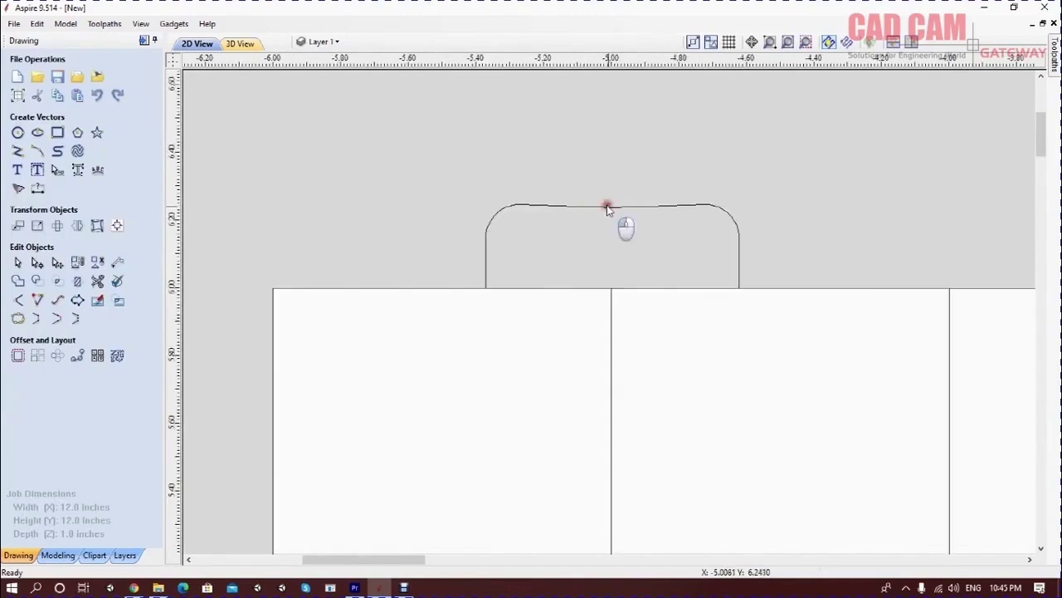
{"action": "left_click", "coordinate": [622, 224]}
{"action": "key", "text": "Up"}
{"action": "key", "text": "Up"}
{"action": "key", "text": "Up"}
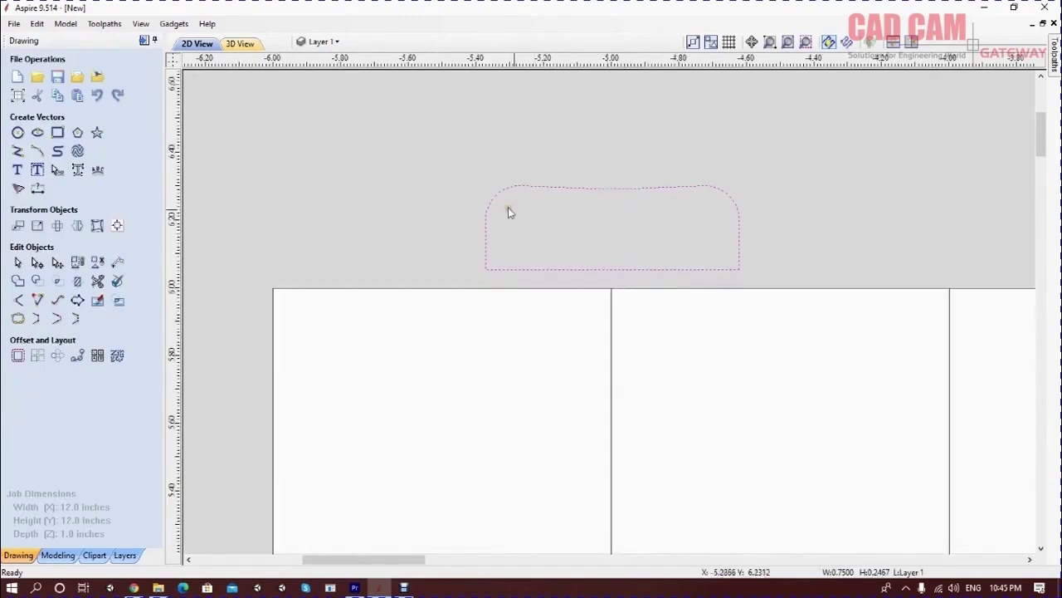
Cut the rounded shape at its two lower corners and delete its bottom line to leave an open profile
{"action": "scroll", "coordinate": [615, 209], "scroll_direction": "up", "scroll_amount": 3}
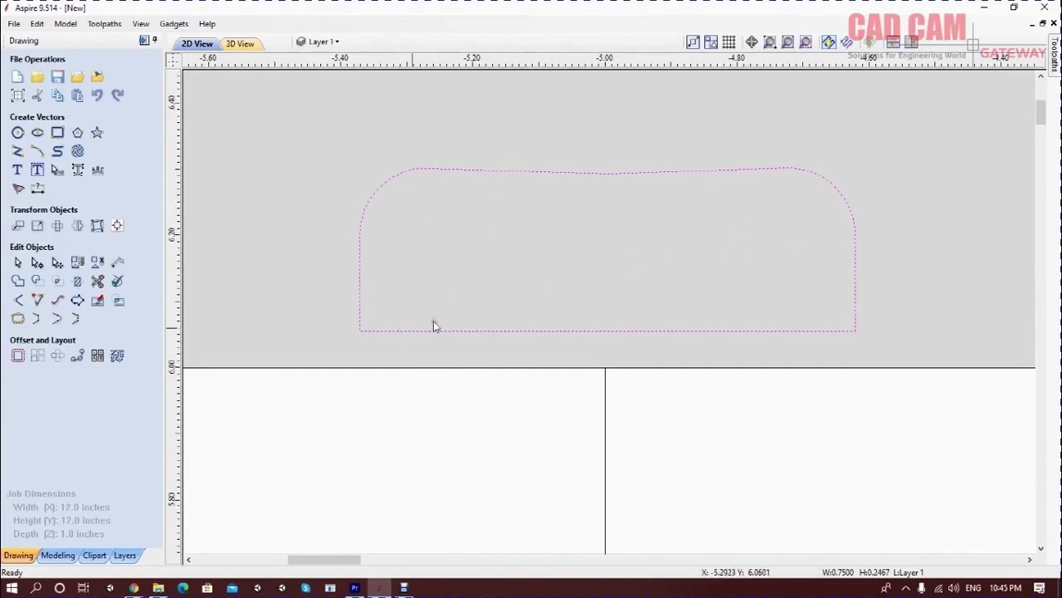
{"action": "left_click", "coordinate": [495, 294]}
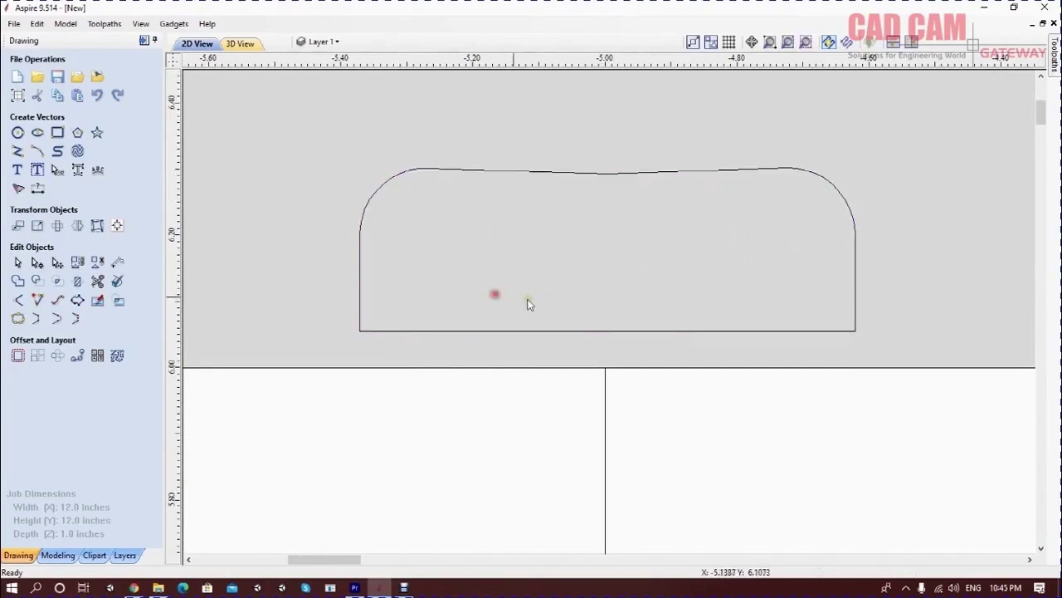
{"action": "left_click", "coordinate": [487, 330]}
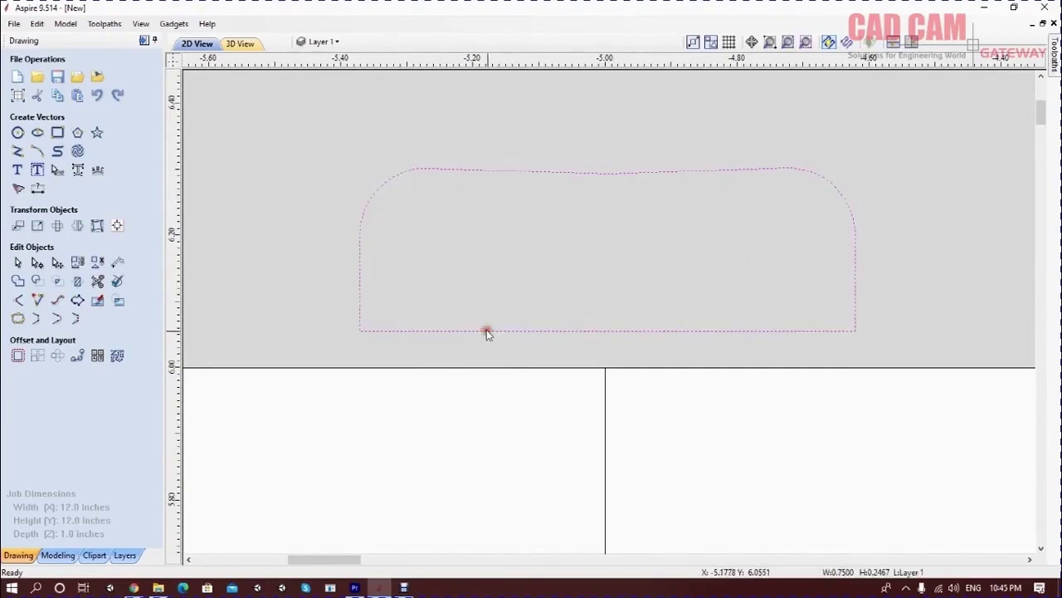
{"action": "left_click", "coordinate": [57, 318]}
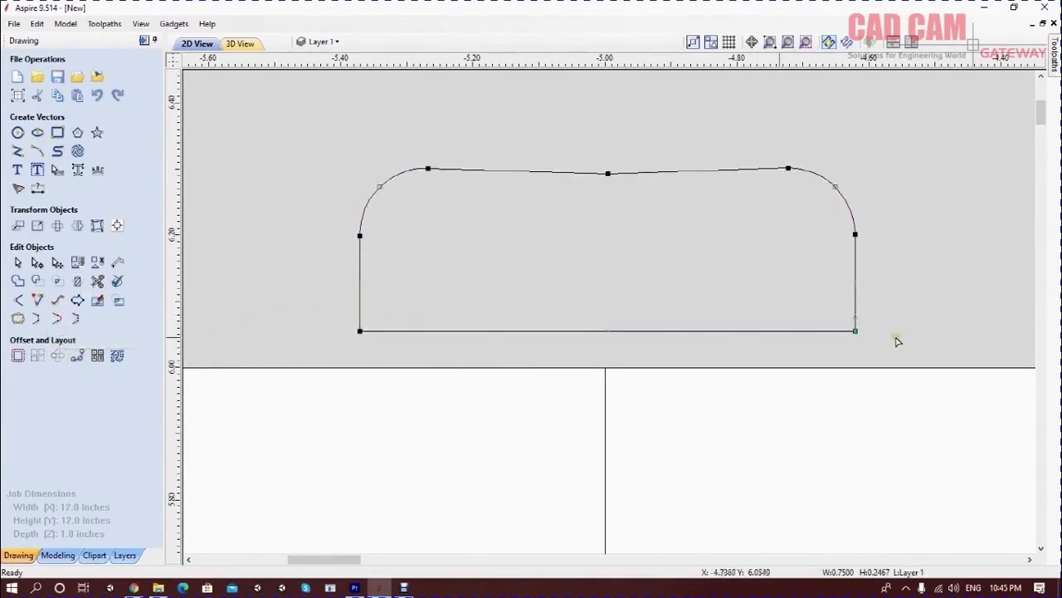
{"action": "right_click", "coordinate": [853, 331]}
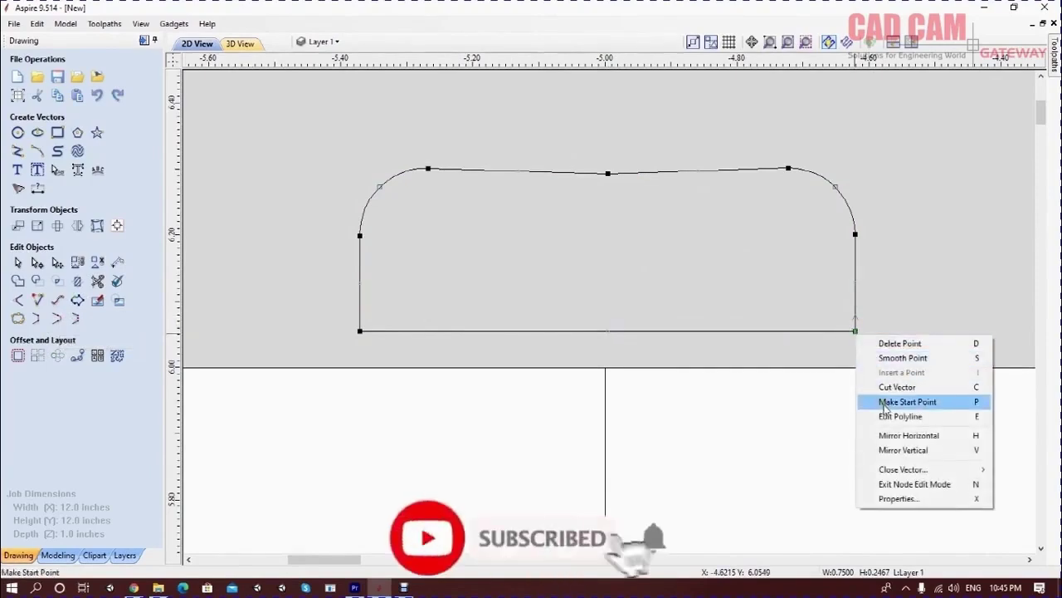
{"action": "left_click", "coordinate": [884, 387]}
{"action": "right_click", "coordinate": [359, 331]}
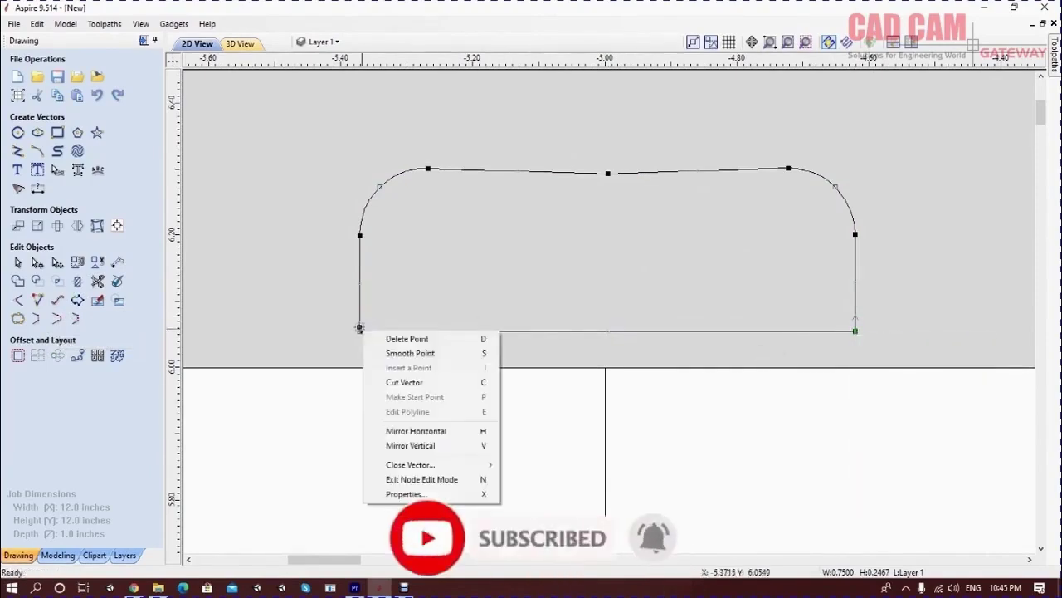
{"action": "left_click", "coordinate": [415, 380]}
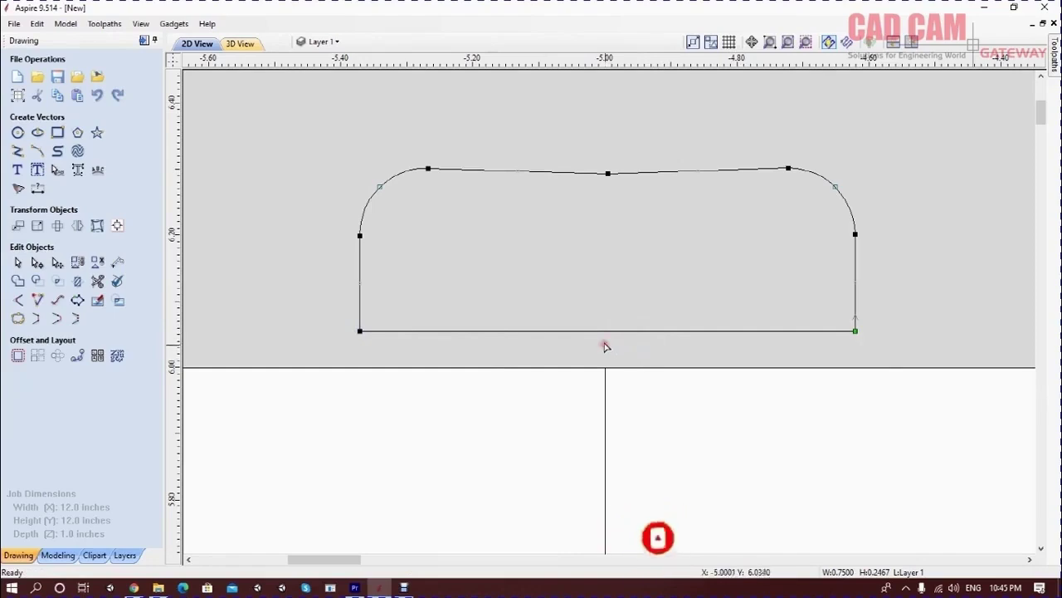
{"action": "left_click", "coordinate": [605, 330]}
{"action": "key", "text": "Delete"}
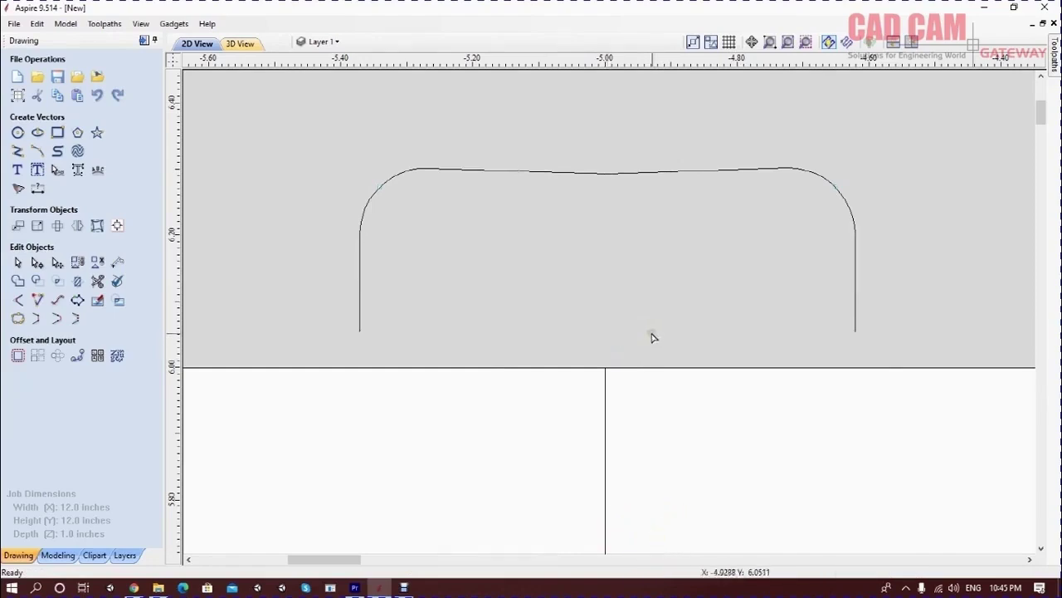
Start Extrude and Weave with all grid lines as drive rails and select the open rounded profile as the cross section
{"action": "scroll", "coordinate": [531, 182], "scroll_direction": "down", "scroll_amount": 5}
{"action": "scroll", "coordinate": [435, 193], "scroll_direction": "down", "scroll_amount": 2}
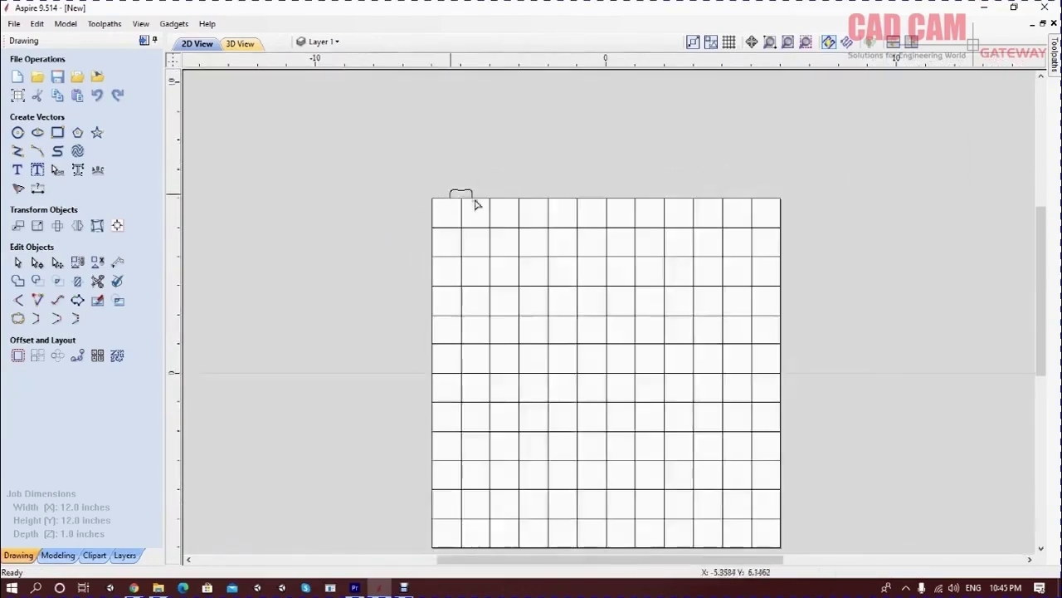
{"action": "scroll", "coordinate": [484, 202], "scroll_direction": "up", "scroll_amount": 1}
{"action": "scroll", "coordinate": [473, 198], "scroll_direction": "down", "scroll_amount": 1}
{"action": "scroll", "coordinate": [461, 189], "scroll_direction": "up", "scroll_amount": 1}
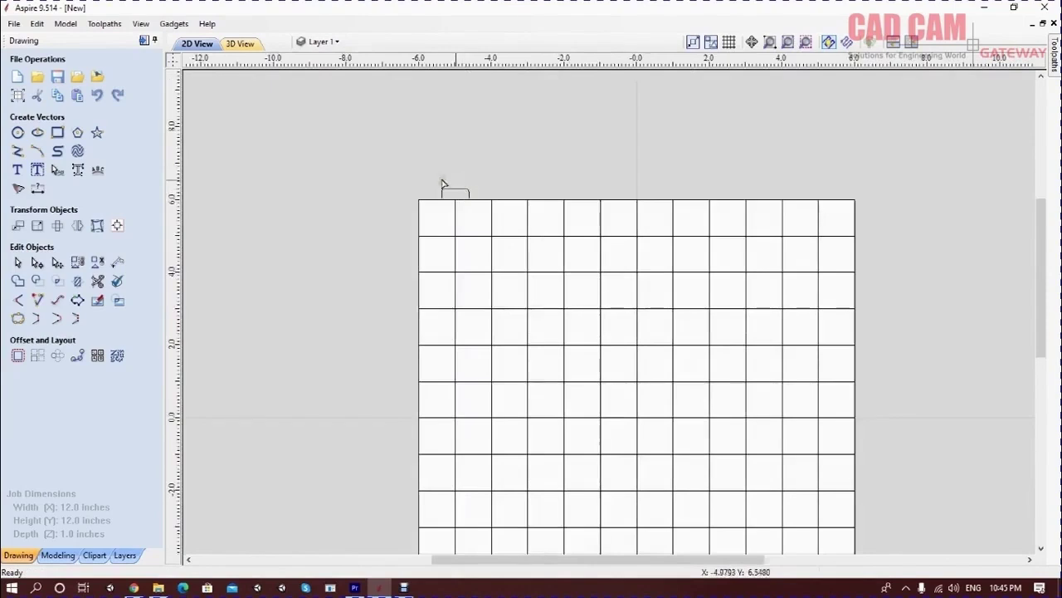
{"action": "left_click", "coordinate": [58, 556]}
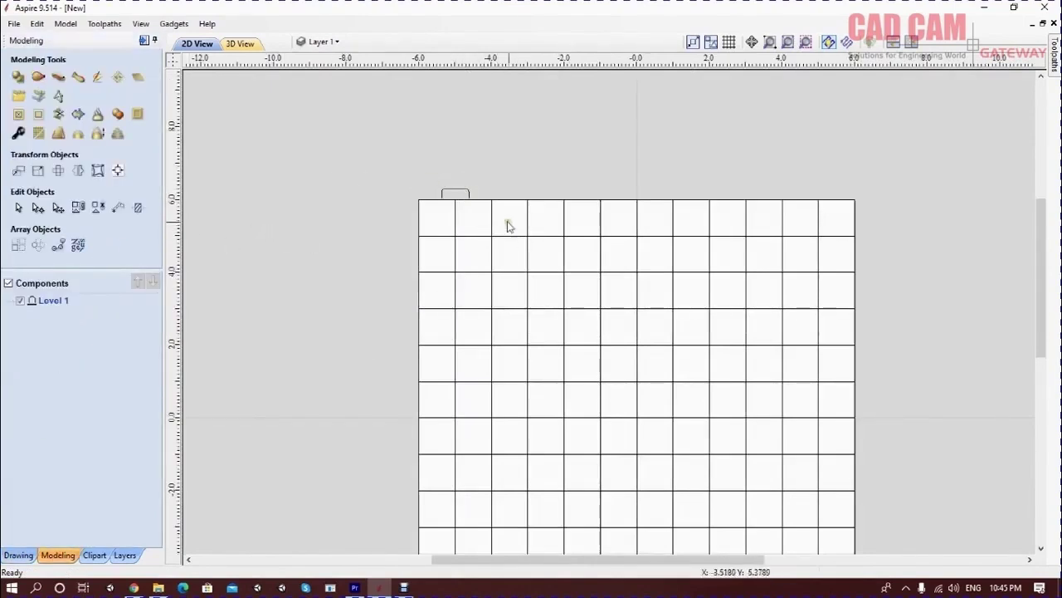
{"action": "left_click", "coordinate": [466, 261]}
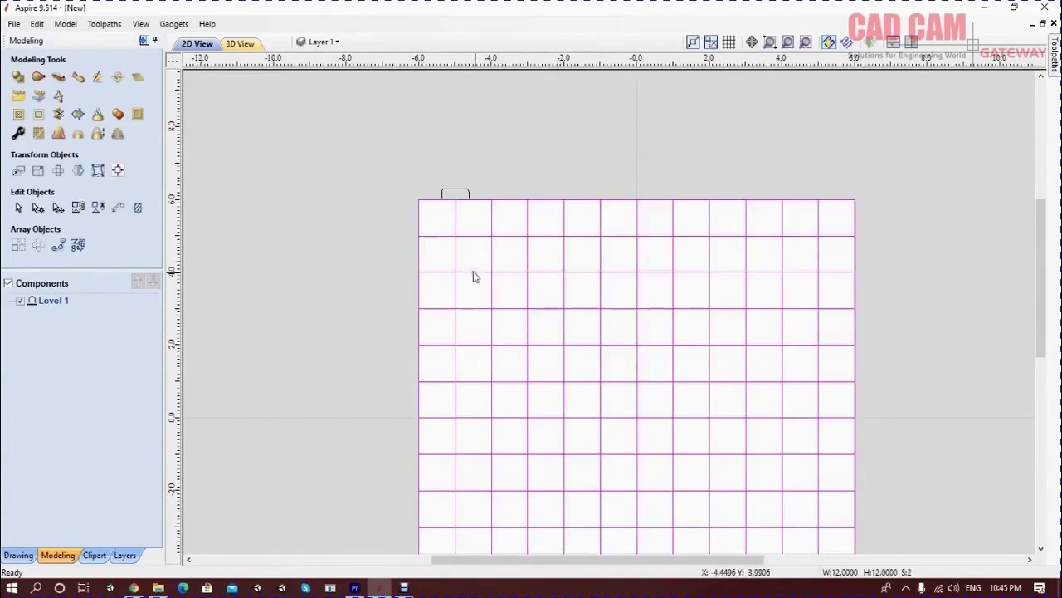
{"action": "left_click", "coordinate": [58, 77]}
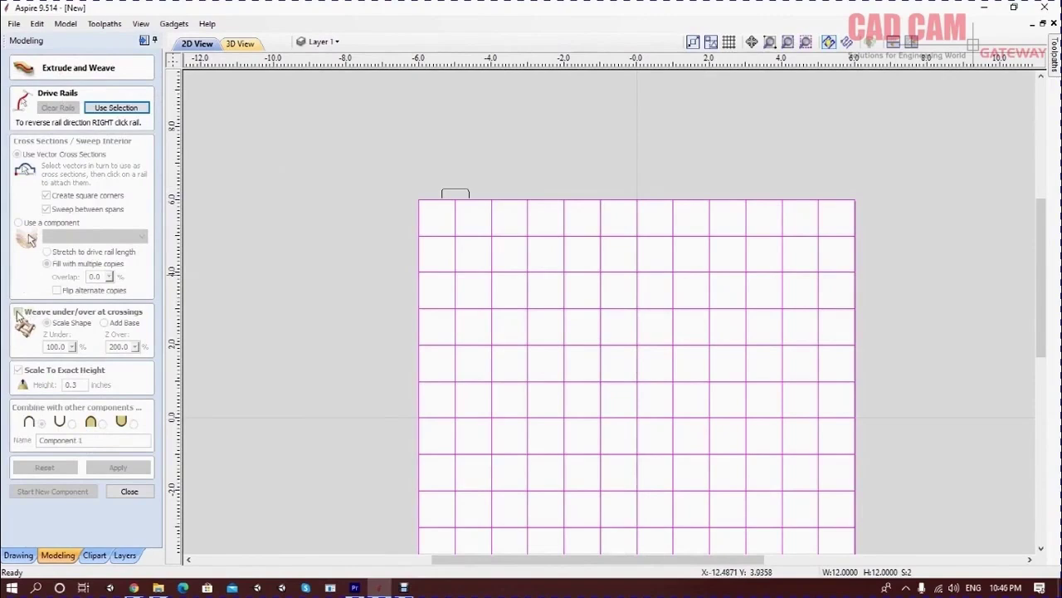
{"action": "left_click", "coordinate": [136, 109]}
{"action": "left_click", "coordinate": [454, 190]}
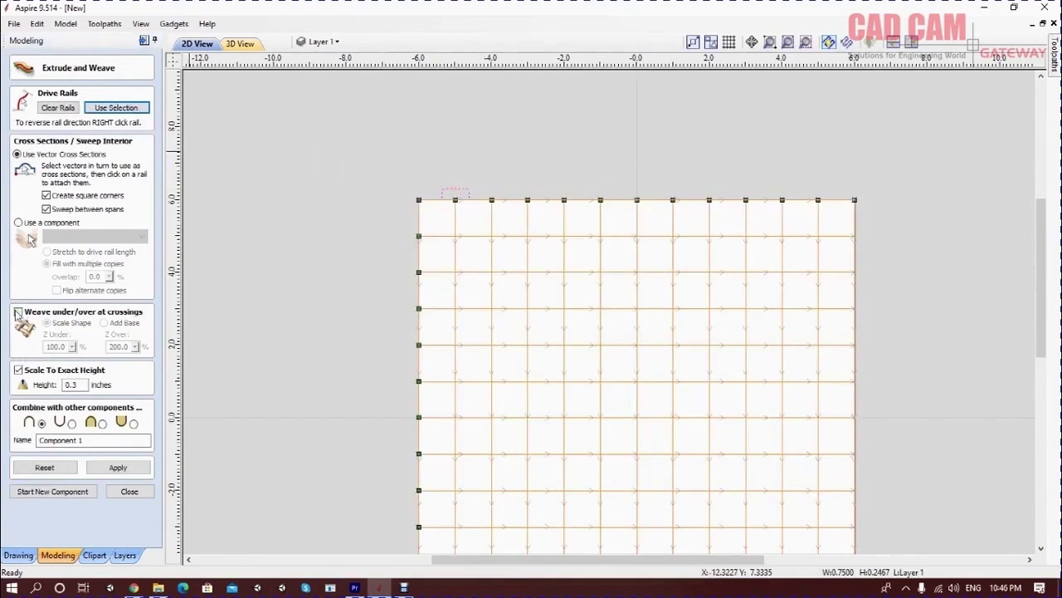
Enable weaving under/over at crossings with Z Under 69% and Z Over 144%, and disable scaling to exact height
{"action": "left_click", "coordinate": [18, 312]}
{"action": "left_click", "coordinate": [25, 372]}
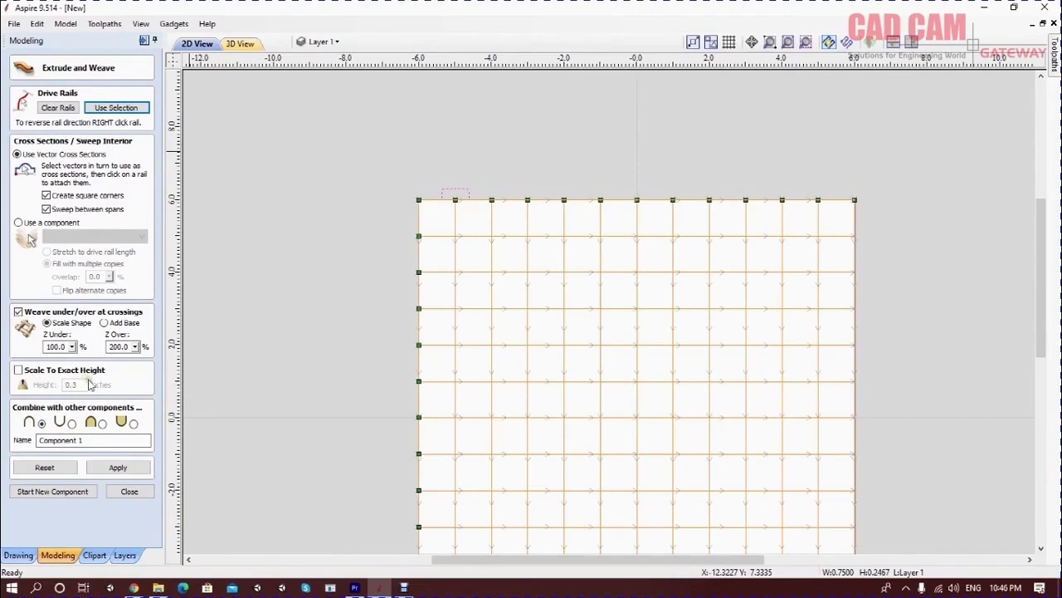
{"action": "left_click", "coordinate": [72, 347]}
{"action": "left_click_drag", "start_coordinate": [79, 361], "coordinate": [57, 362]}
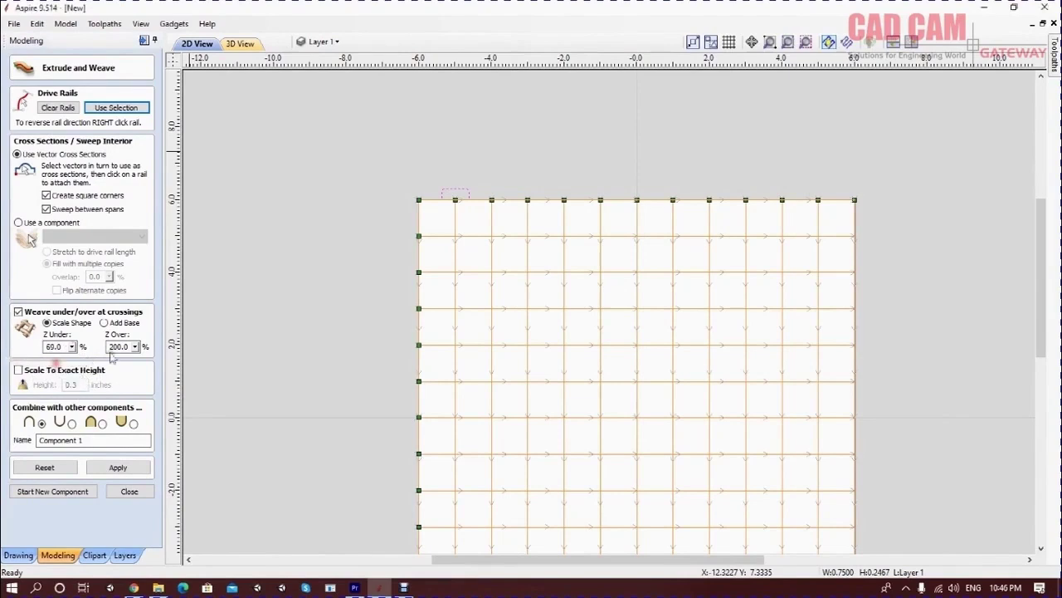
{"action": "left_click", "coordinate": [135, 347]}
{"action": "left_click_drag", "start_coordinate": [141, 363], "coordinate": [106, 362]}
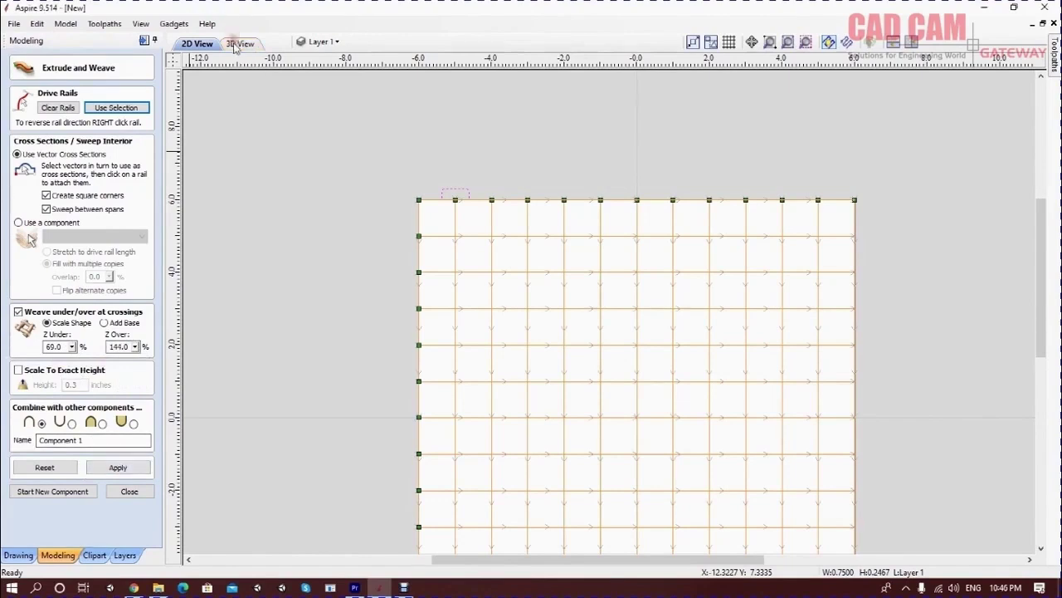
Apply the weave to create the component and inspect it in the 3D view
{"action": "left_click", "coordinate": [239, 43]}
{"action": "left_click_drag", "start_coordinate": [611, 314], "coordinate": [652, 195]}
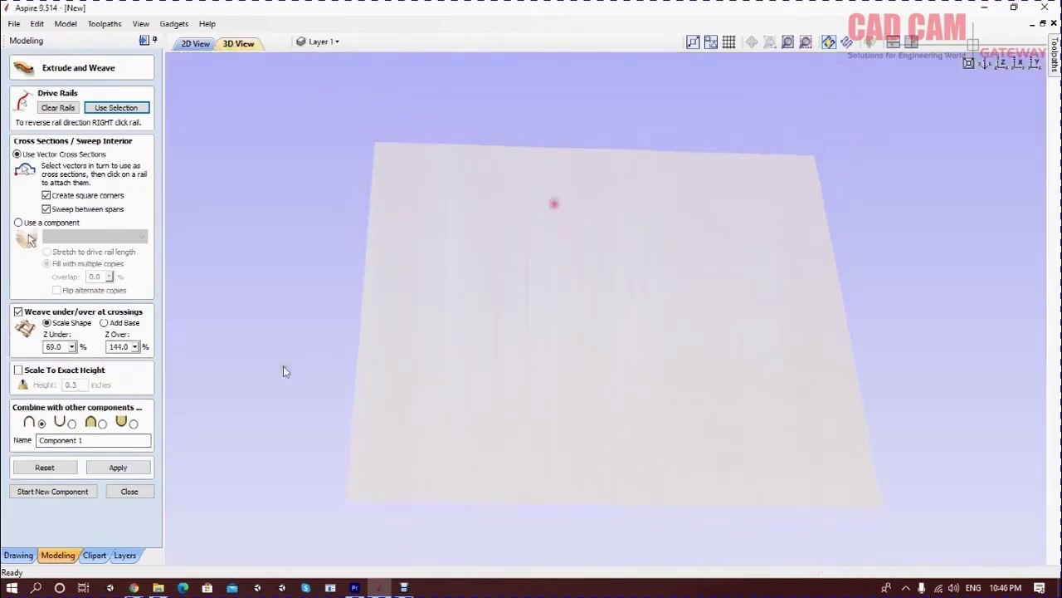
{"action": "left_click", "coordinate": [125, 468]}
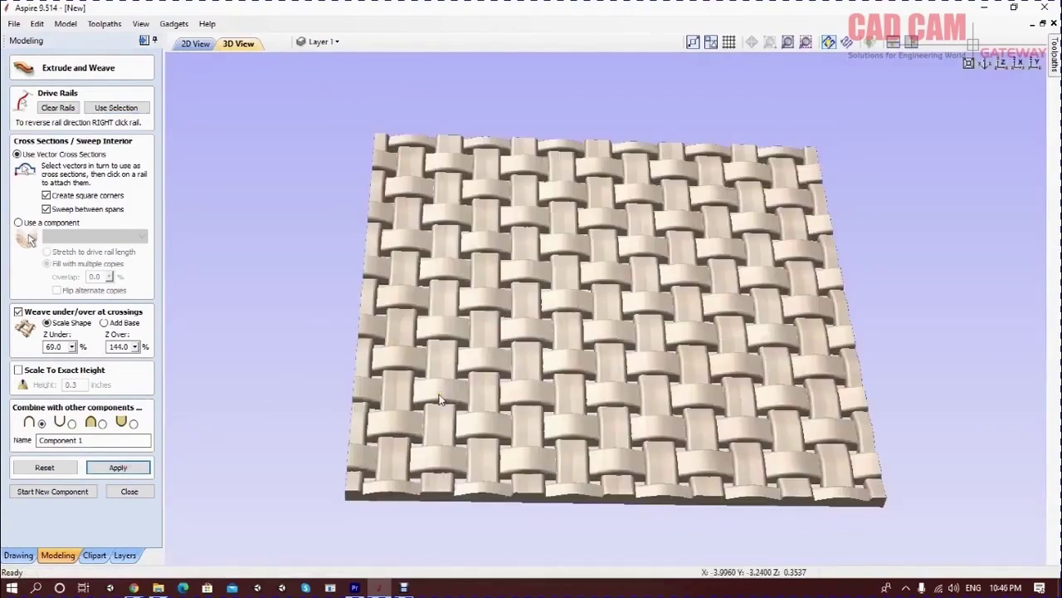
{"action": "left_click_drag", "start_coordinate": [569, 361], "coordinate": [409, 378]}
Rebuild the component with weaving under/over at crossings disabled to compare the two versions
{"action": "left_click", "coordinate": [17, 311]}
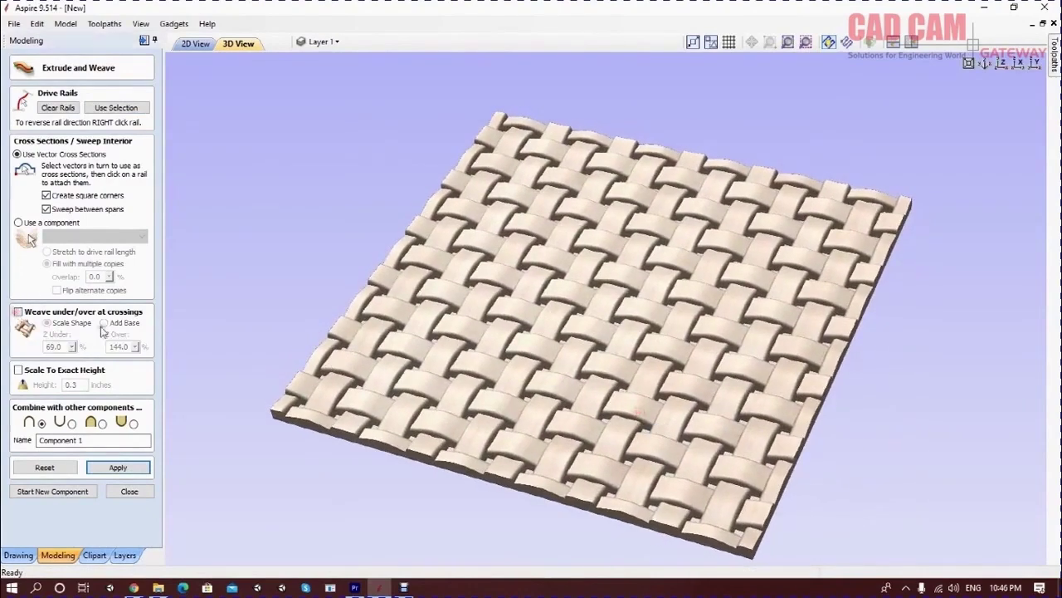
{"action": "left_click", "coordinate": [118, 467]}
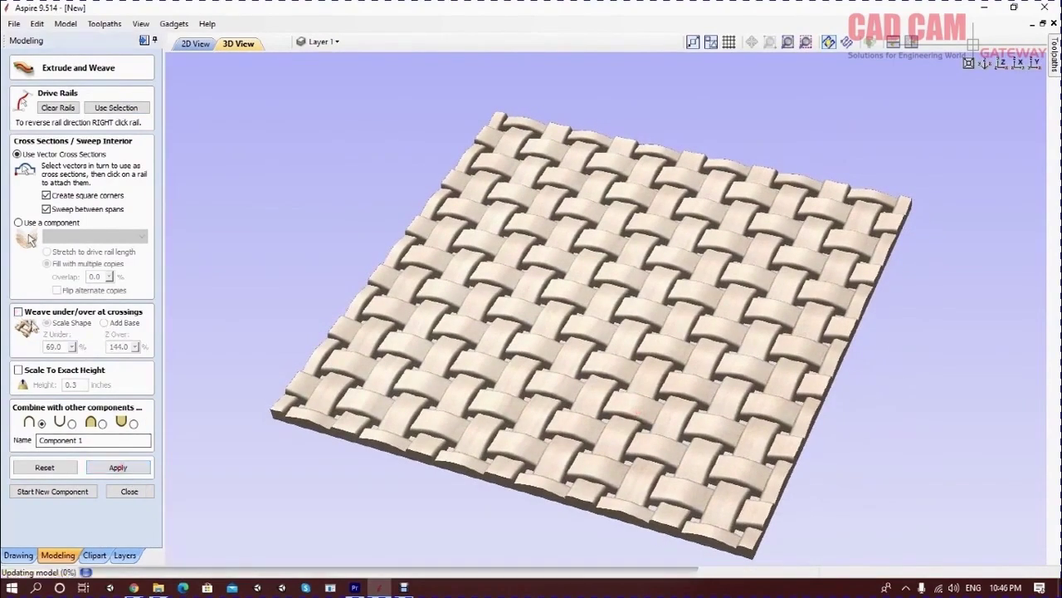
{"action": "left_click_drag", "start_coordinate": [539, 380], "coordinate": [157, 352]}
Re-enable weaving under/over at crossings, reapply the component and examine the strands up close
{"action": "left_click", "coordinate": [17, 312]}
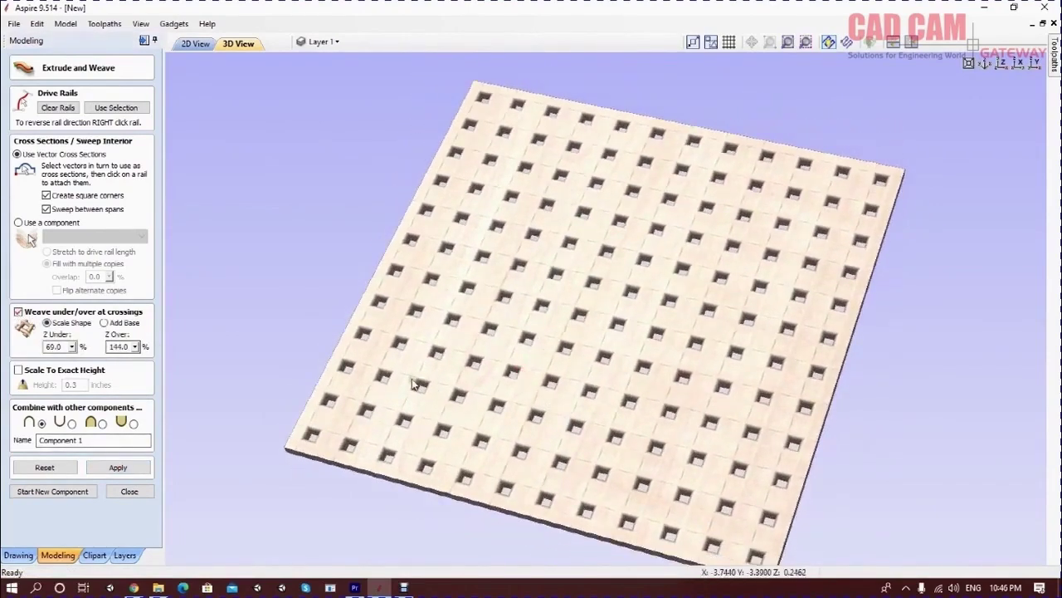
{"action": "left_click", "coordinate": [118, 468]}
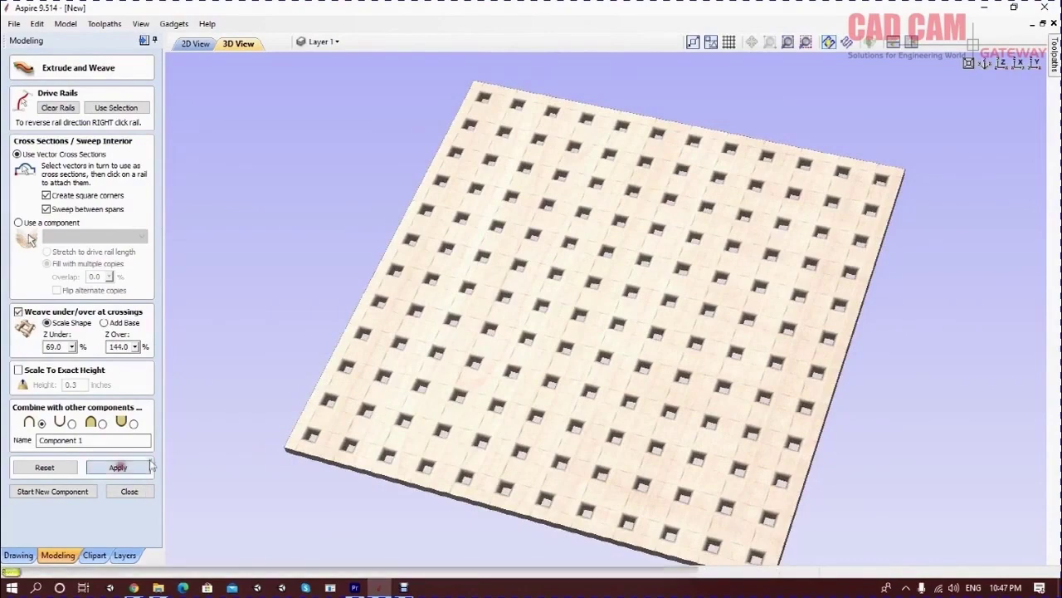
{"action": "left_click_drag", "start_coordinate": [635, 403], "coordinate": [631, 268]}
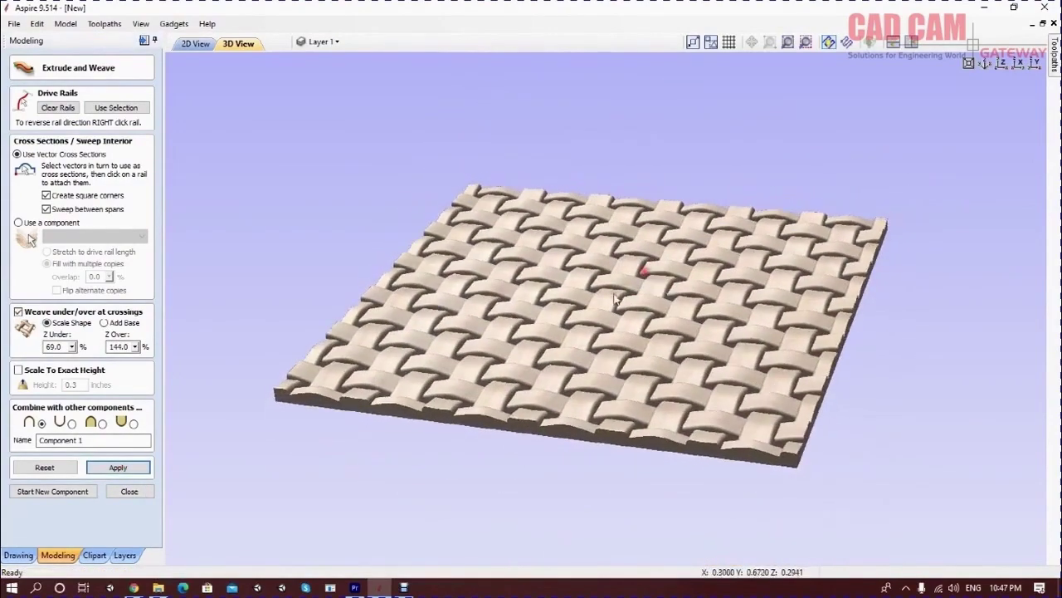
{"action": "scroll", "coordinate": [532, 300], "scroll_direction": "up", "scroll_amount": 5}
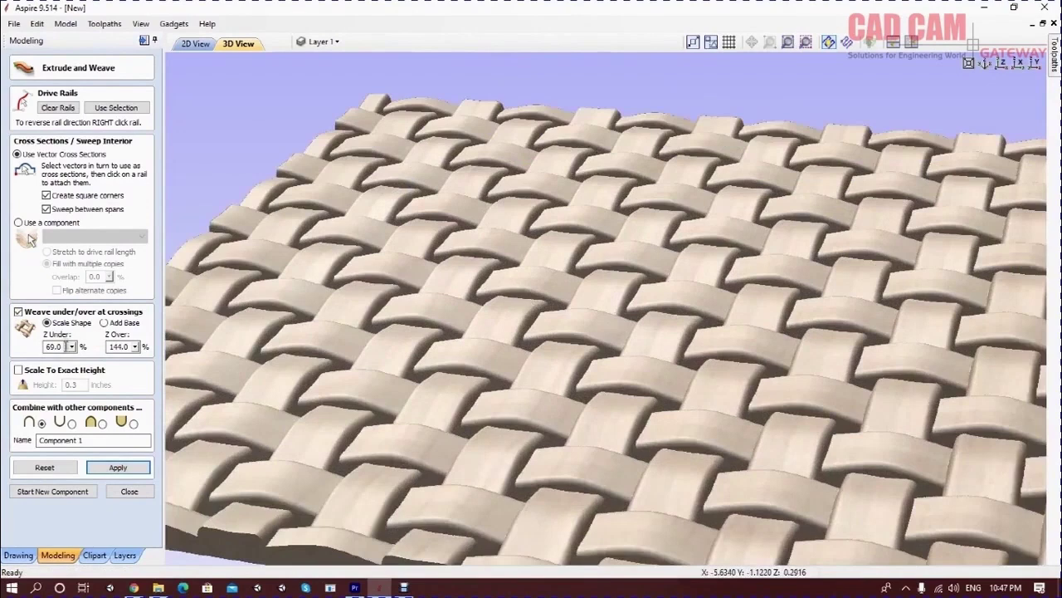
Try the weave with Z Under at 88% and at 34%, applying each value to compare the strands
{"action": "left_click", "coordinate": [72, 347]}
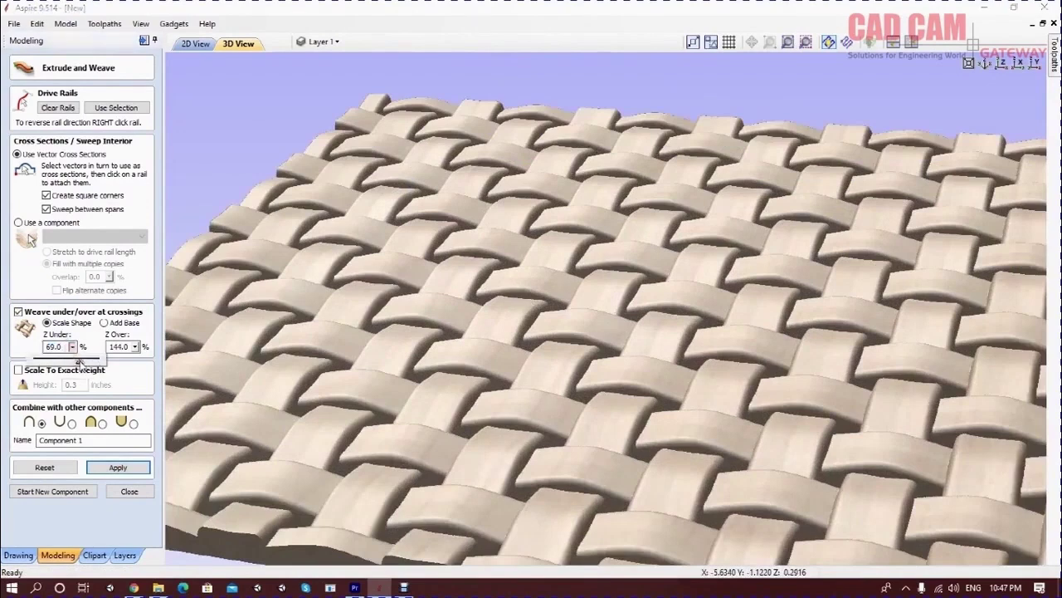
{"action": "left_click", "coordinate": [98, 380]}
{"action": "left_click", "coordinate": [141, 467]}
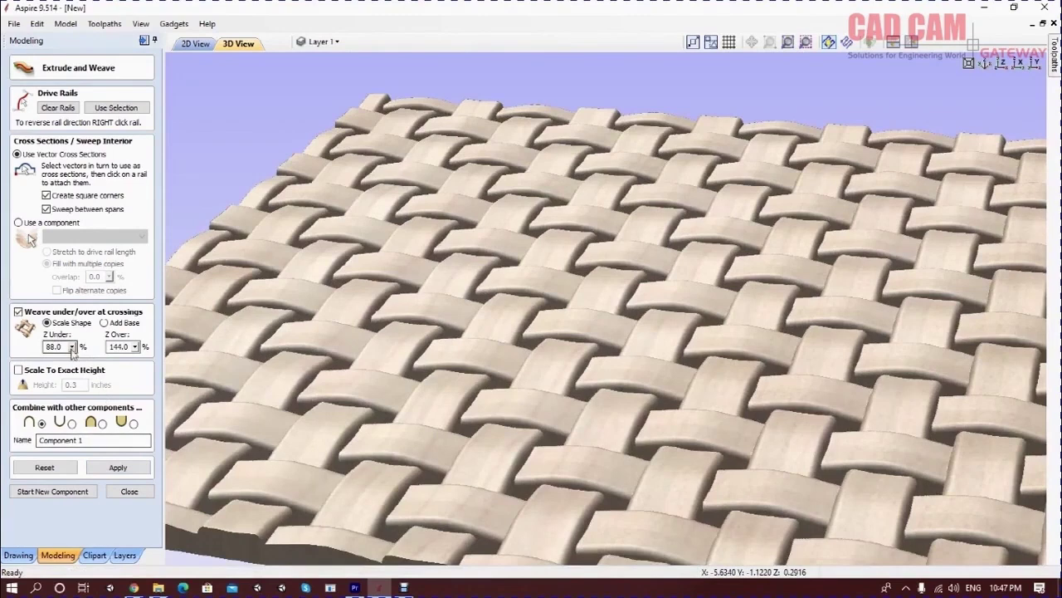
{"action": "left_click", "coordinate": [73, 347]}
{"action": "left_click", "coordinate": [63, 384]}
{"action": "left_click", "coordinate": [125, 468]}
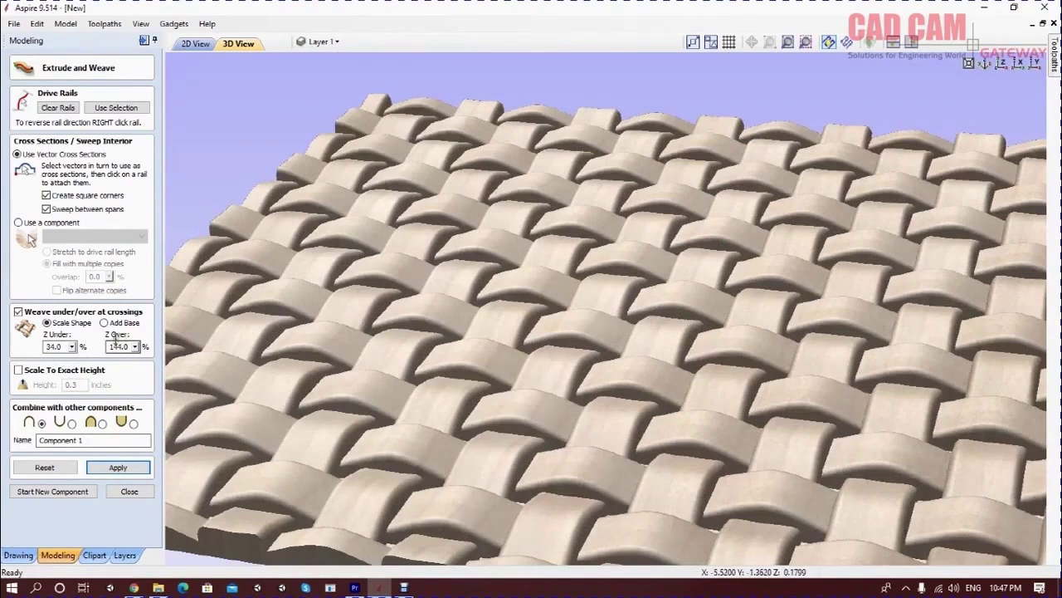
Set Z Under to 52%, reapply the weave, close Extrude and Weave and inspect the finished component
{"action": "left_click", "coordinate": [72, 347]}
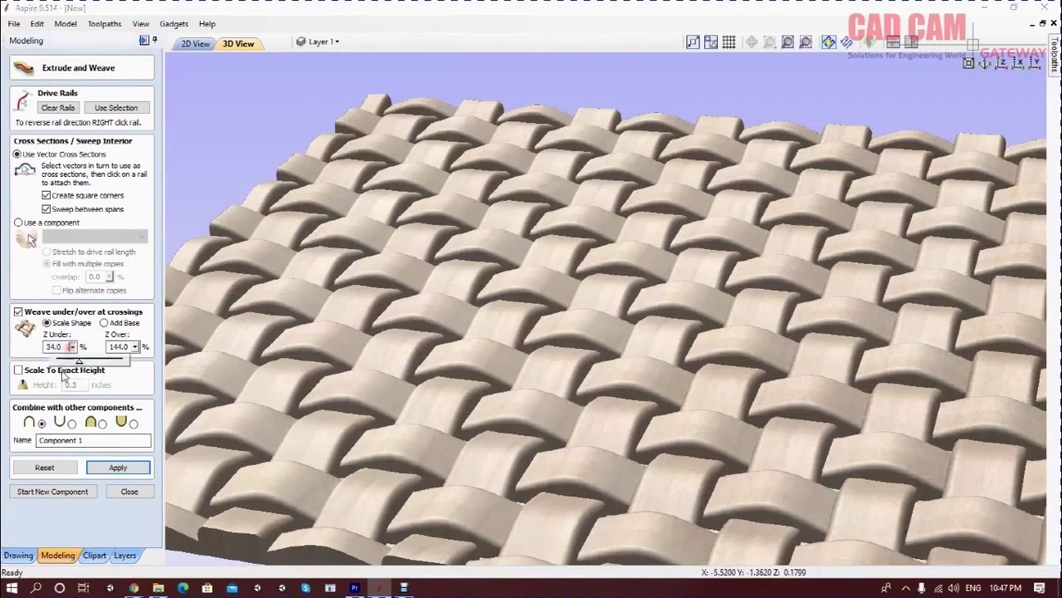
{"action": "left_click_drag", "start_coordinate": [78, 363], "coordinate": [88, 359]}
{"action": "left_click", "coordinate": [118, 467]}
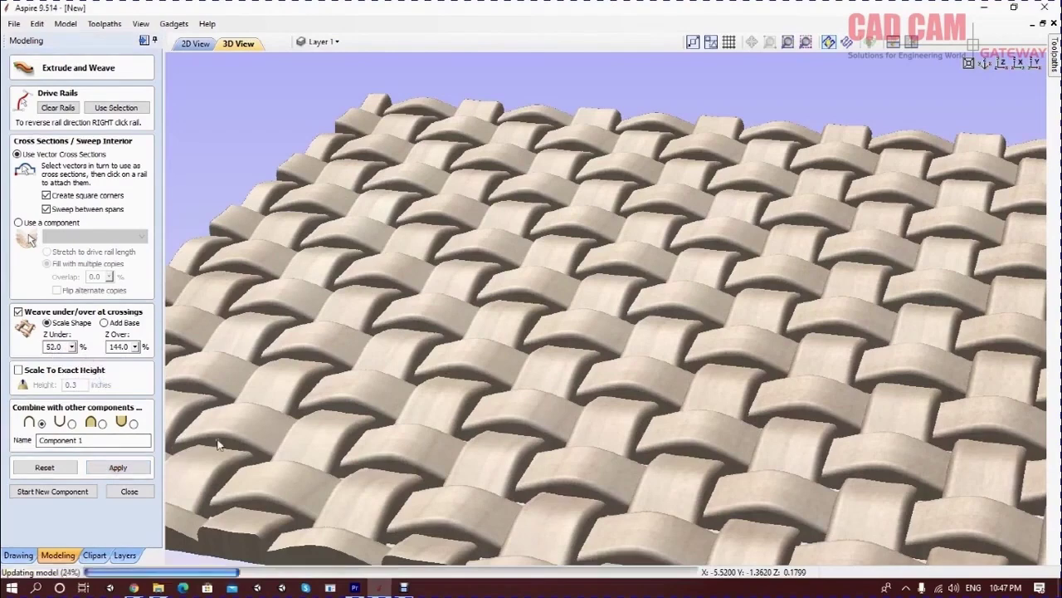
{"action": "scroll", "coordinate": [465, 237], "scroll_direction": "down", "scroll_amount": 5}
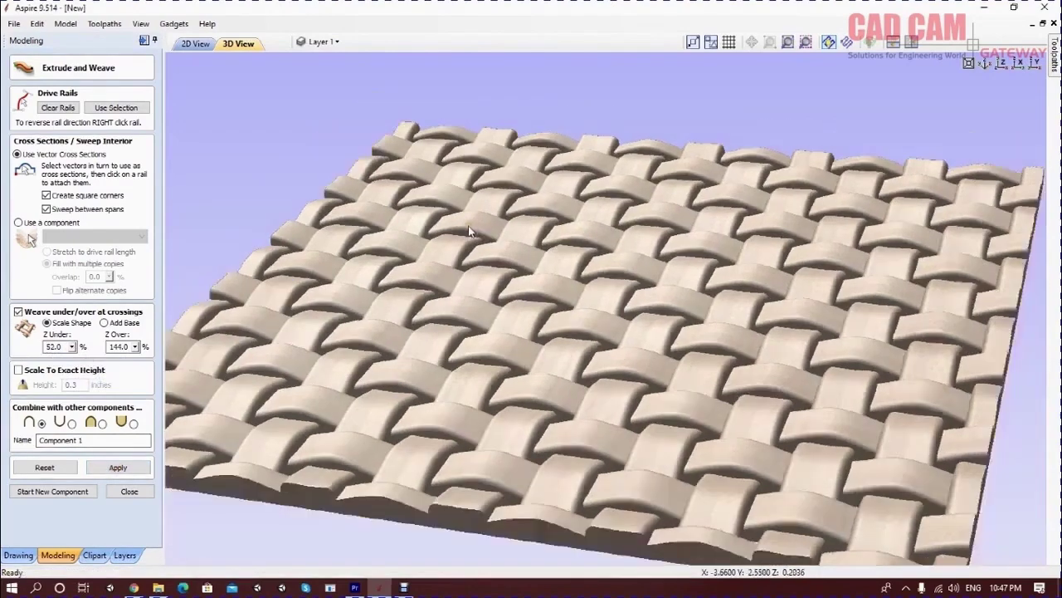
{"action": "left_click_drag", "start_coordinate": [569, 332], "coordinate": [636, 429]}
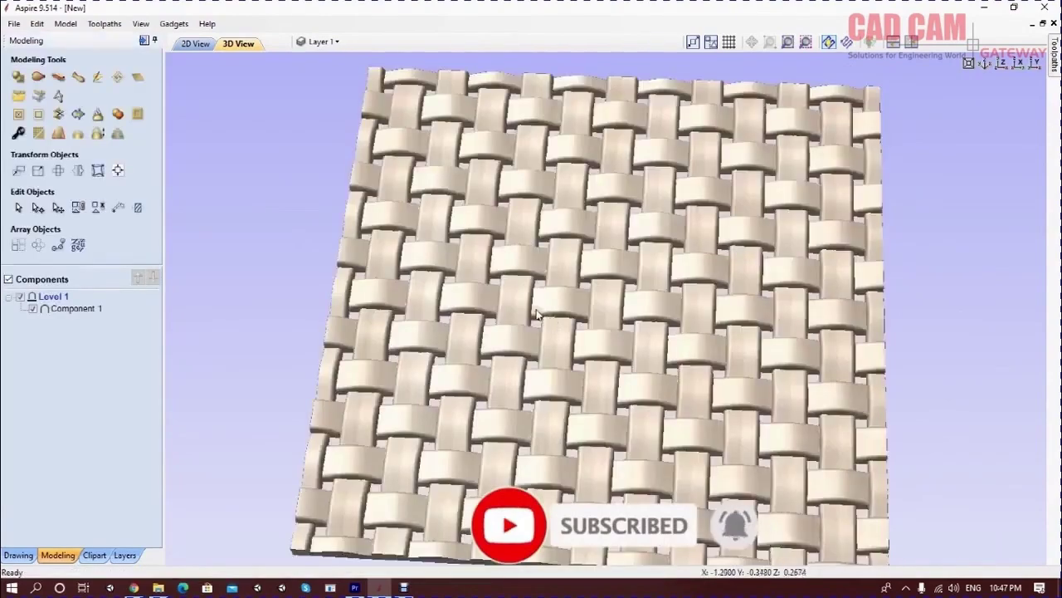
{"action": "scroll", "coordinate": [525, 304], "scroll_direction": "down", "scroll_amount": 1}
{"action": "left_click_drag", "start_coordinate": [525, 307], "coordinate": [498, 332]}
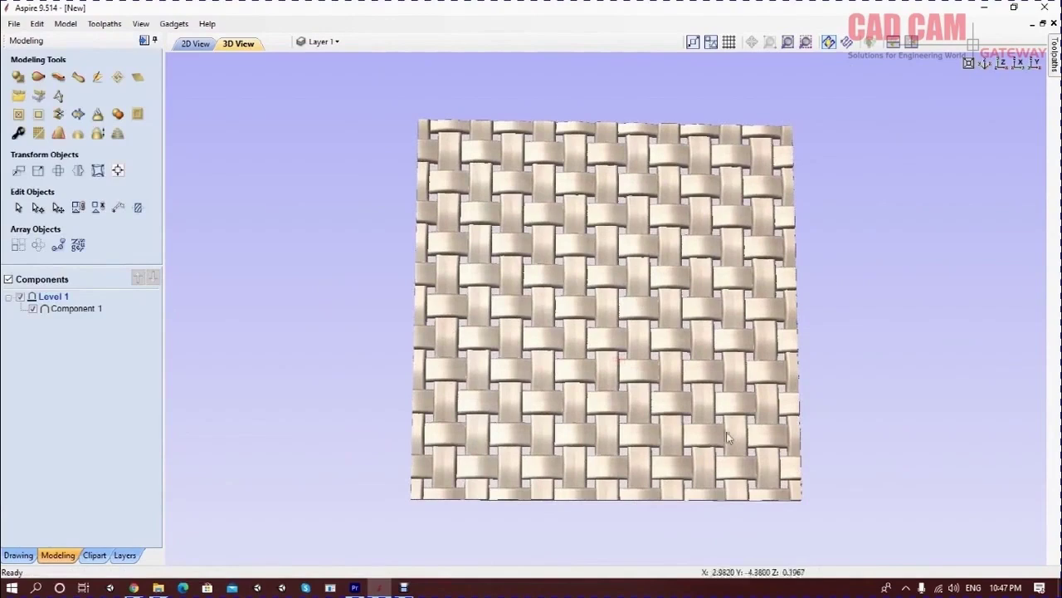
Draw a circle centred at X 0, Y 0 over the weave with a radius of 5.75 inches
{"action": "left_click", "coordinate": [196, 44]}
{"action": "scroll", "coordinate": [593, 308], "scroll_direction": "down", "scroll_amount": 3}
{"action": "scroll", "coordinate": [587, 309], "scroll_direction": "up", "scroll_amount": 1}
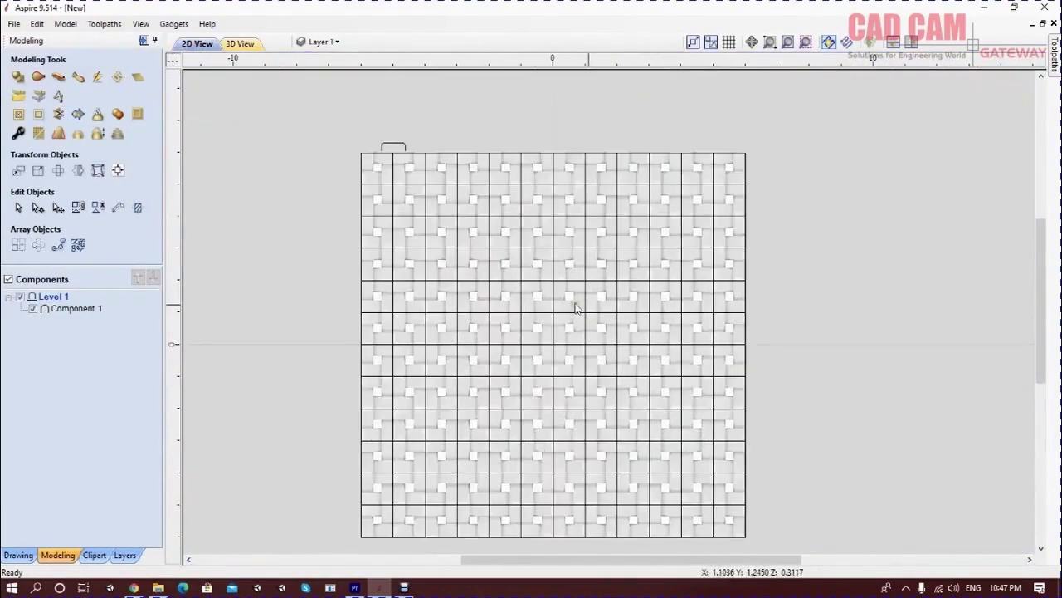
{"action": "left_click", "coordinate": [18, 556]}
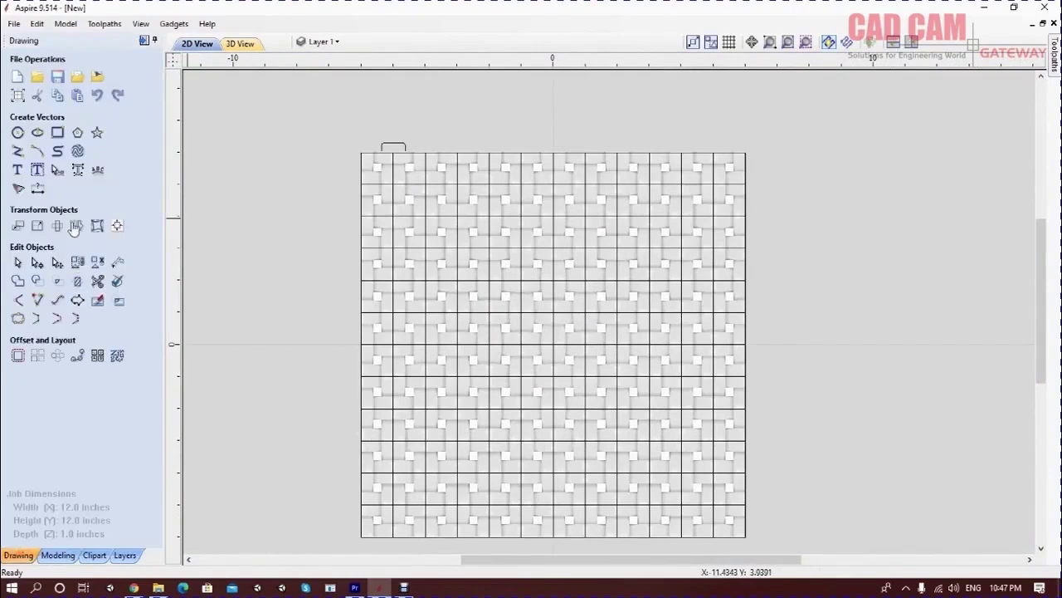
{"action": "left_click", "coordinate": [17, 133]}
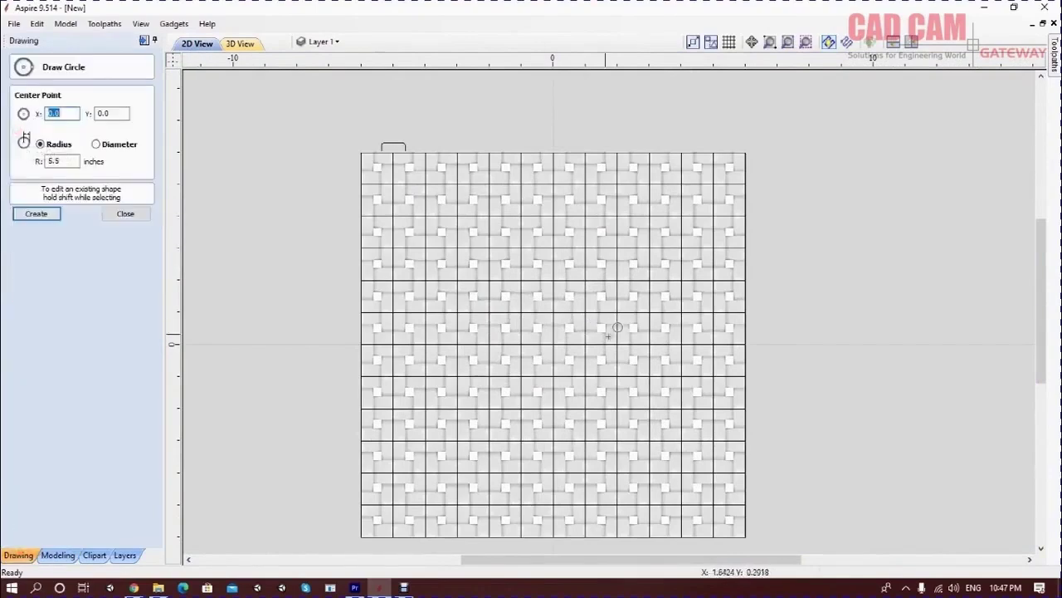
{"action": "left_click_drag", "start_coordinate": [552, 343], "coordinate": [674, 204]}
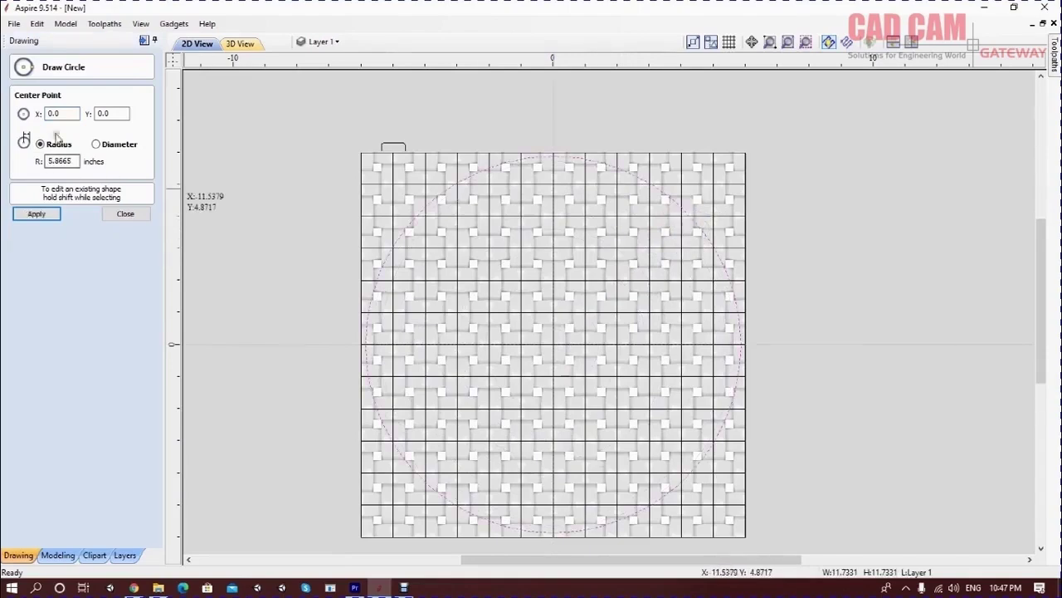
{"action": "double_click", "coordinate": [52, 161]}
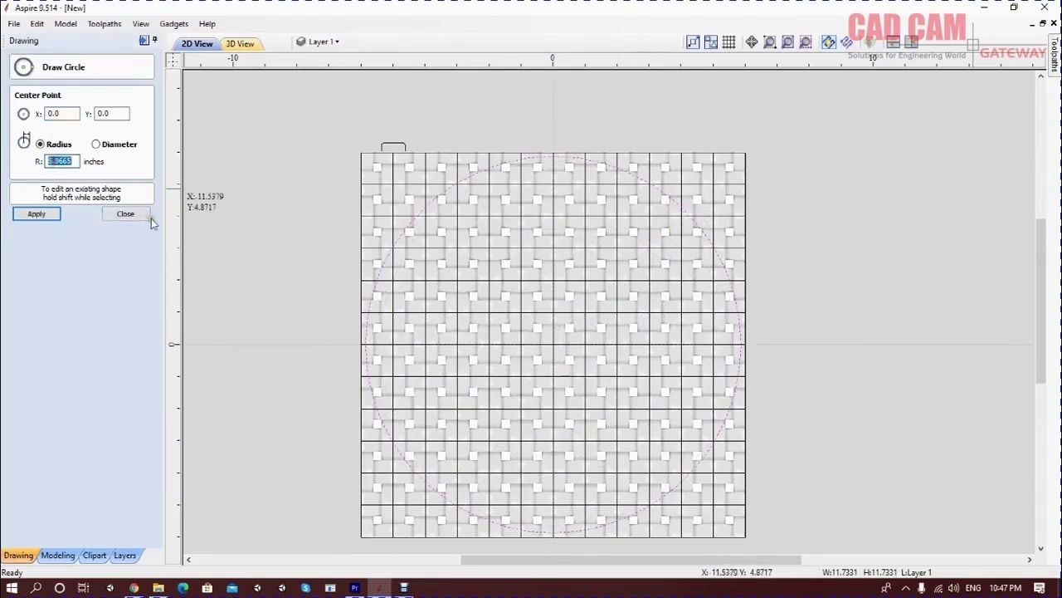
{"action": "type", "text": "5.75"}
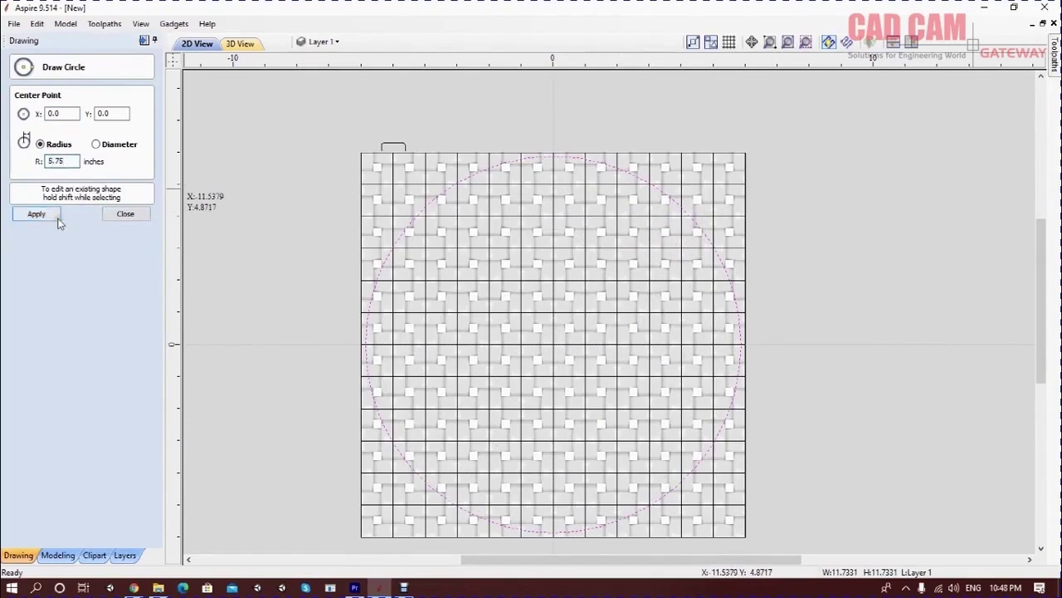
{"action": "left_click", "coordinate": [36, 214]}
{"action": "left_click", "coordinate": [125, 214]}
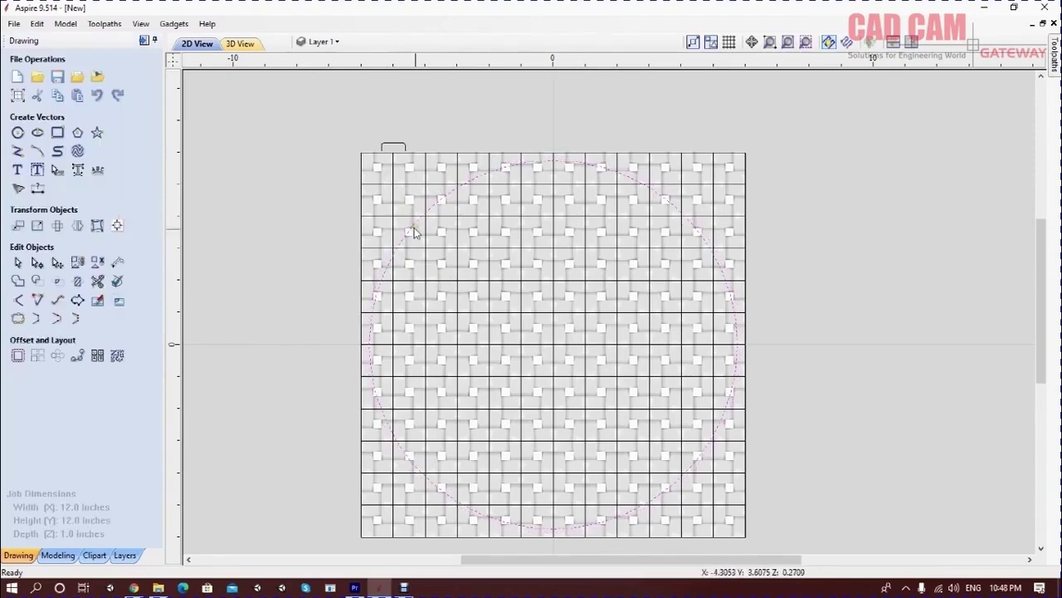
{"action": "left_click", "coordinate": [240, 43]}
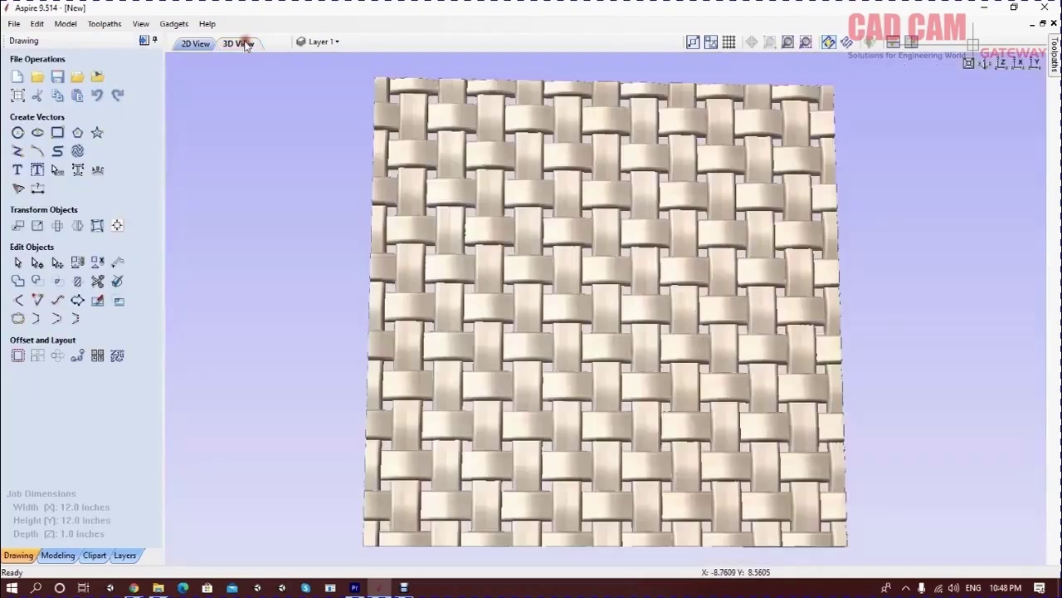
{"action": "left_click", "coordinate": [197, 46]}
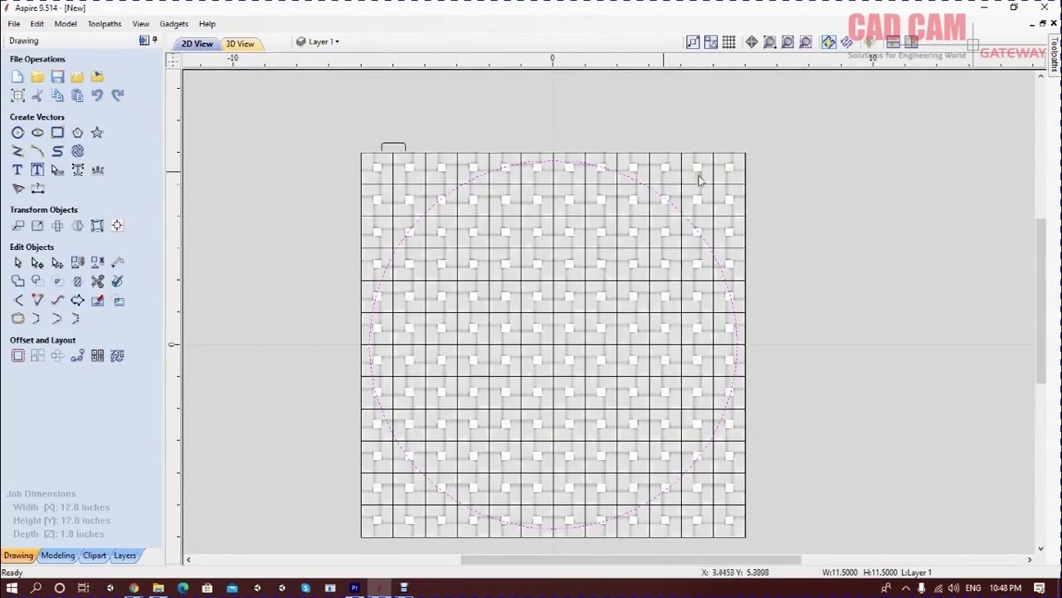
Try clearing the area of the weave component inside the circle and check the model in 3D
{"action": "left_click", "coordinate": [766, 174]}
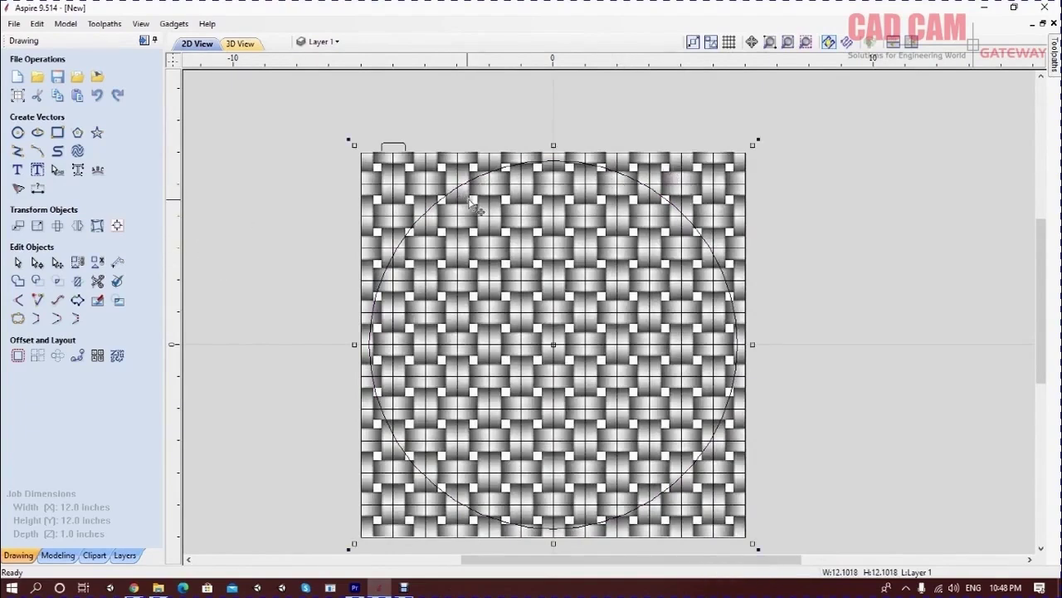
{"action": "left_click", "coordinate": [493, 118]}
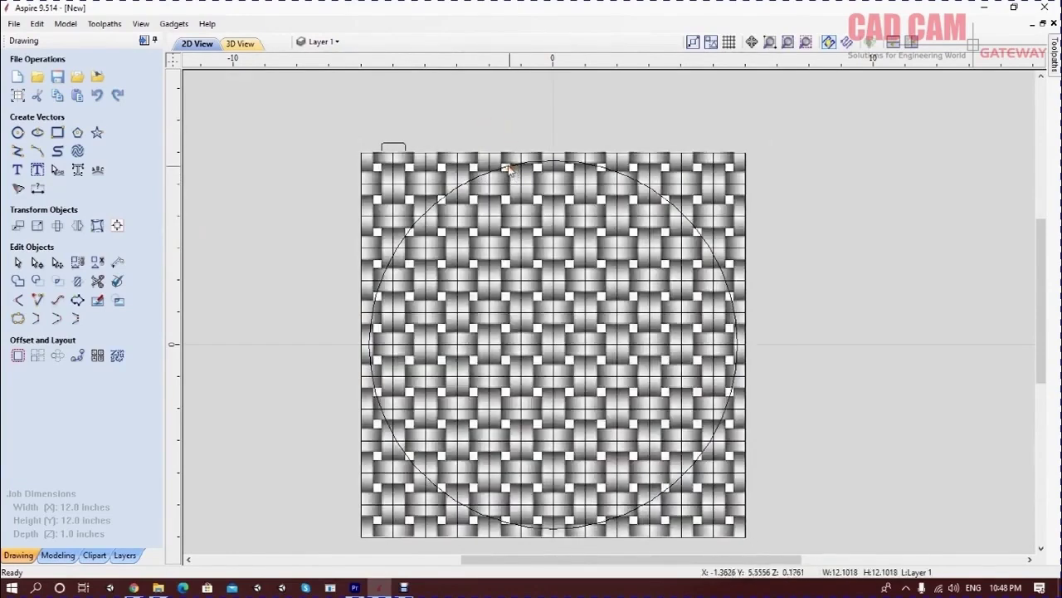
{"action": "left_click", "coordinate": [505, 168]}
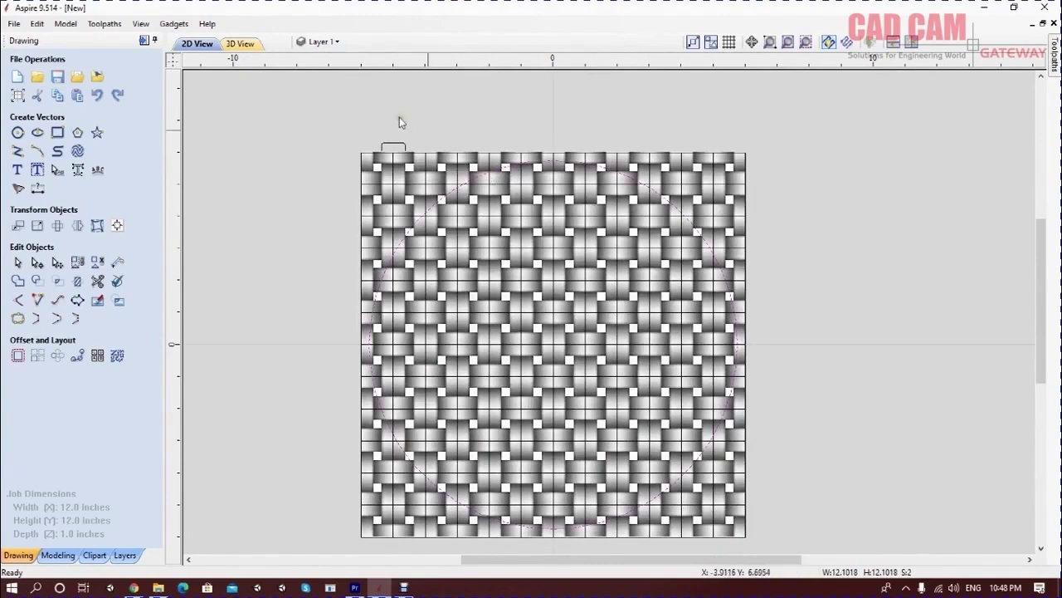
{"action": "left_click", "coordinate": [70, 555]}
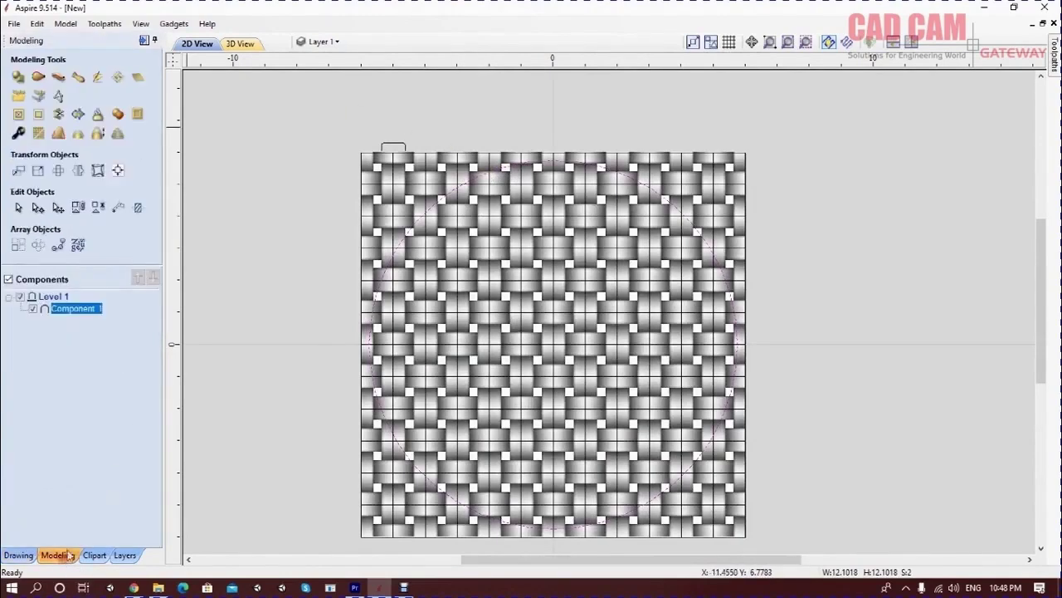
{"action": "left_click", "coordinate": [19, 115]}
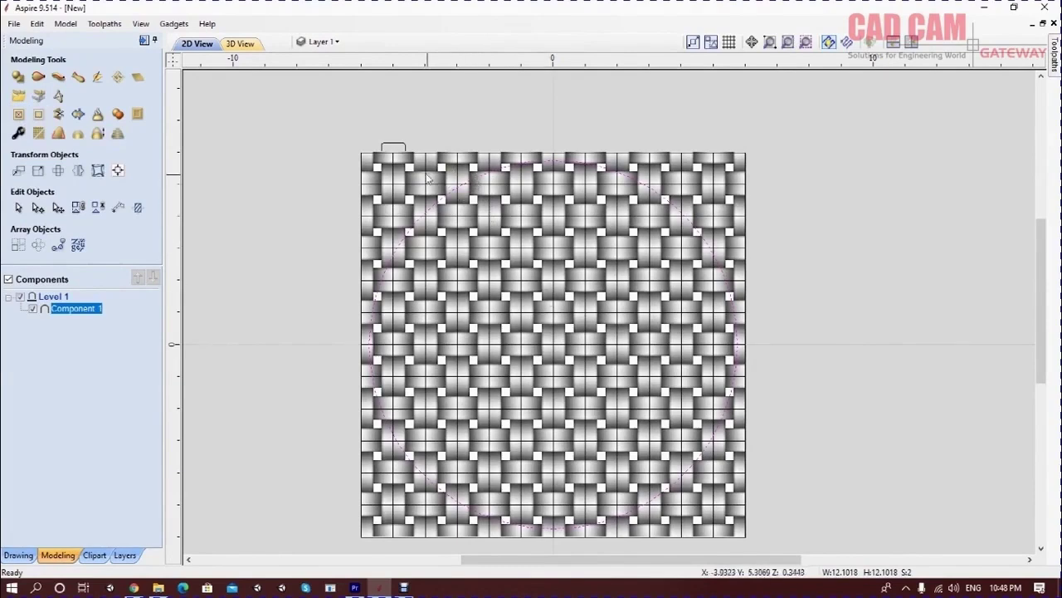
{"action": "left_click", "coordinate": [19, 116]}
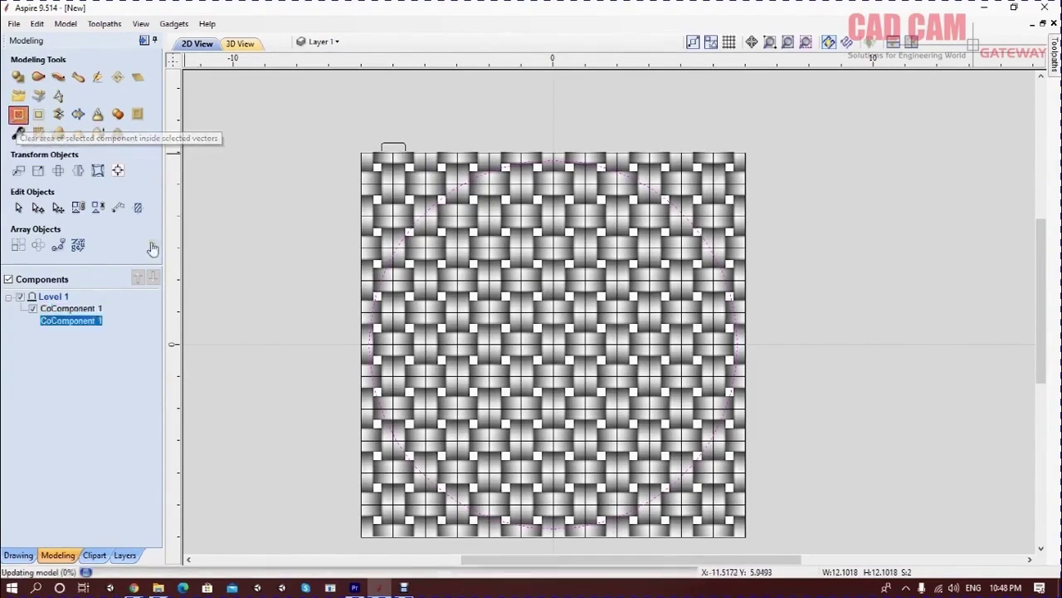
{"action": "left_click", "coordinate": [246, 44]}
{"action": "left_click_drag", "start_coordinate": [698, 338], "coordinate": [690, 265]}
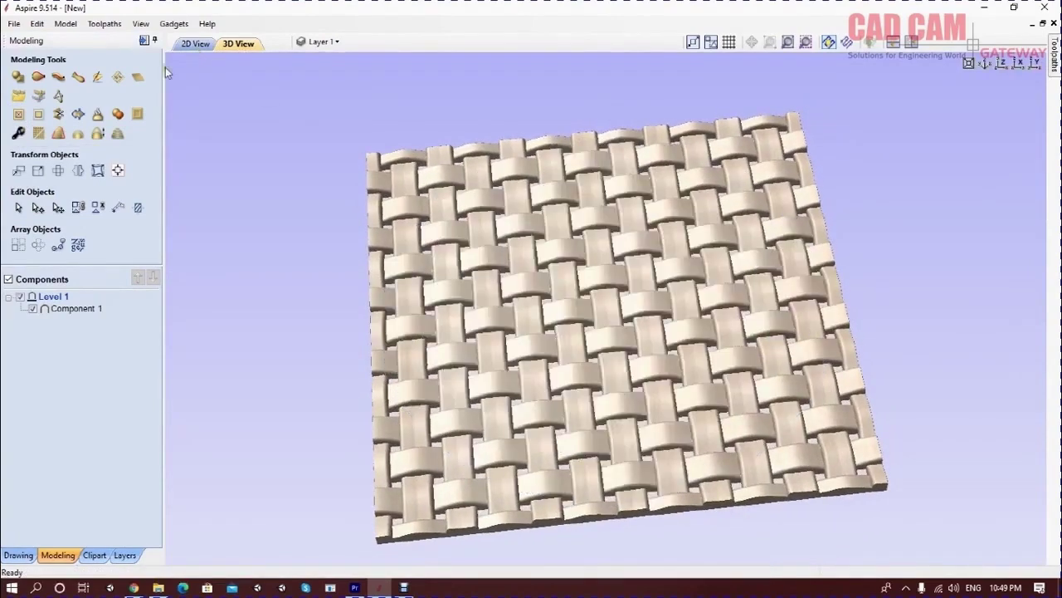
Clear the weave component outside the circle, using the component and circle together, and inspect the round weave in 3D
{"action": "left_click", "coordinate": [194, 43]}
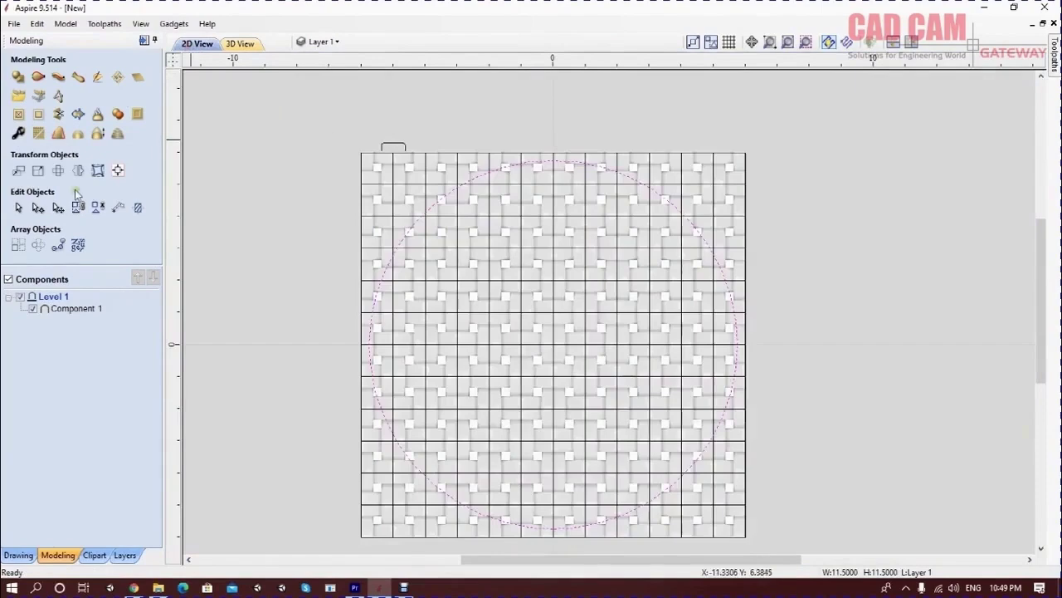
{"action": "left_click", "coordinate": [396, 173]}
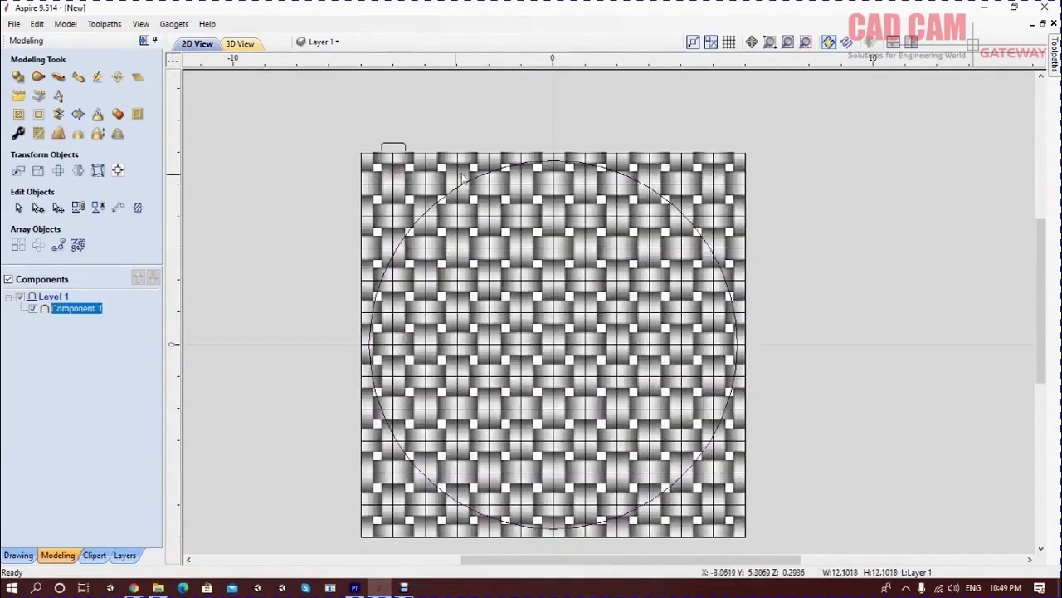
{"action": "left_click", "coordinate": [475, 175]}
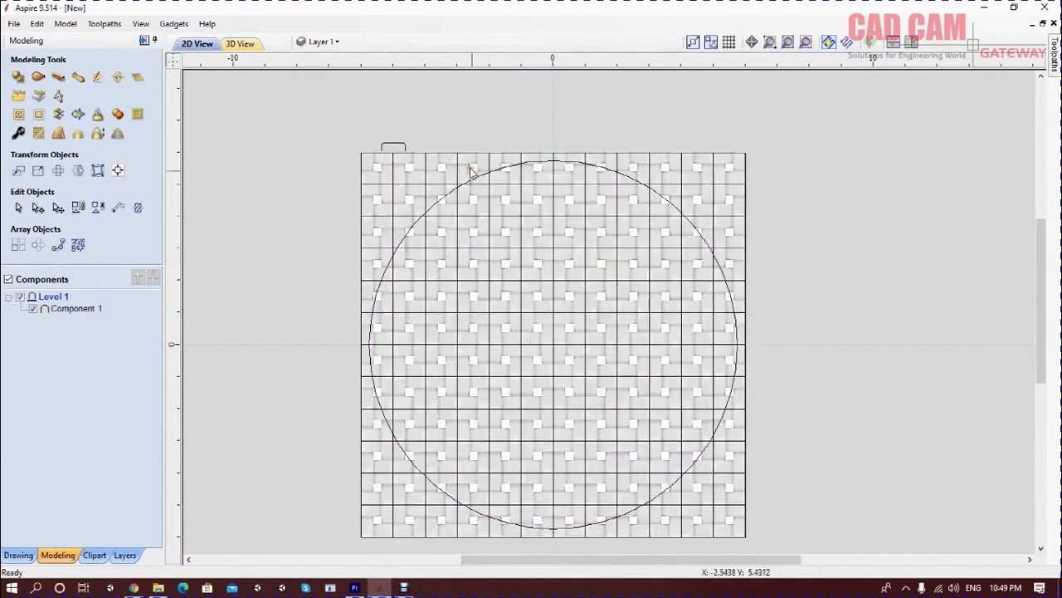
{"action": "left_click", "coordinate": [468, 178]}
{"action": "left_click", "coordinate": [469, 179], "text": "shift"}
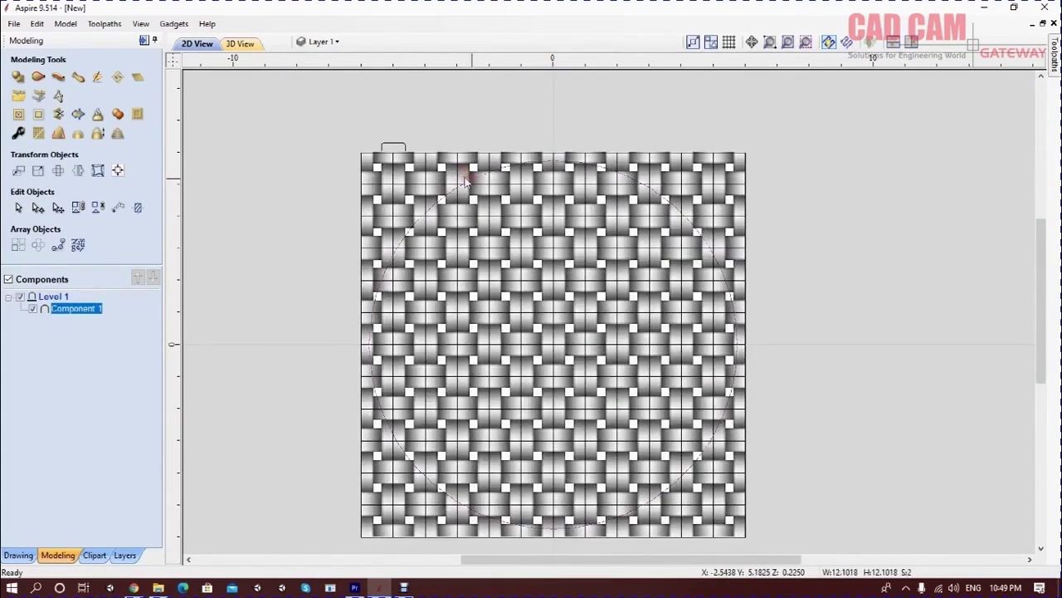
{"action": "left_click", "coordinate": [38, 115]}
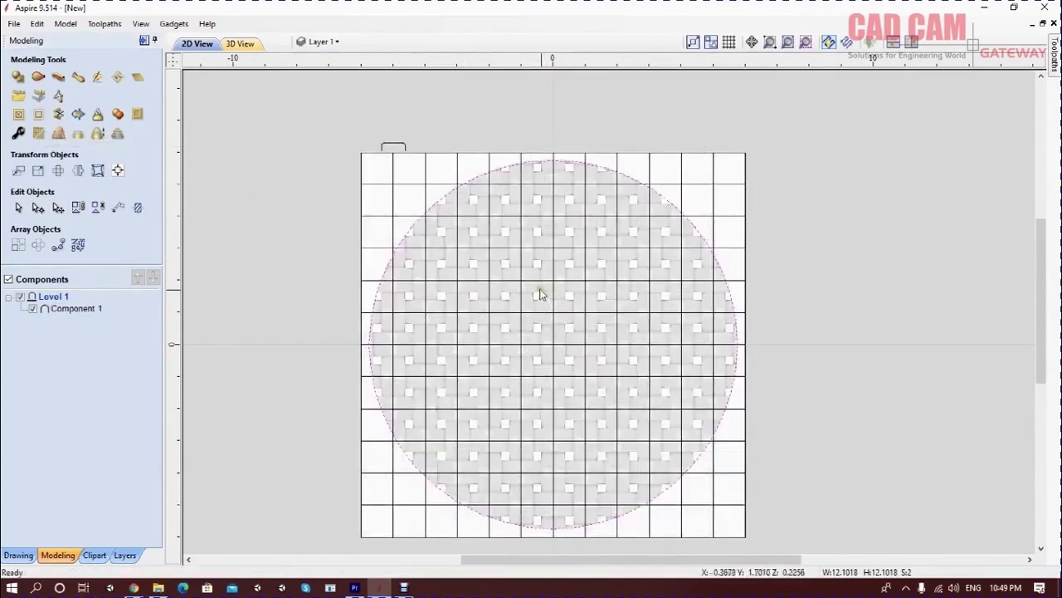
{"action": "left_click", "coordinate": [249, 43]}
{"action": "left_click_drag", "start_coordinate": [686, 344], "coordinate": [590, 288]}
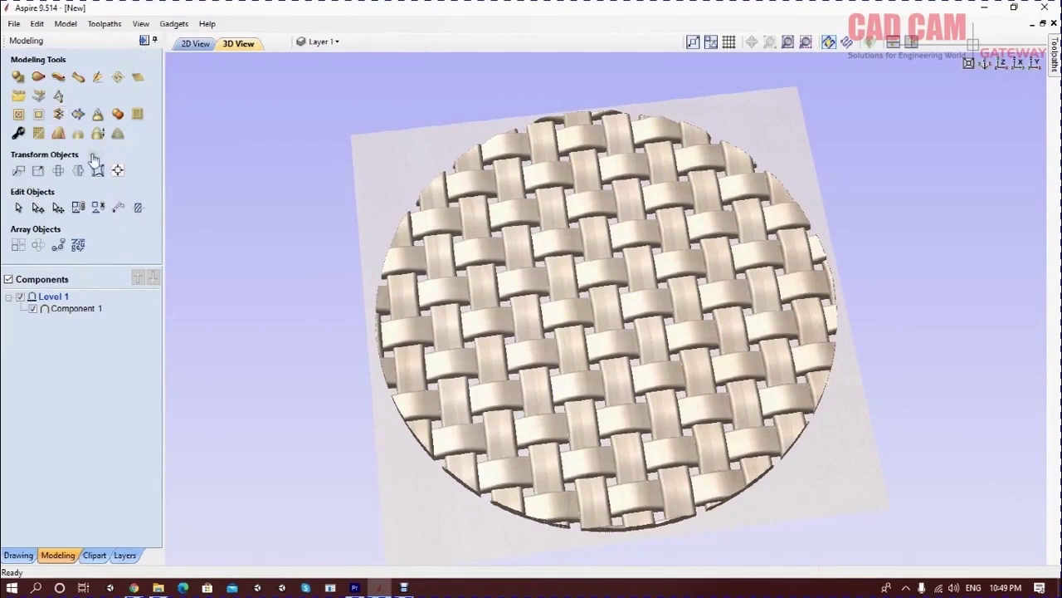
{"action": "left_click", "coordinate": [18, 553]}
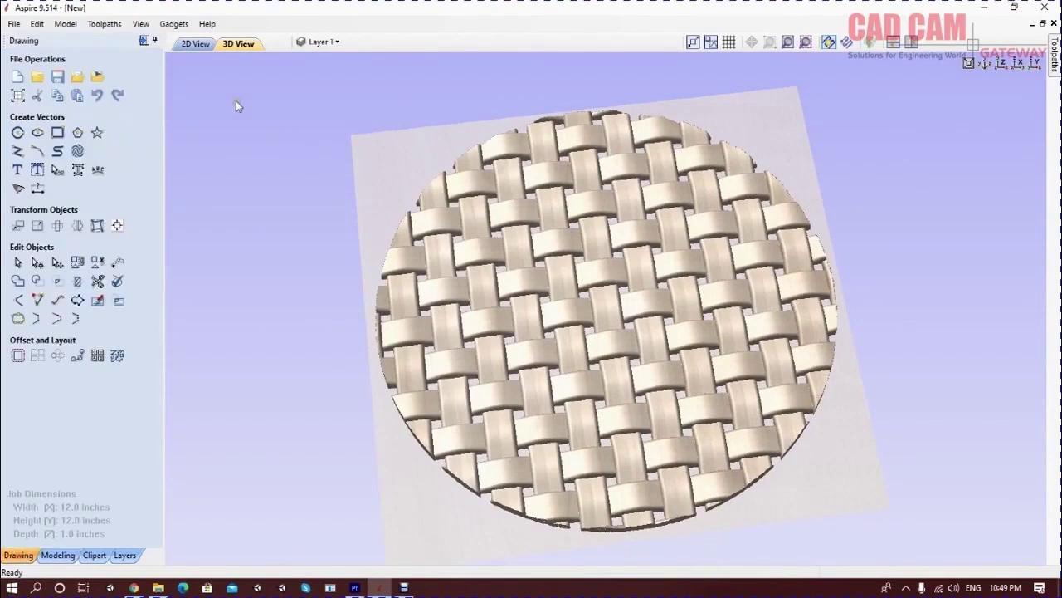
{"action": "scroll", "coordinate": [573, 211], "scroll_direction": "up", "scroll_amount": 3}
{"action": "scroll", "coordinate": [556, 233], "scroll_direction": "down", "scroll_amount": 4}
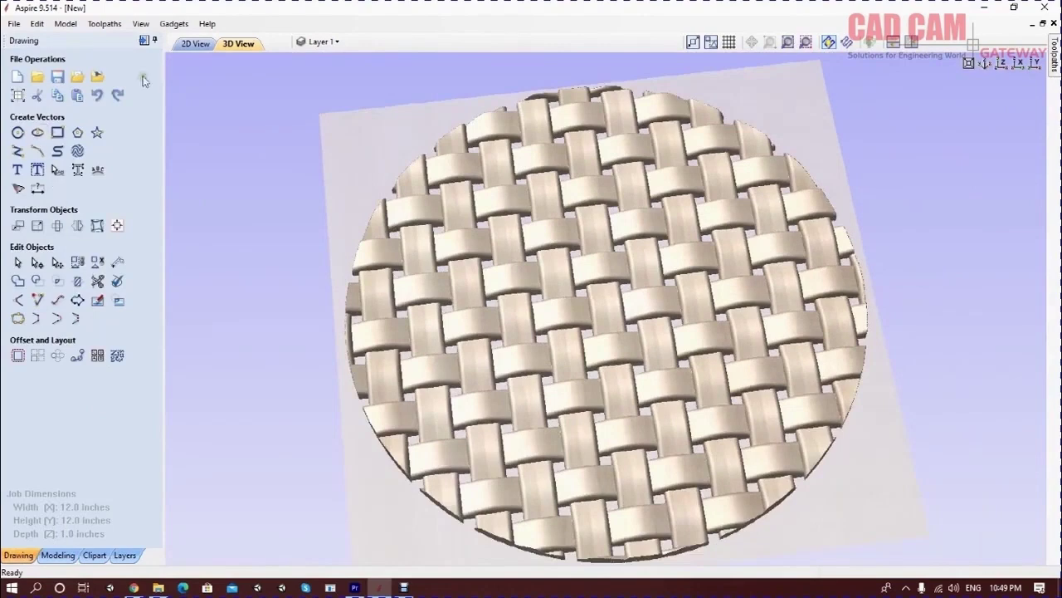
Create a flat shape from the circle with a base height of 0.05 inches, added to the weave, and examine its edge in 3D
{"action": "left_click", "coordinate": [196, 44]}
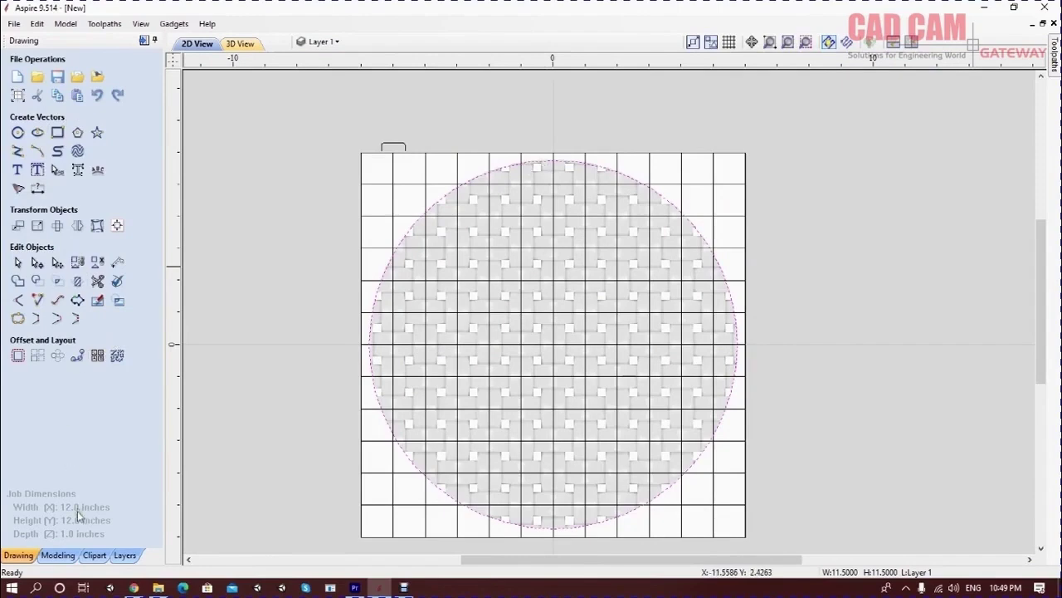
{"action": "left_click", "coordinate": [58, 555]}
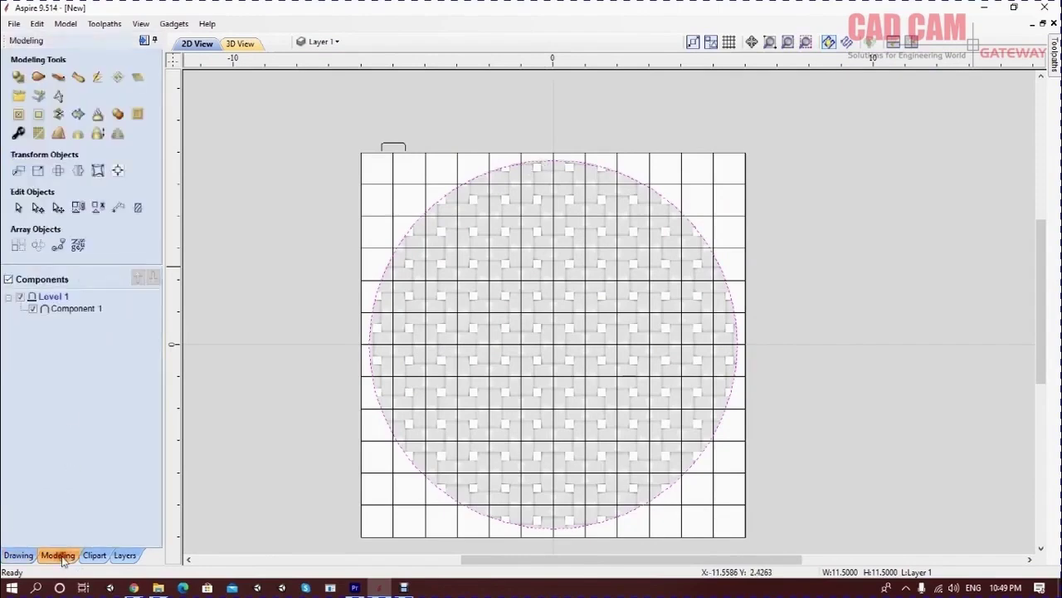
{"action": "left_click", "coordinate": [19, 77]}
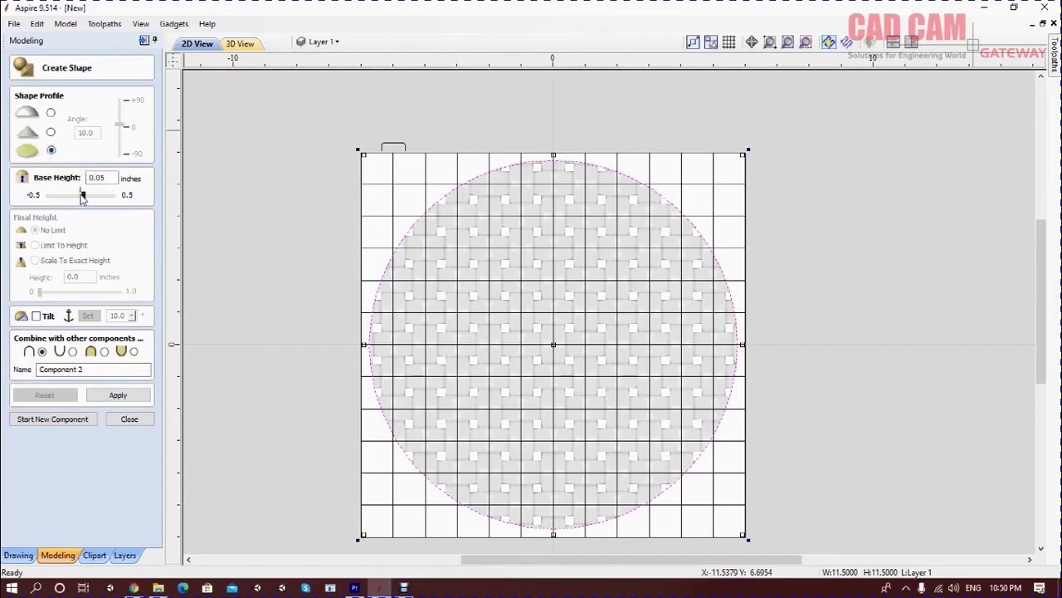
{"action": "left_click_drag", "start_coordinate": [79, 196], "coordinate": [84, 196]}
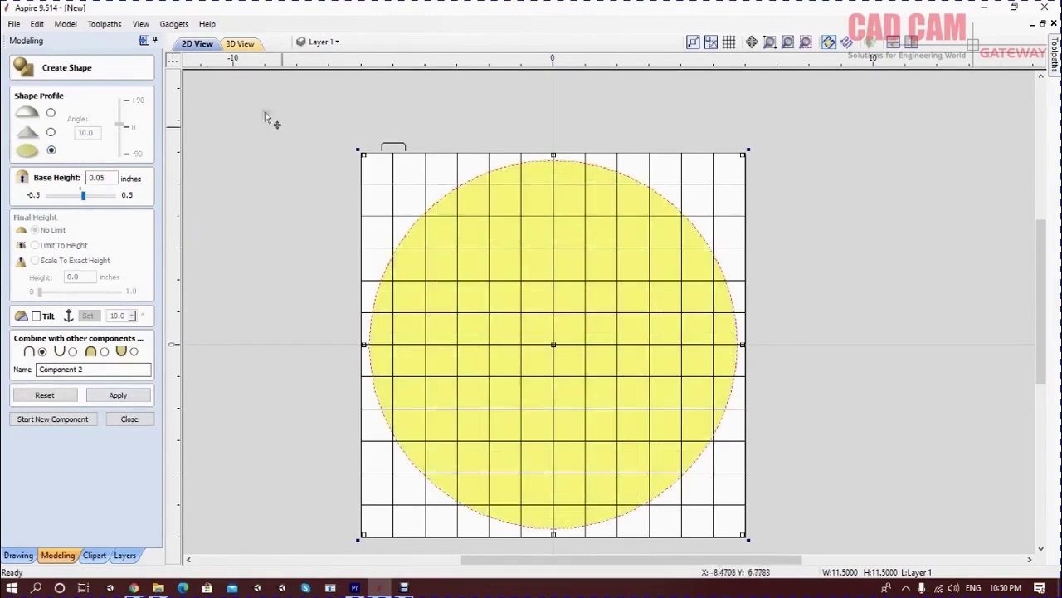
{"action": "left_click", "coordinate": [240, 43]}
{"action": "left_click_drag", "start_coordinate": [636, 302], "coordinate": [514, 392]}
{"action": "scroll", "coordinate": [500, 424], "scroll_direction": "up", "scroll_amount": 8}
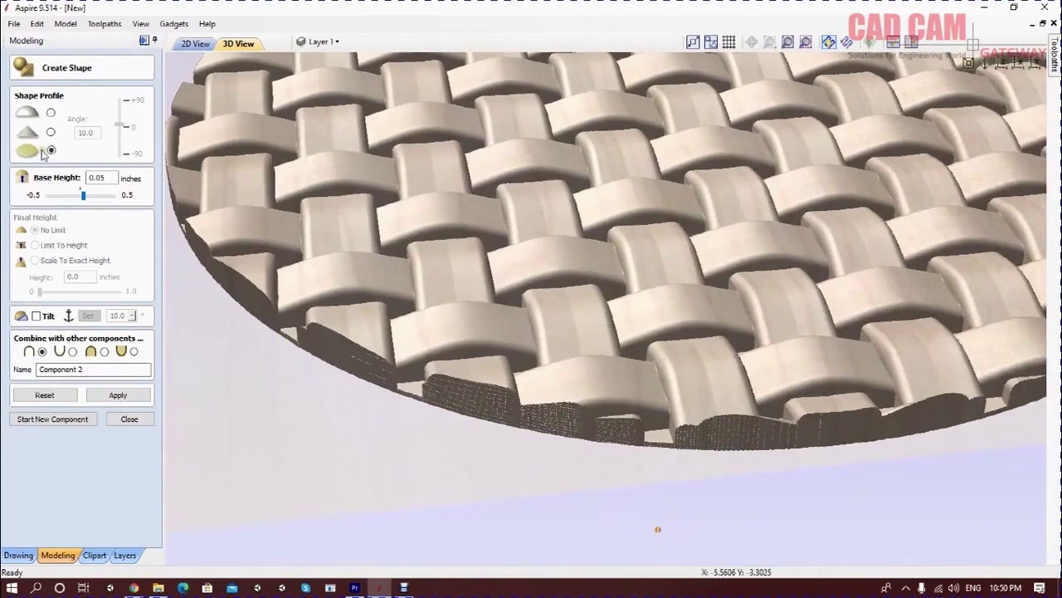
Try base heights of 0.14, 0.25 and 0.46 inches for the flat circular shape to compare the edge thickness
{"action": "left_click_drag", "start_coordinate": [81, 197], "coordinate": [89, 197]}
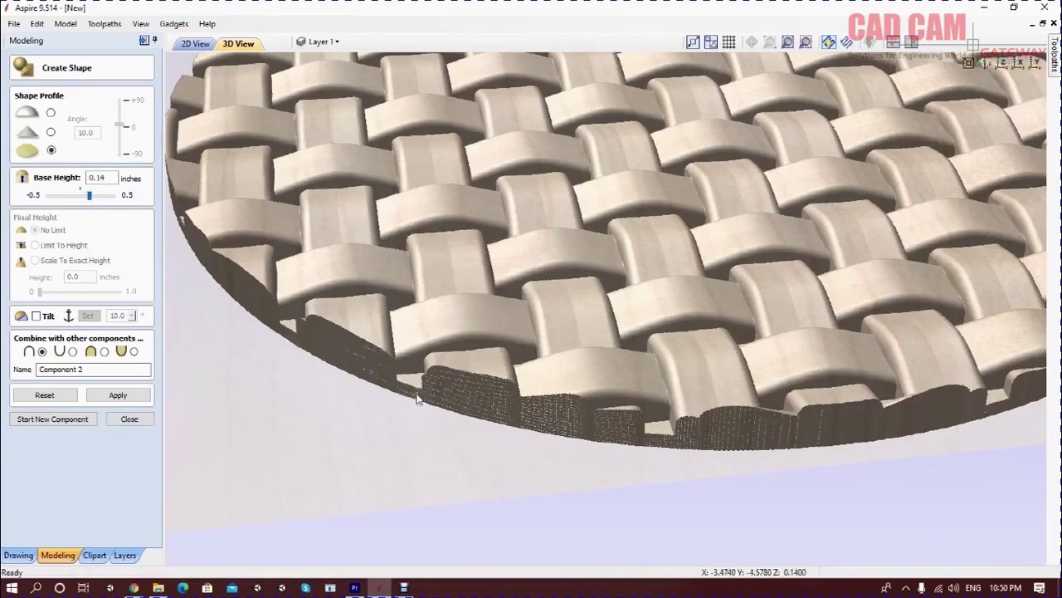
{"action": "left_click", "coordinate": [100, 196]}
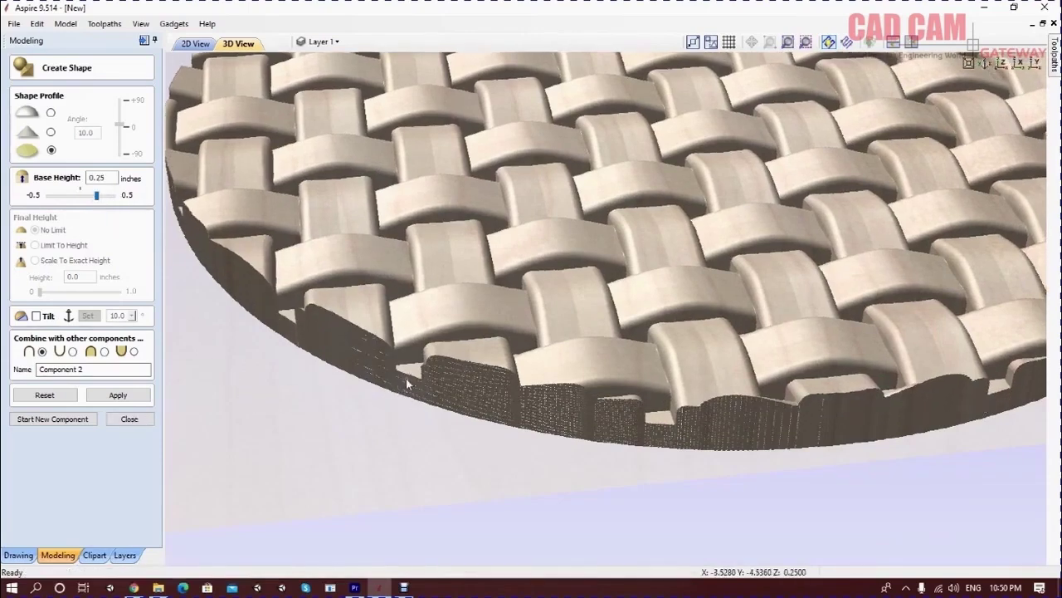
{"action": "left_click", "coordinate": [110, 195]}
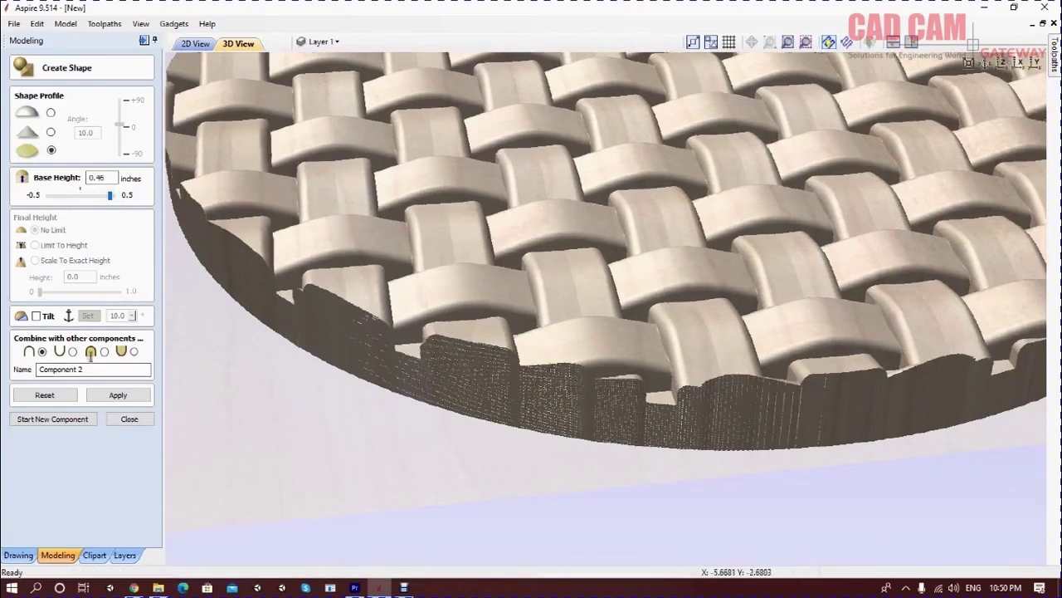
Combine the flat circular shape with the weave by merging instead of adding, and apply a base height of 0.1 inches
{"action": "left_click", "coordinate": [103, 352]}
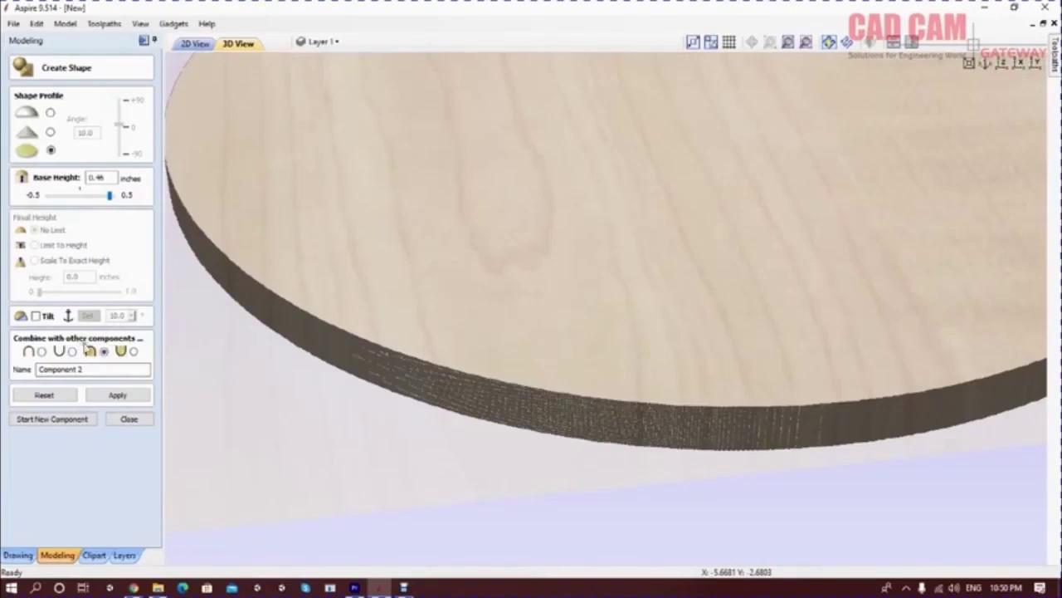
{"action": "double_click", "coordinate": [102, 178]}
{"action": "left_click", "coordinate": [117, 396]}
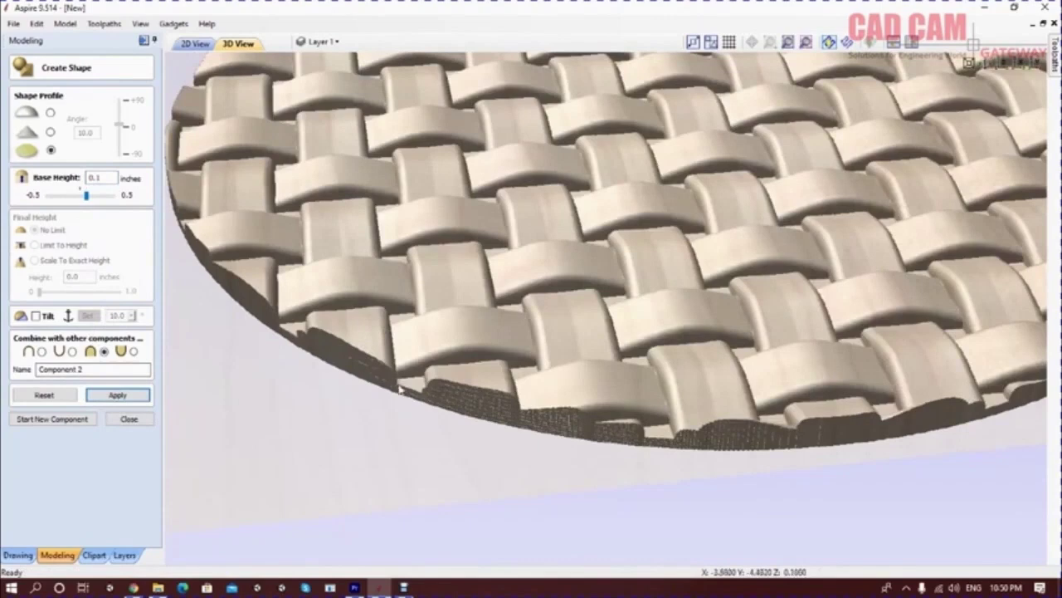
Set the merged circular shape's base height to 0.15 inches and apply it
{"action": "double_click", "coordinate": [97, 177]}
{"action": "type", "text": "0.15"}
{"action": "left_click", "coordinate": [116, 395]}
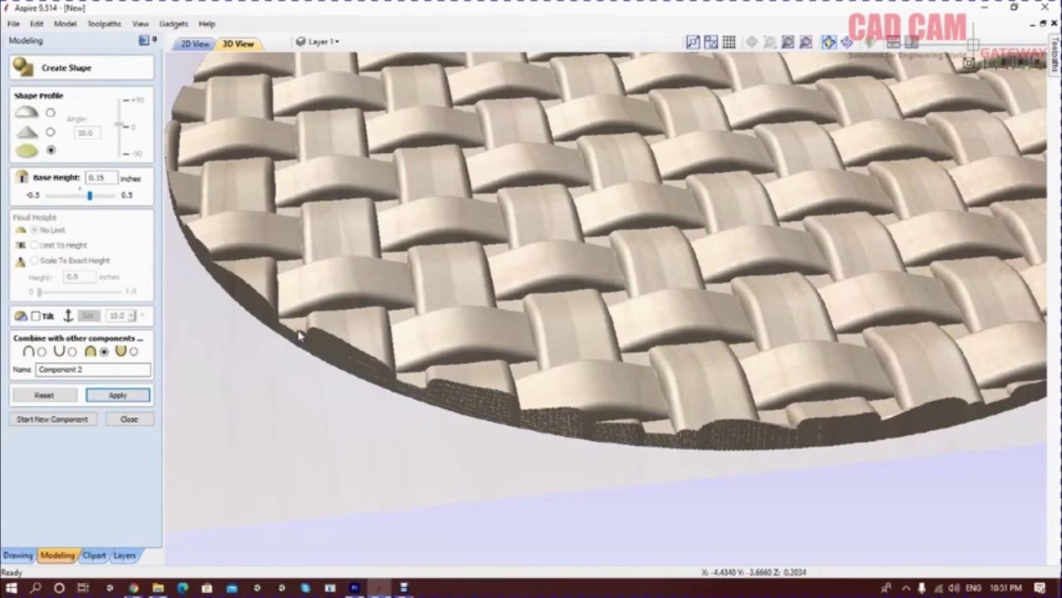
Combine the circular shape with the weave by adding instead of merging, finish the shape, and inspect the model's edge in 3D
{"action": "left_click", "coordinate": [40, 351]}
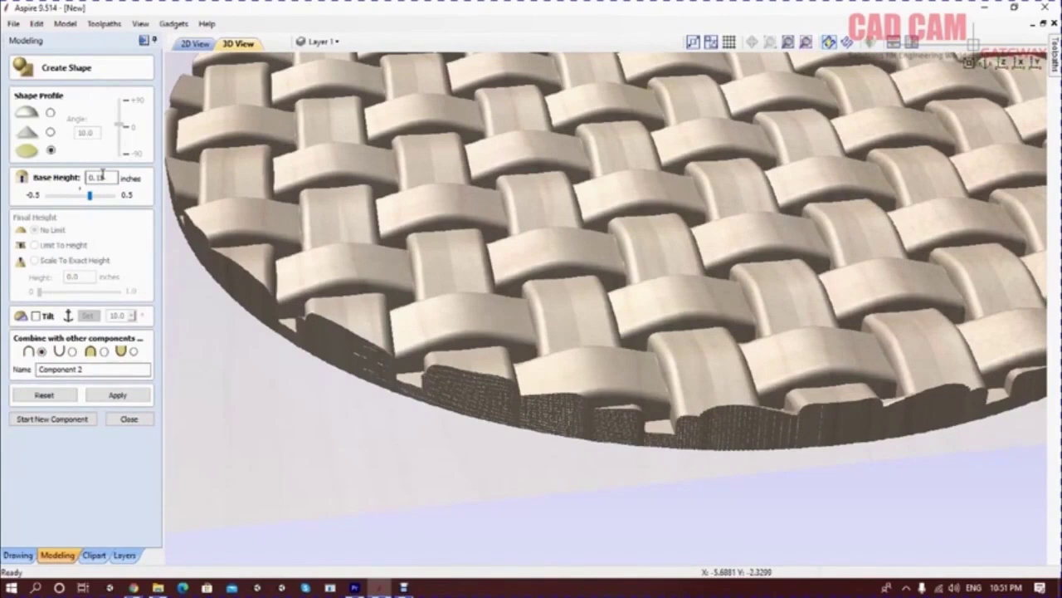
{"action": "left_click", "coordinate": [126, 419]}
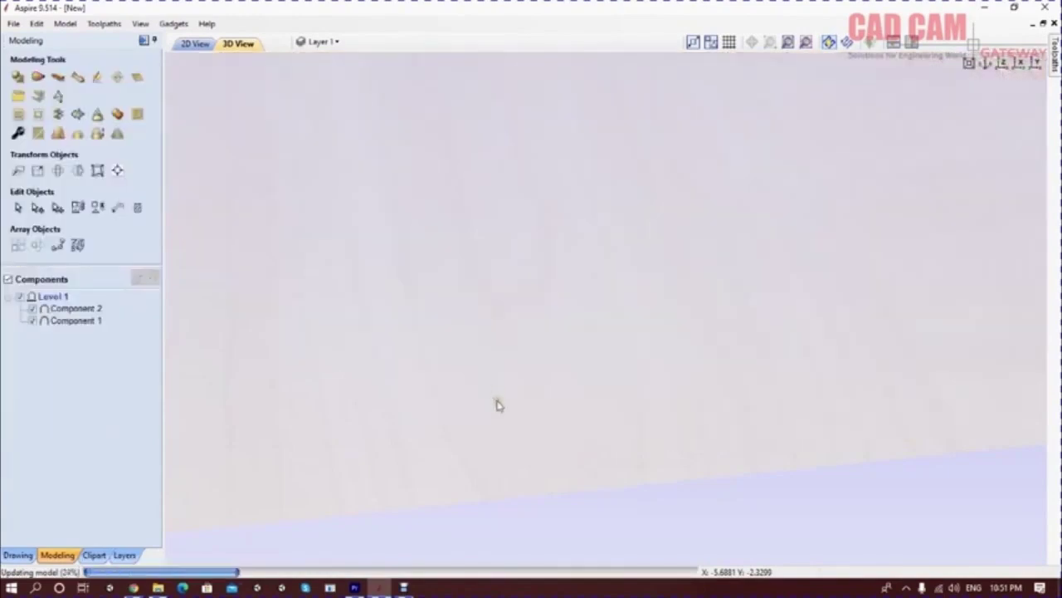
{"action": "scroll", "coordinate": [518, 440], "scroll_direction": "up", "scroll_amount": 3}
{"action": "scroll", "coordinate": [518, 440], "scroll_direction": "down", "scroll_amount": 5}
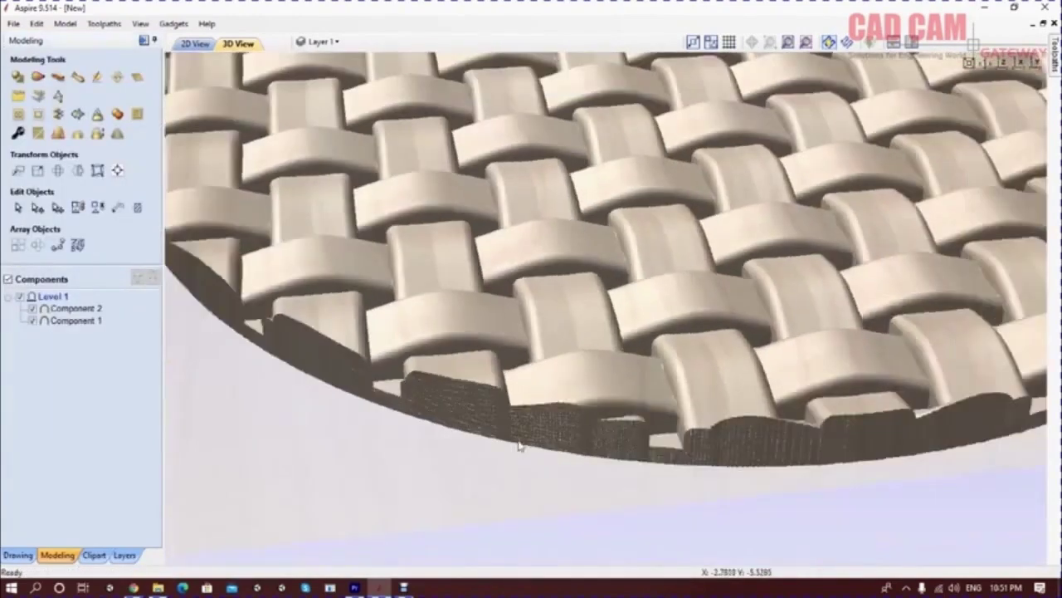
{"action": "left_click_drag", "start_coordinate": [600, 324], "coordinate": [513, 432]}
{"action": "scroll", "coordinate": [513, 431], "scroll_direction": "down", "scroll_amount": 6}
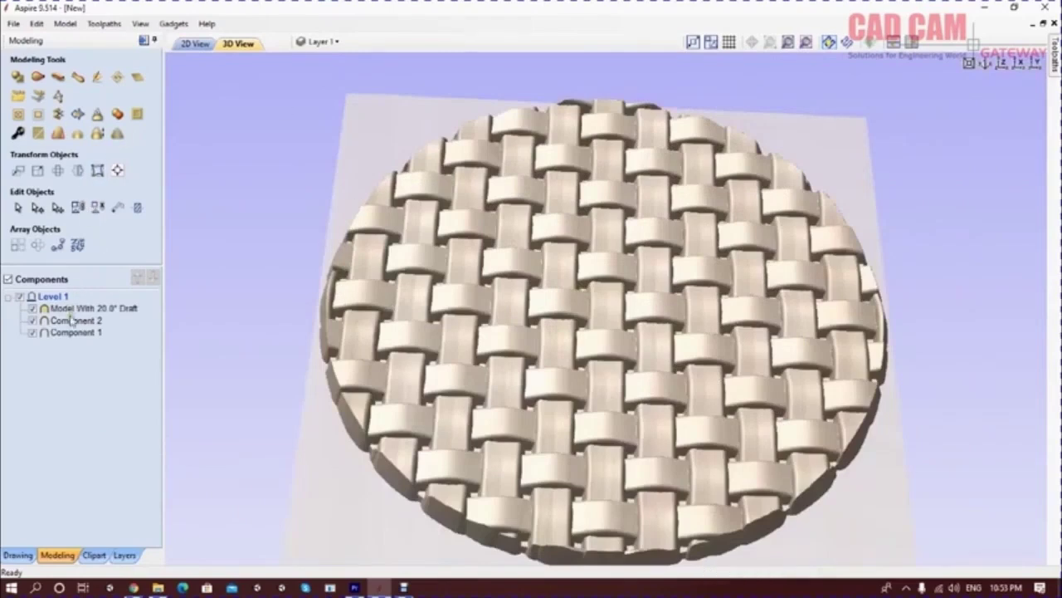
{"action": "left_click", "coordinate": [193, 44]}
{"action": "left_click", "coordinate": [456, 184]}
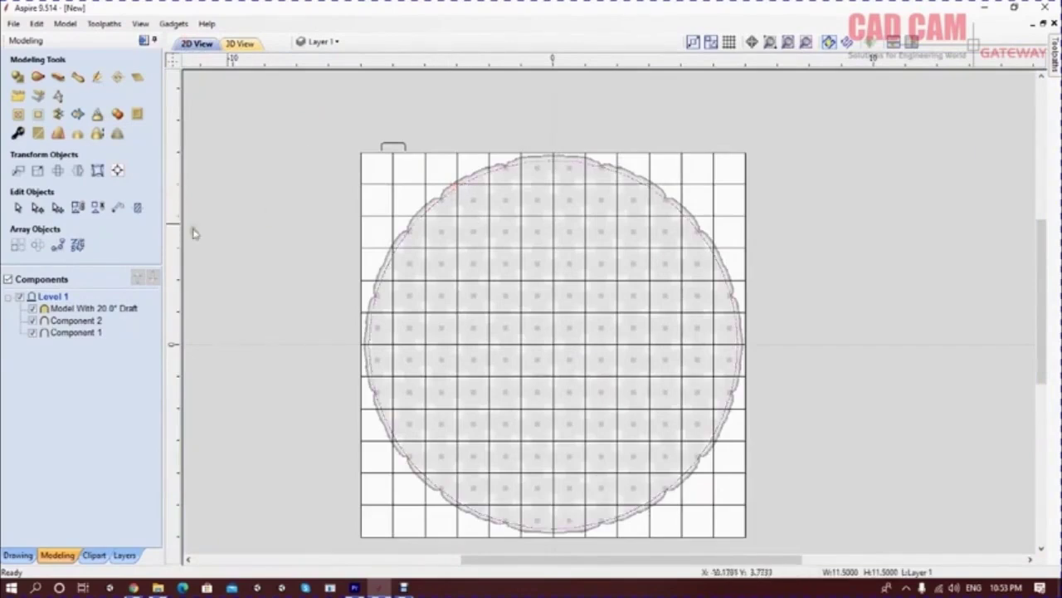
{"action": "left_click", "coordinate": [57, 76]}
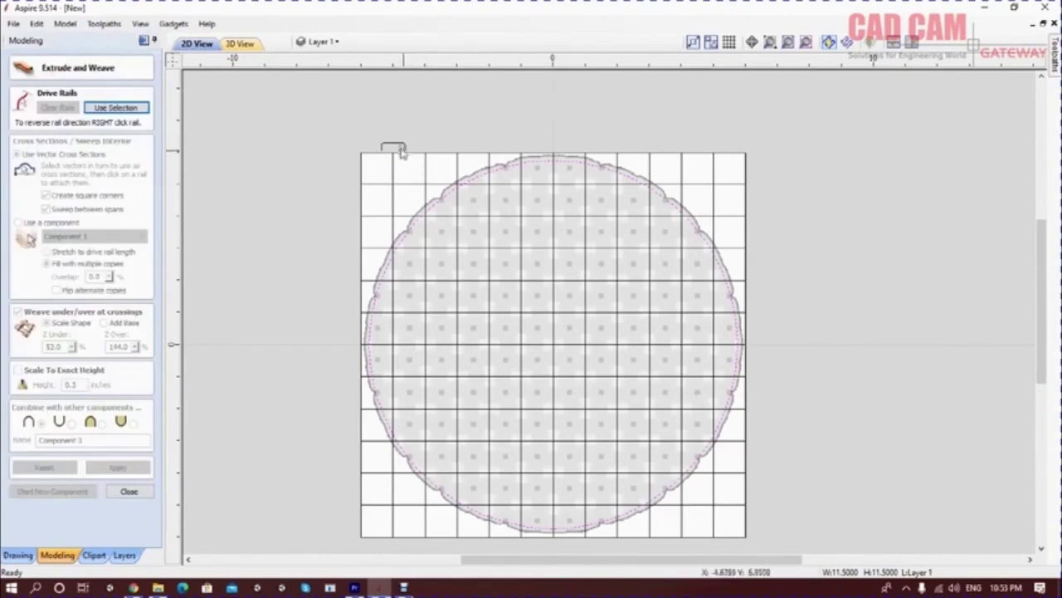
{"action": "left_click", "coordinate": [115, 107]}
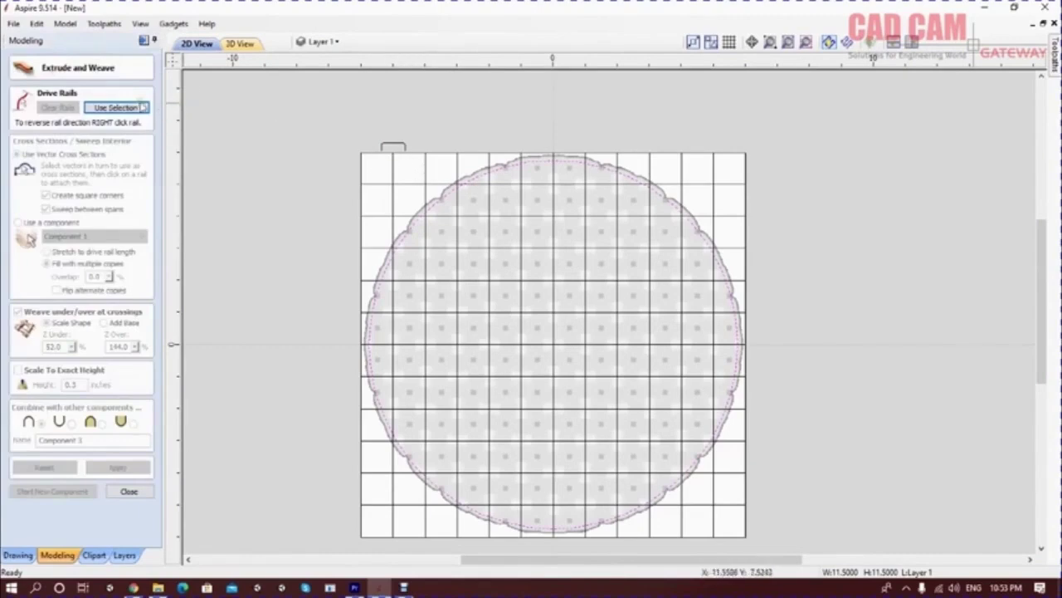
{"action": "left_click", "coordinate": [395, 146]}
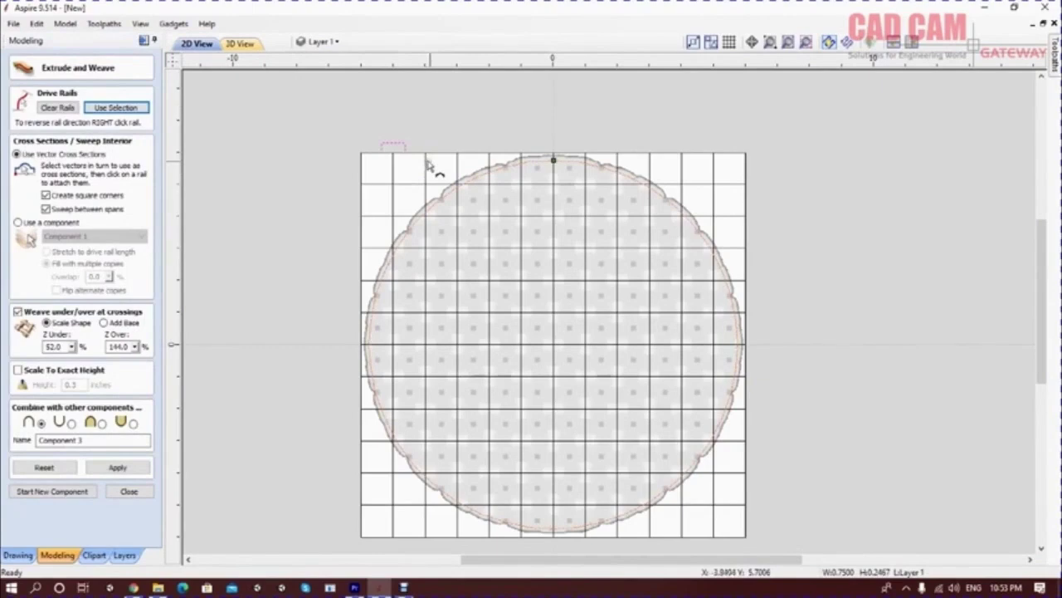
{"action": "left_click", "coordinate": [129, 491]}
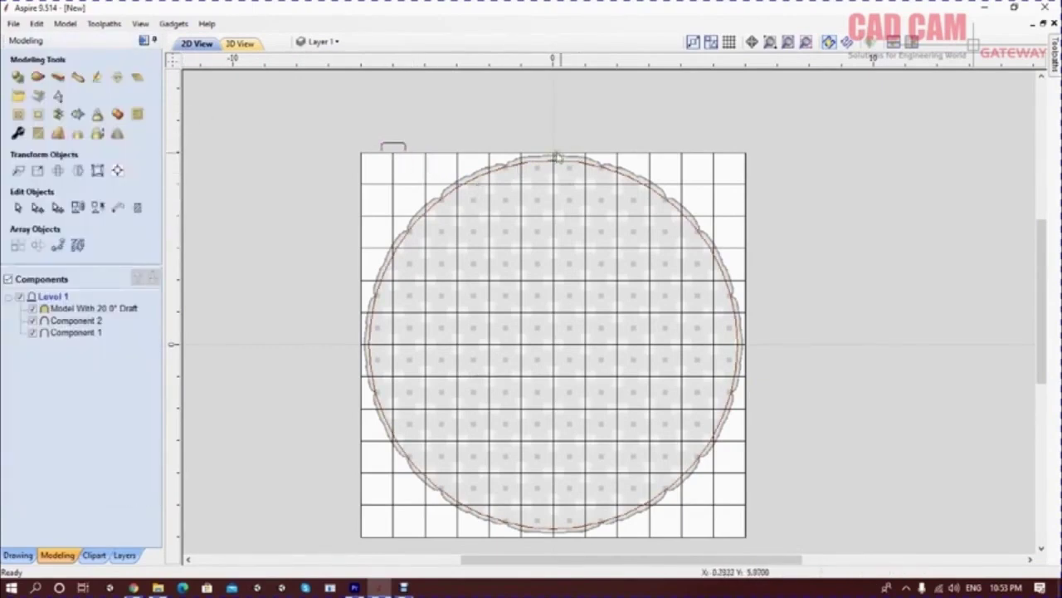
Scale the circle and the woven model down about their centre, making the circle about 10.81 inches across
{"action": "left_click", "coordinate": [556, 182]}
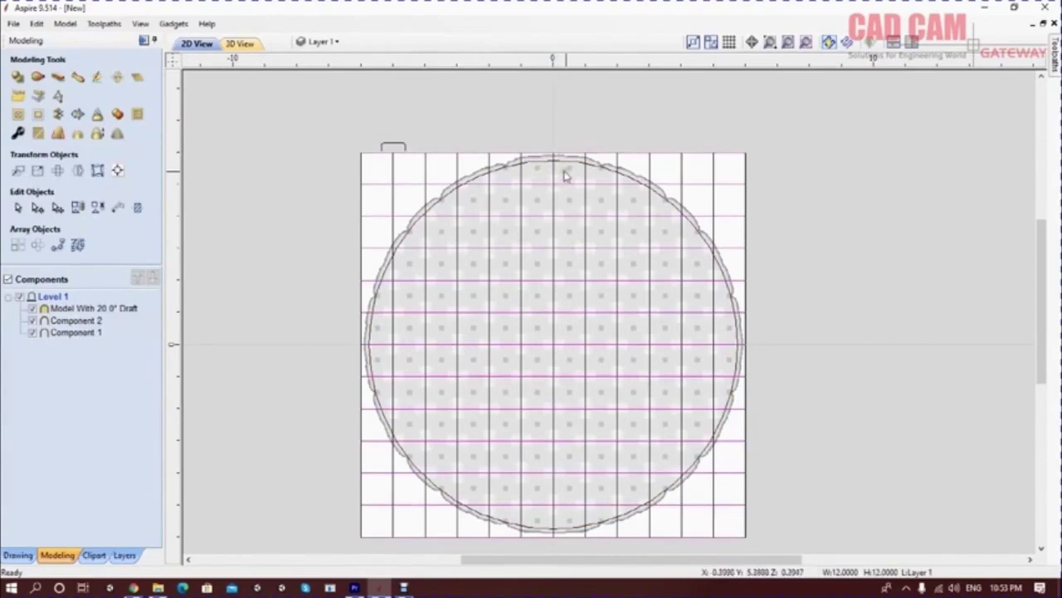
{"action": "left_click", "coordinate": [567, 170]}
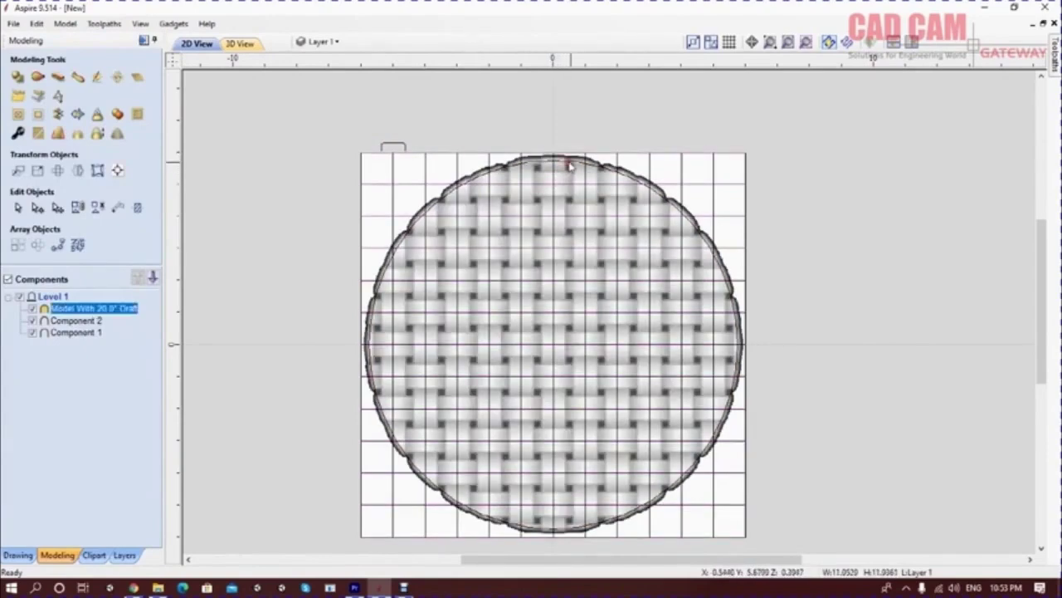
{"action": "left_click", "coordinate": [58, 207]}
{"action": "left_click_drag", "start_coordinate": [759, 159], "coordinate": [731, 170]}
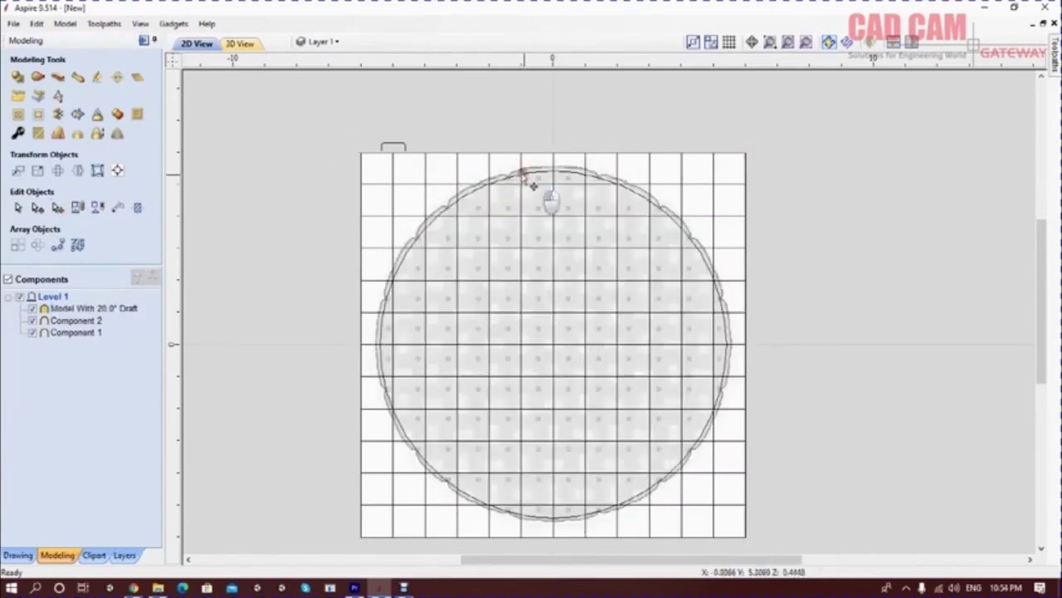
Extrude the small open profile along the circle as a raised rim, with weaving under/over at crossings turned off
{"action": "left_click", "coordinate": [531, 184]}
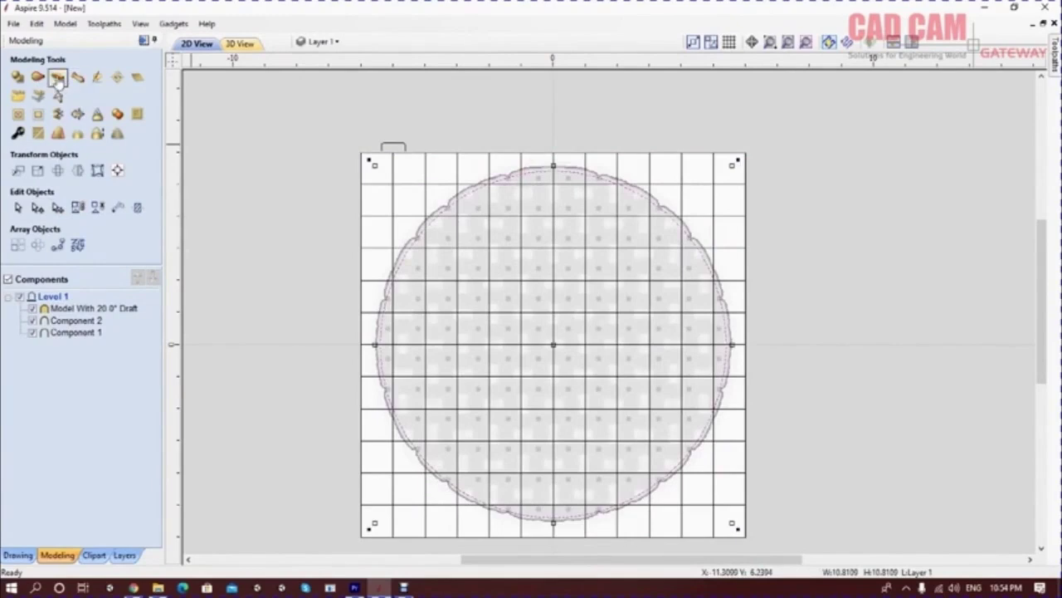
{"action": "left_click", "coordinate": [78, 113]}
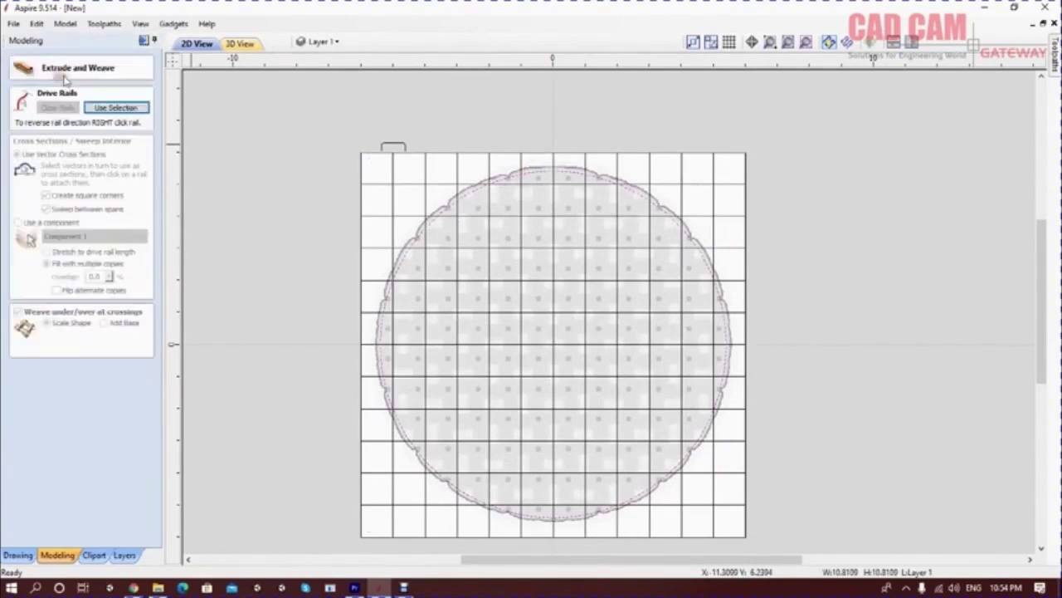
{"action": "left_click", "coordinate": [395, 147]}
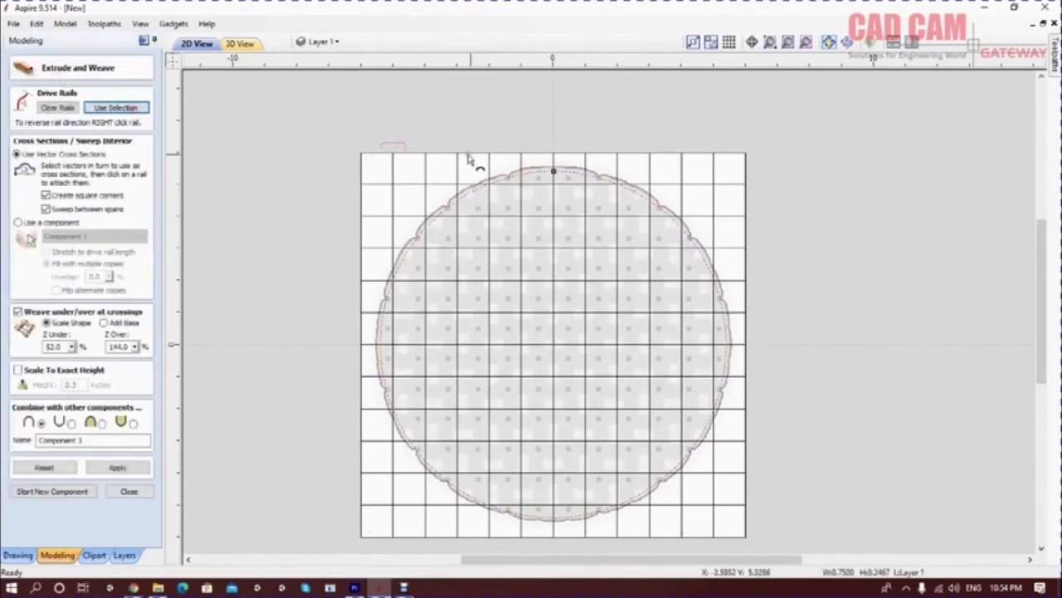
{"action": "left_click", "coordinate": [18, 312]}
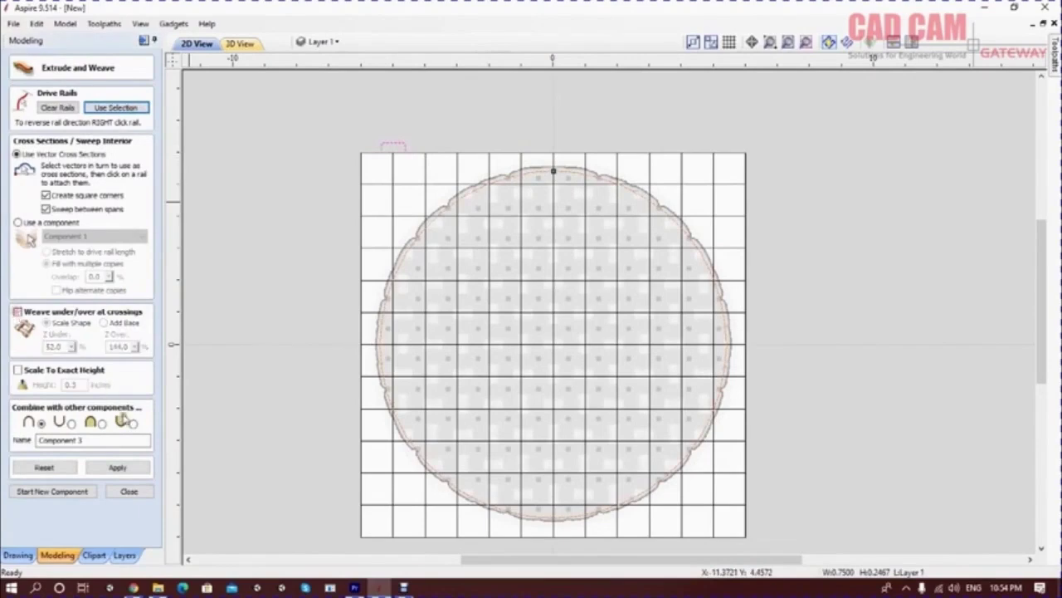
{"action": "left_click", "coordinate": [121, 471]}
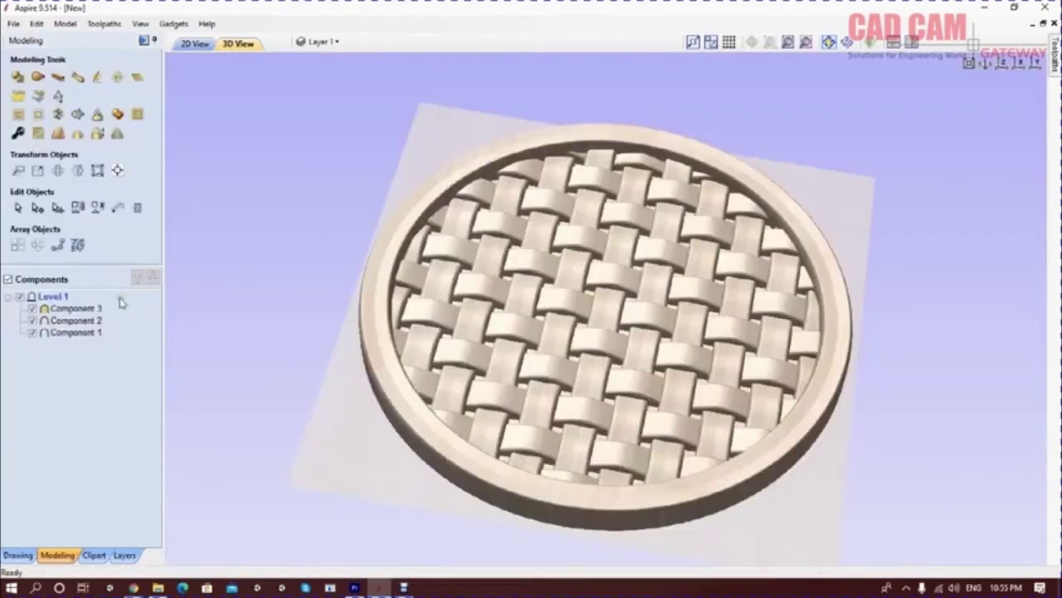
{"action": "left_click_drag", "start_coordinate": [600, 340], "coordinate": [564, 410]}
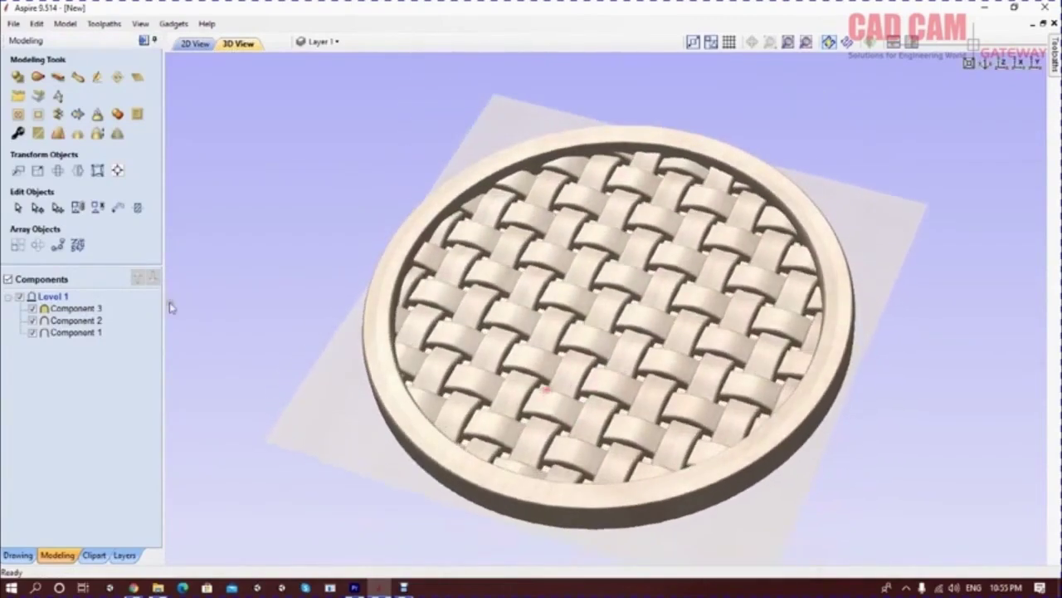
Hide the weave component to examine the rim and base, show it again, and select the rim and weave components
{"action": "left_click", "coordinate": [73, 309]}
{"action": "left_click", "coordinate": [73, 319], "text": "shift"}
{"action": "left_click", "coordinate": [72, 333]}
{"action": "left_click", "coordinate": [32, 333]}
{"action": "left_click", "coordinate": [31, 333]}
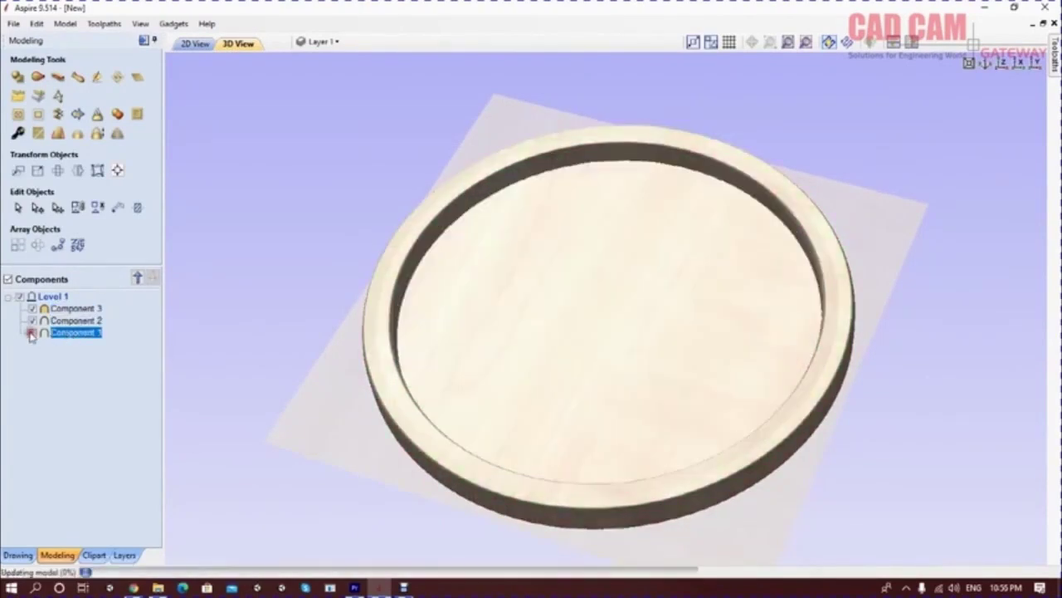
{"action": "left_click", "coordinate": [71, 309], "text": "ctrl"}
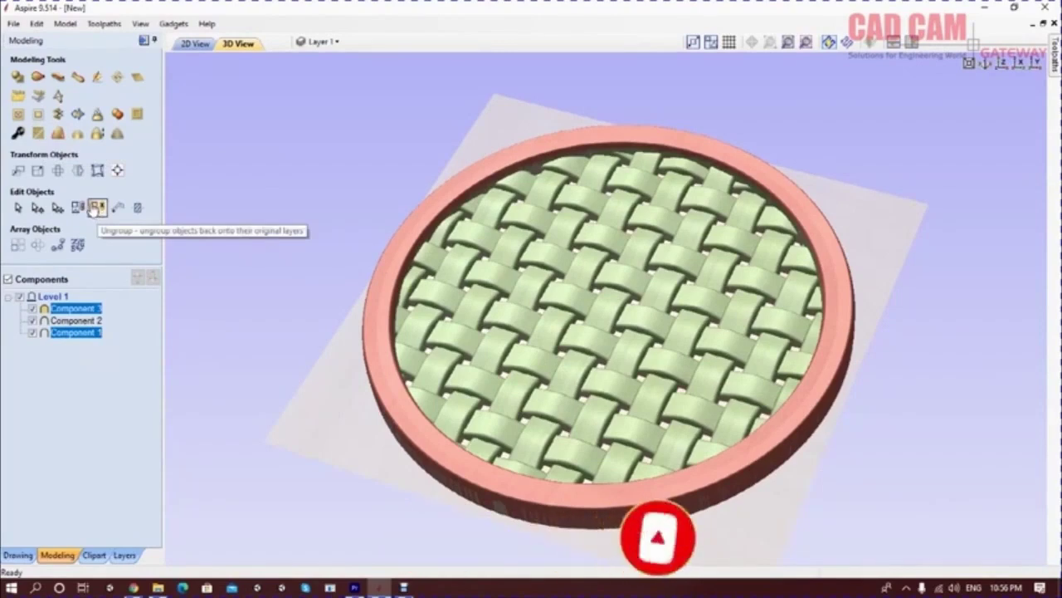
Add a 20° draft to the visible model and inspect its sloped edges from several angles
{"action": "left_click", "coordinate": [57, 133]}
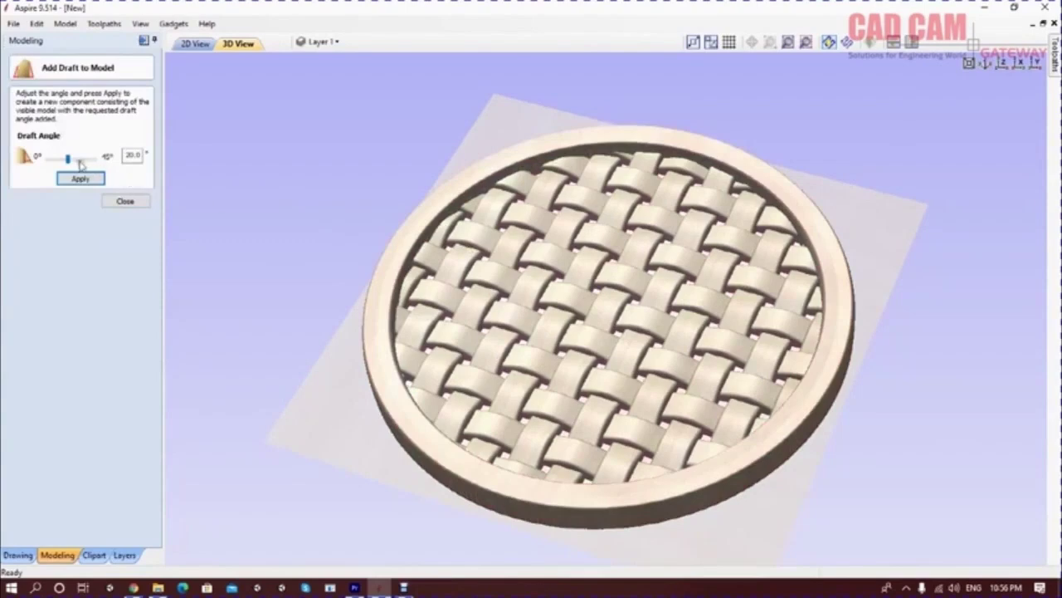
{"action": "left_click", "coordinate": [80, 178]}
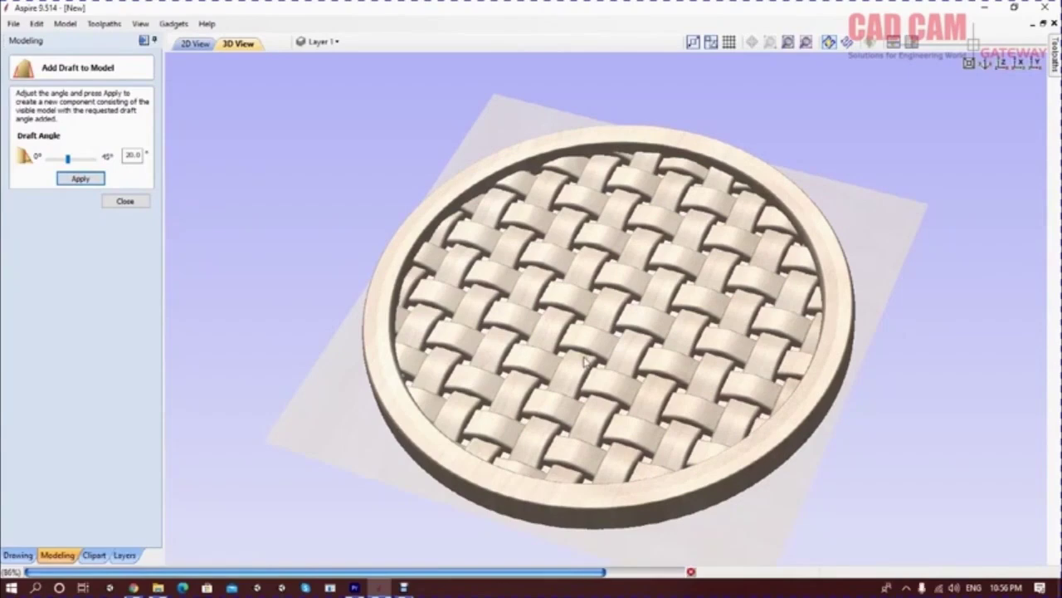
{"action": "left_click_drag", "start_coordinate": [569, 427], "coordinate": [661, 280]}
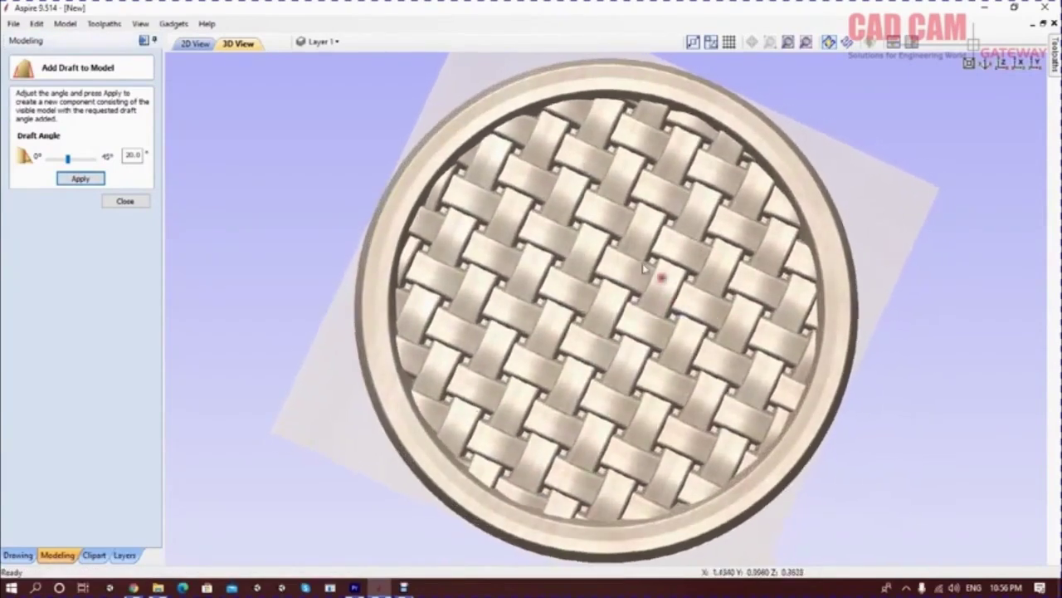
{"action": "left_click_drag", "start_coordinate": [623, 369], "coordinate": [623, 241]}
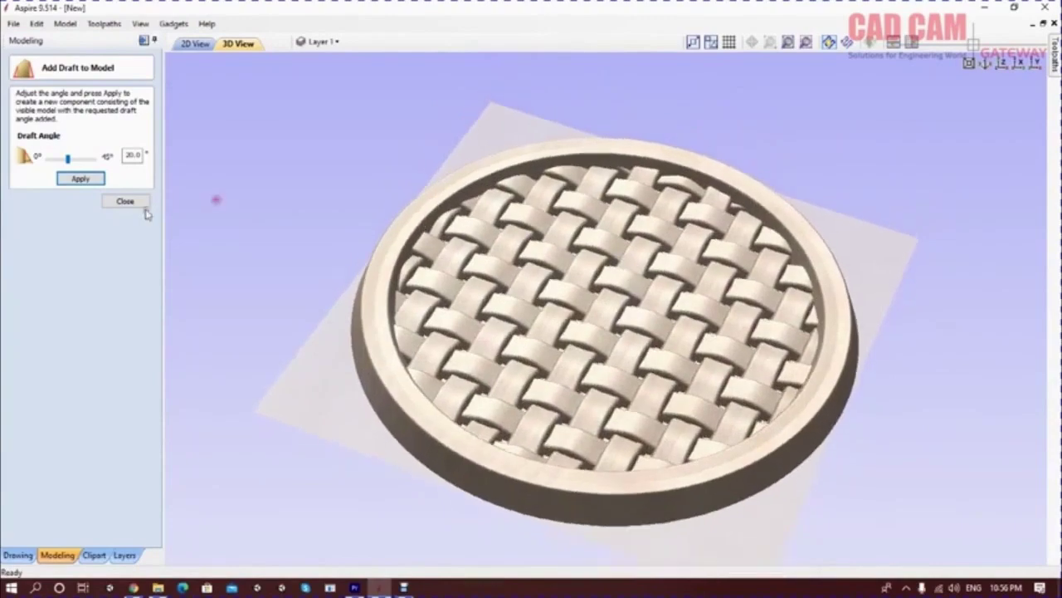
{"action": "left_click", "coordinate": [125, 201]}
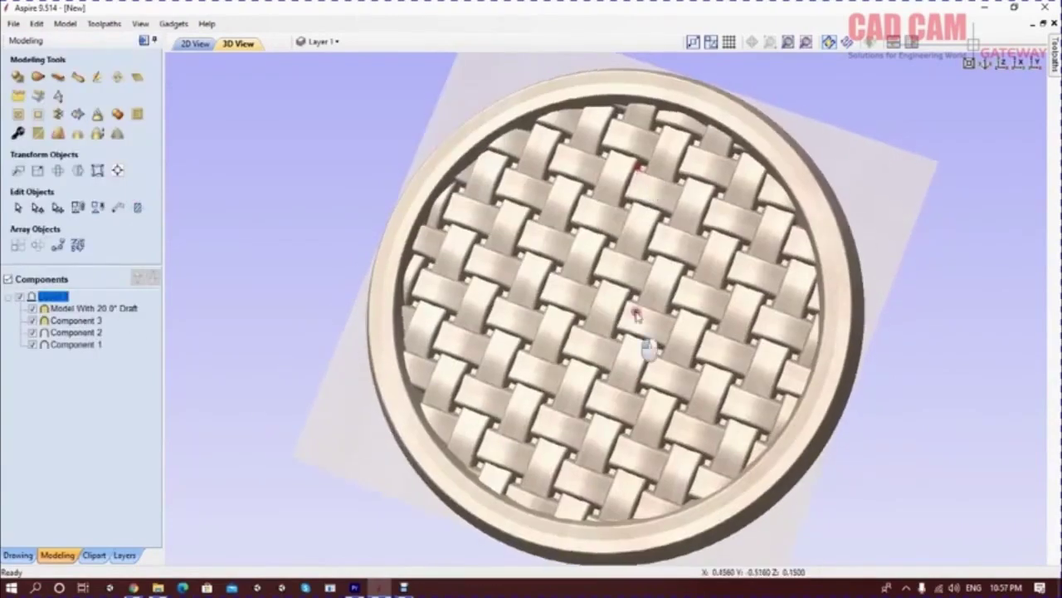
{"action": "left_click_drag", "start_coordinate": [635, 329], "coordinate": [686, 247]}
{"action": "left_click_drag", "start_coordinate": [673, 481], "coordinate": [743, 303]}
{"action": "left_click_drag", "start_coordinate": [616, 352], "coordinate": [540, 360]}
{"action": "left_click_drag", "start_coordinate": [563, 229], "coordinate": [683, 201]}
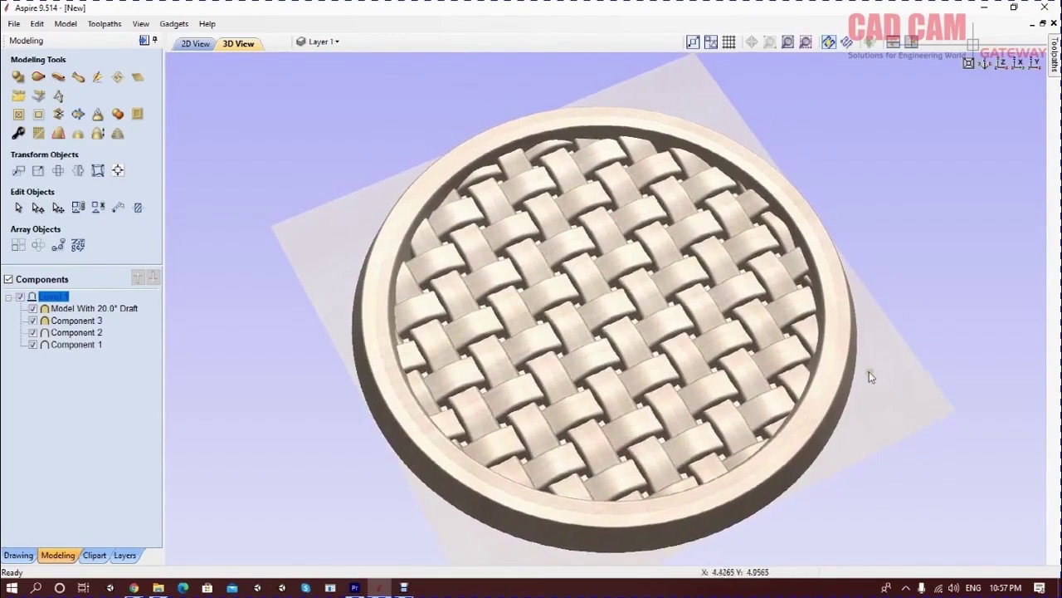
Turn on Light Follows Viewer and Use Shadow Shading for the 3D view
{"action": "left_click", "coordinate": [138, 24]}
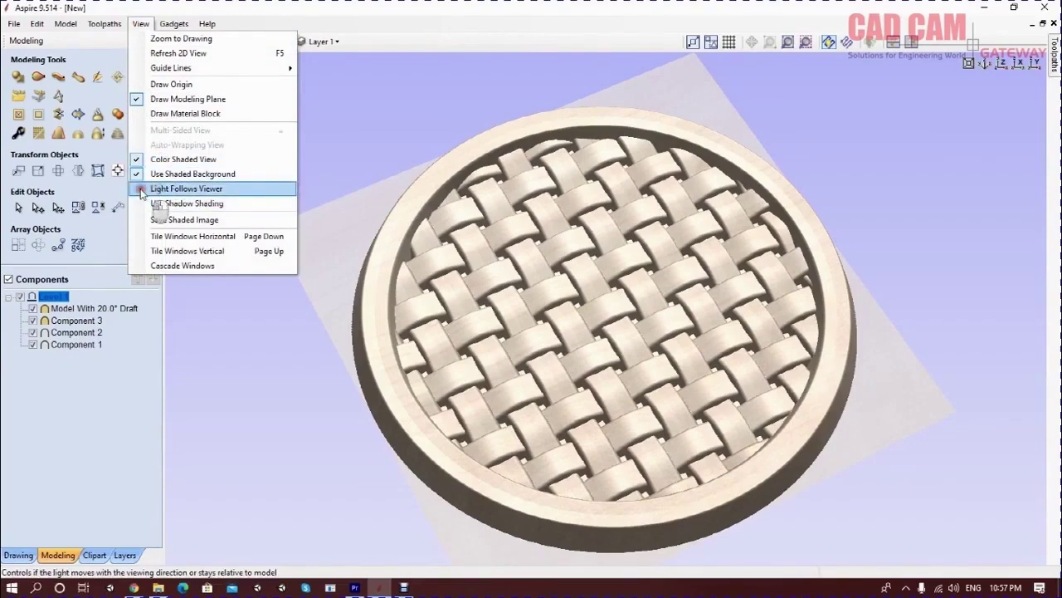
{"action": "left_click", "coordinate": [186, 188]}
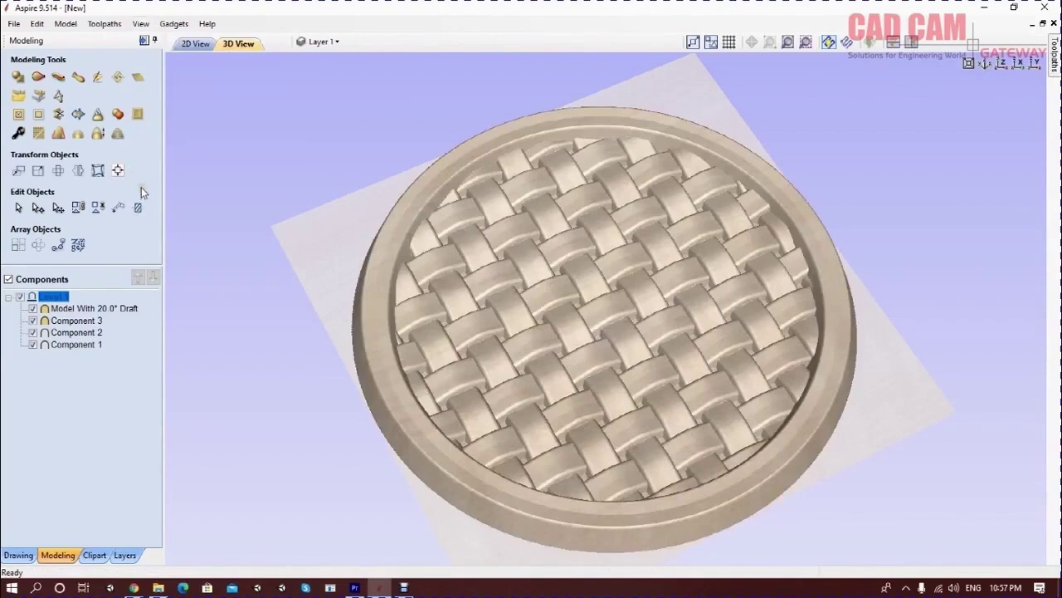
{"action": "left_click", "coordinate": [140, 23]}
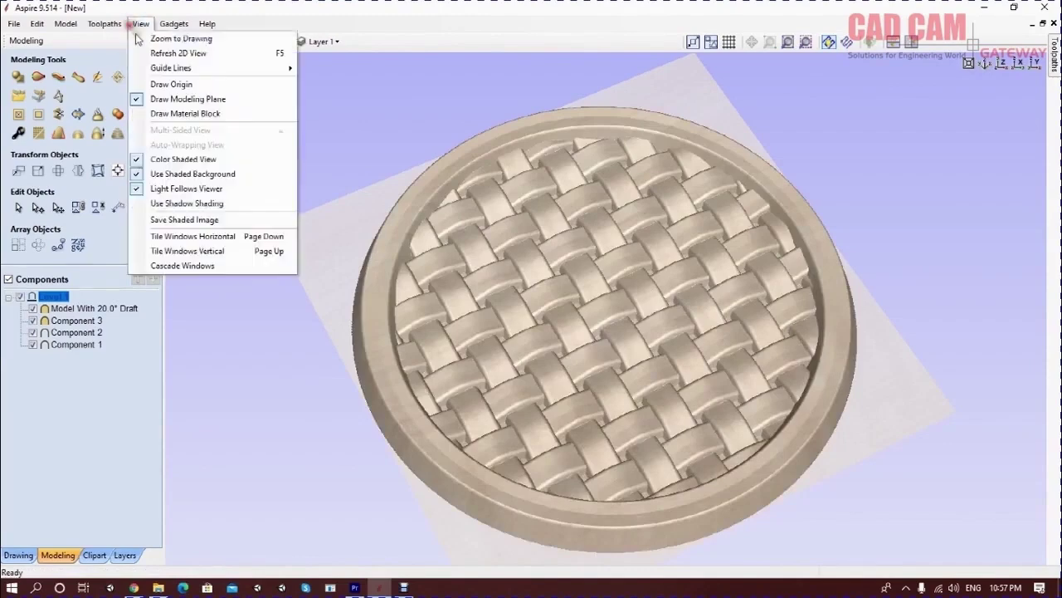
{"action": "left_click", "coordinate": [142, 204]}
{"action": "left_click_drag", "start_coordinate": [603, 264], "coordinate": [609, 240]}
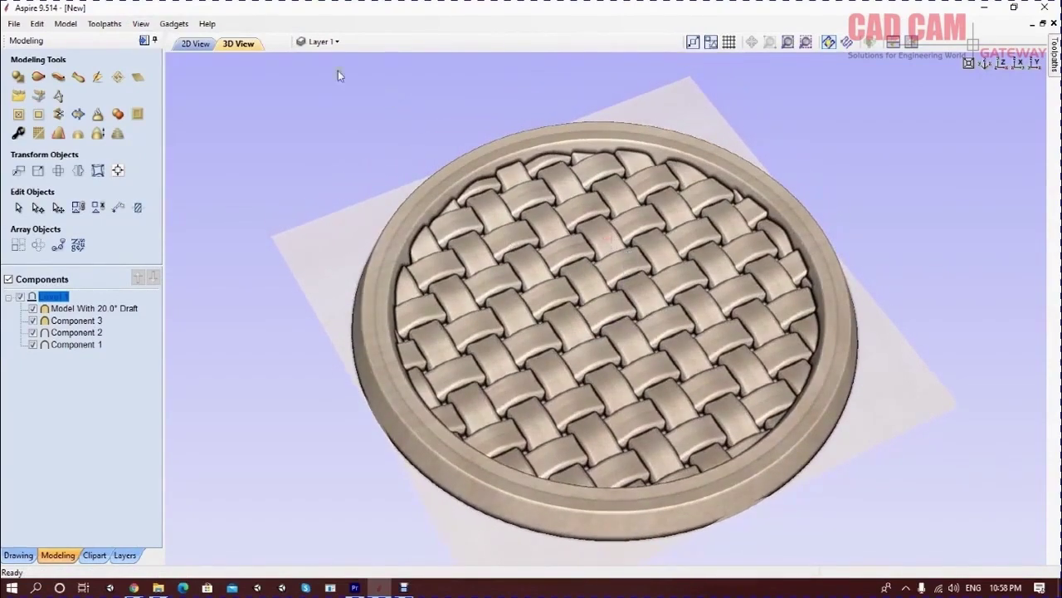
Save the shaded 3D view as a PNG image named waves on the Desktop
{"action": "left_click", "coordinate": [140, 23]}
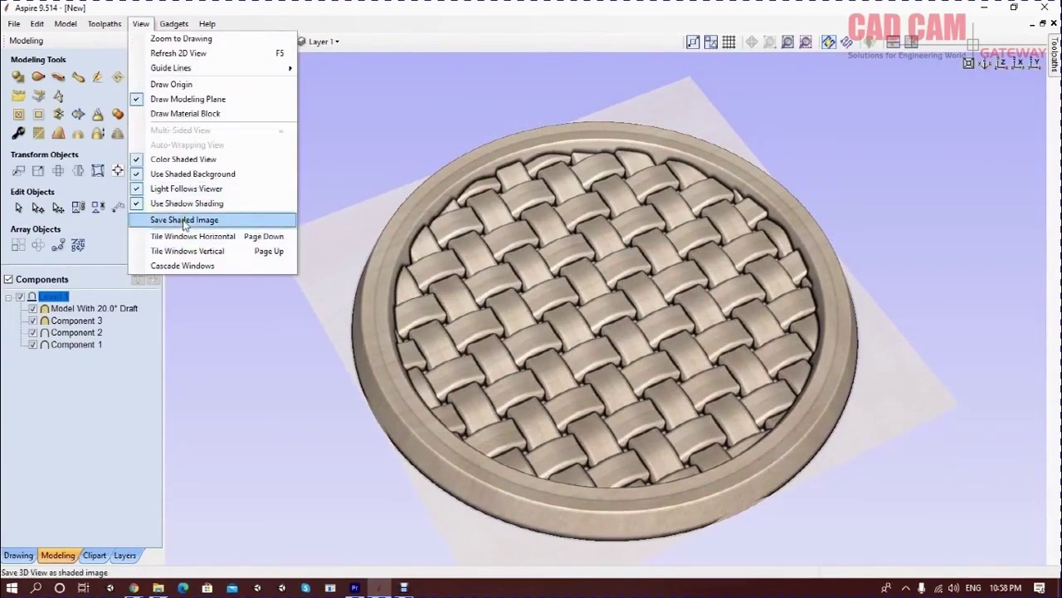
{"action": "left_click", "coordinate": [185, 220]}
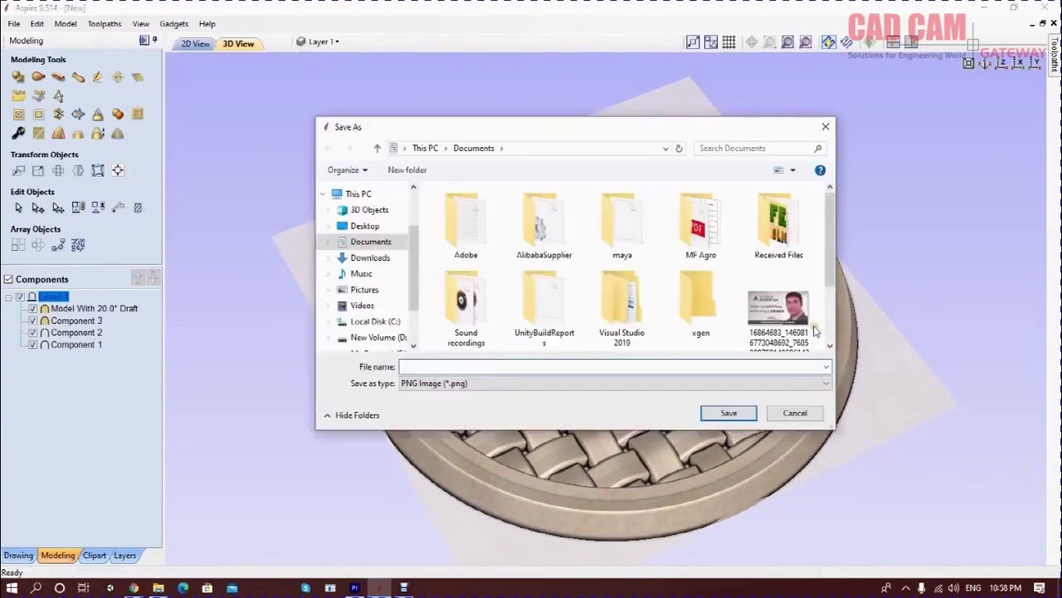
{"action": "left_click", "coordinate": [397, 235]}
{"action": "left_click", "coordinate": [474, 383]}
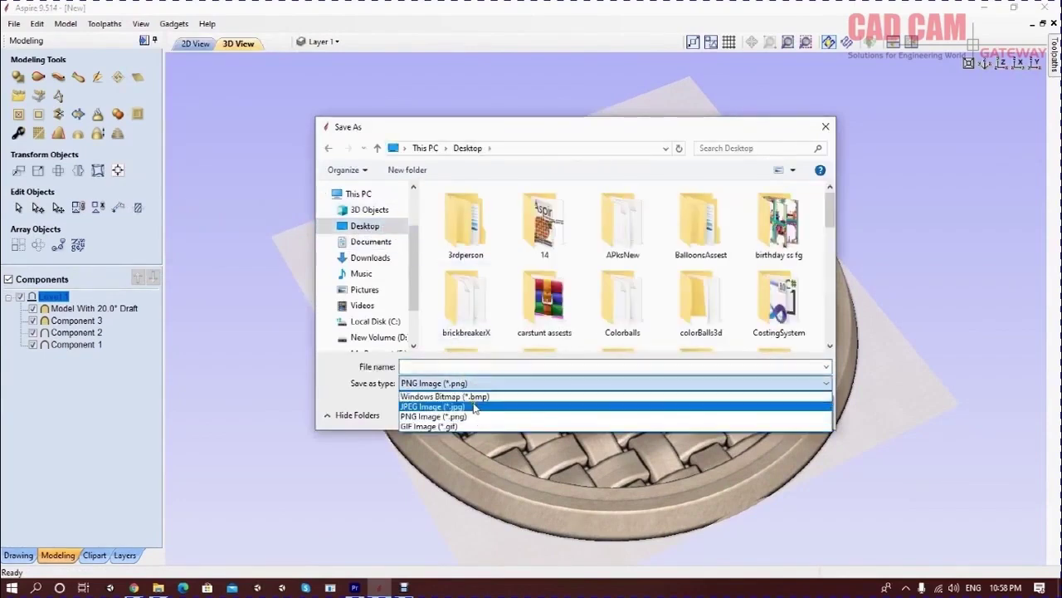
{"action": "left_click", "coordinate": [475, 370]}
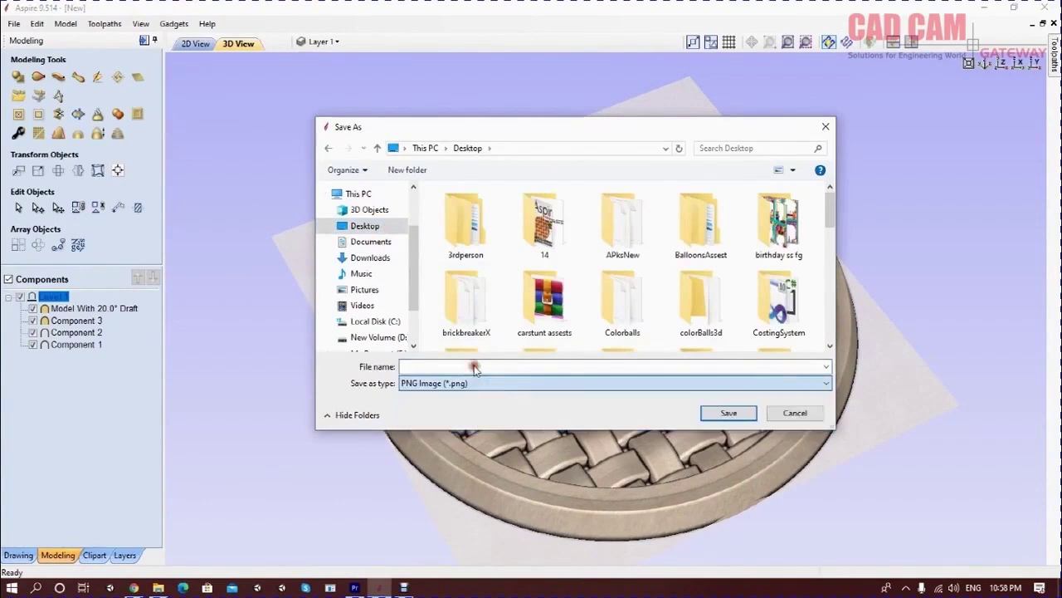
{"action": "left_click", "coordinate": [476, 365]}
{"action": "type", "text": "waves"}
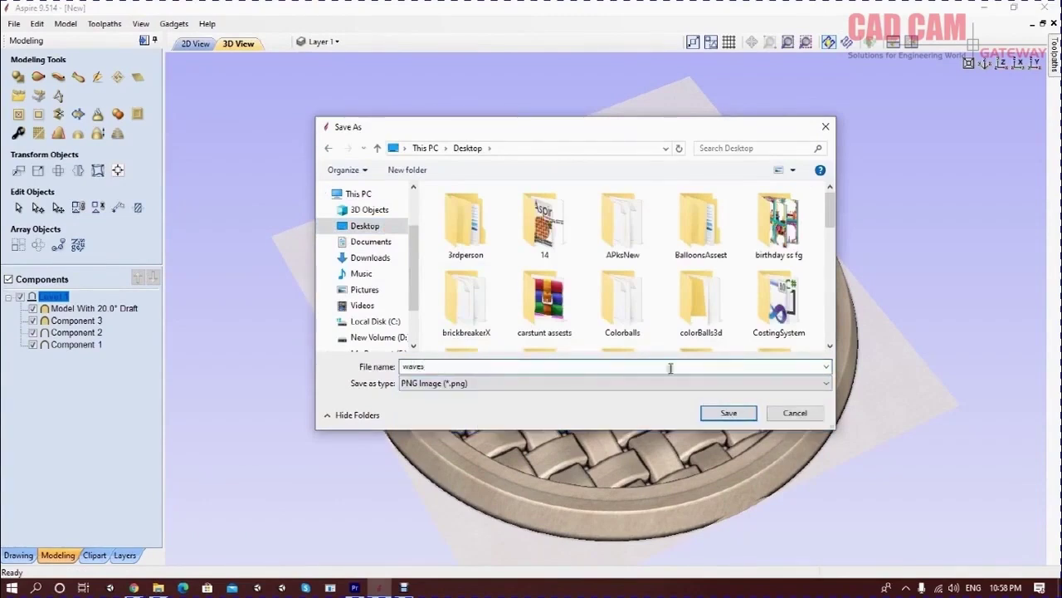
{"action": "left_click", "coordinate": [729, 413]}
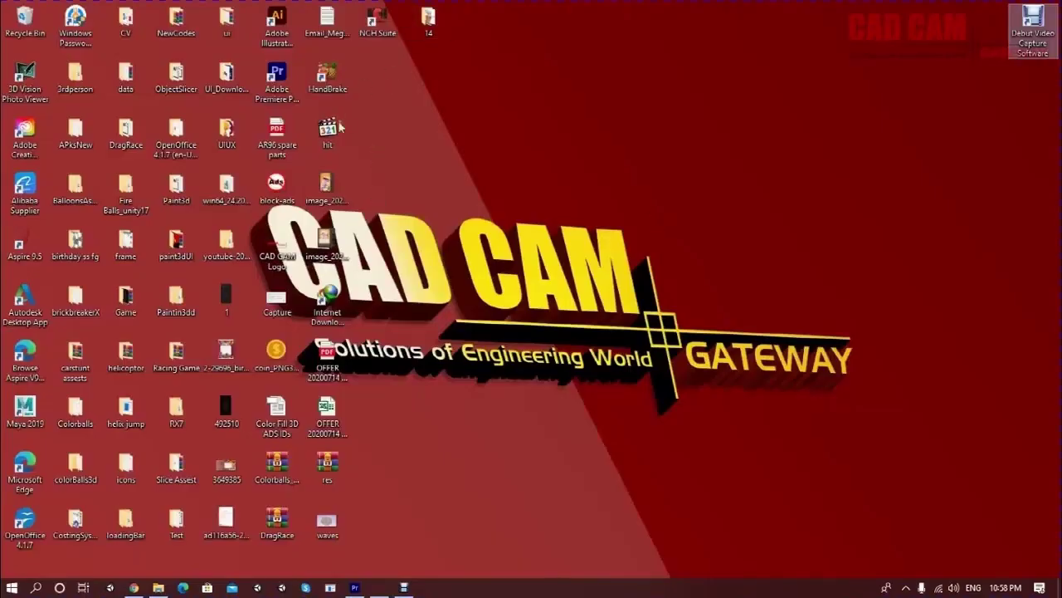
Open the saved waves image from the Desktop to check it, close it and inspect the 3D model again
{"action": "left_click", "coordinate": [394, 176]}
{"action": "double_click", "coordinate": [327, 521]}
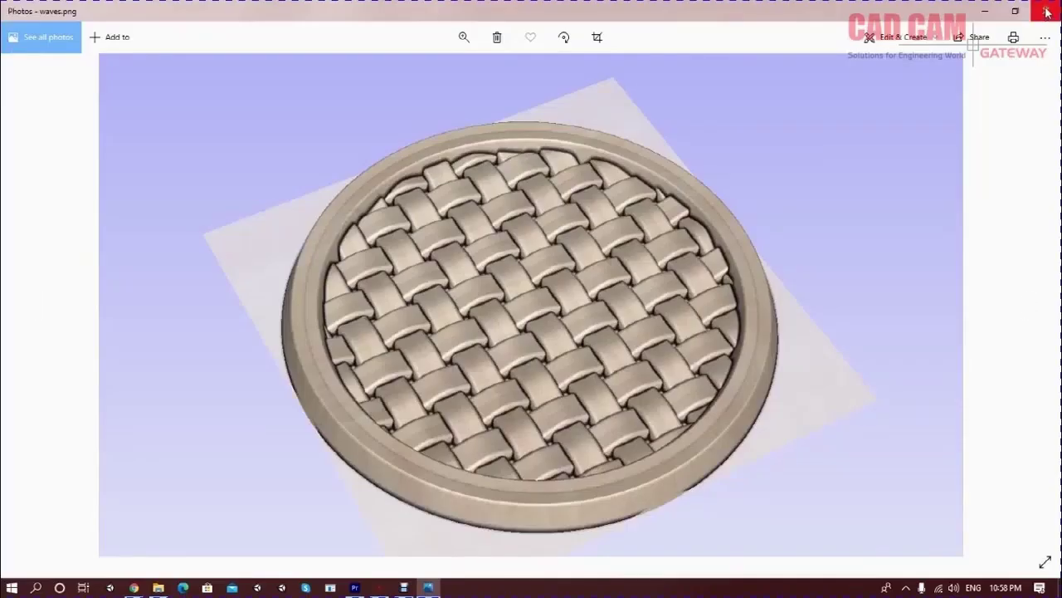
{"action": "left_click", "coordinate": [1047, 12]}
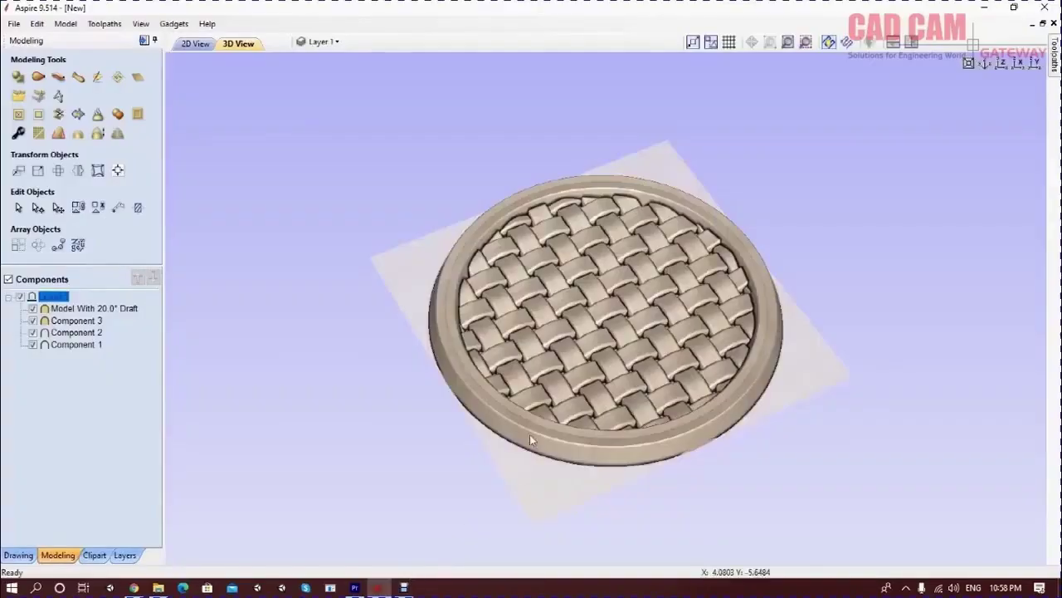
{"action": "scroll", "coordinate": [616, 314], "scroll_direction": "up", "scroll_amount": 3}
{"action": "left_click_drag", "start_coordinate": [552, 395], "coordinate": [581, 343]}
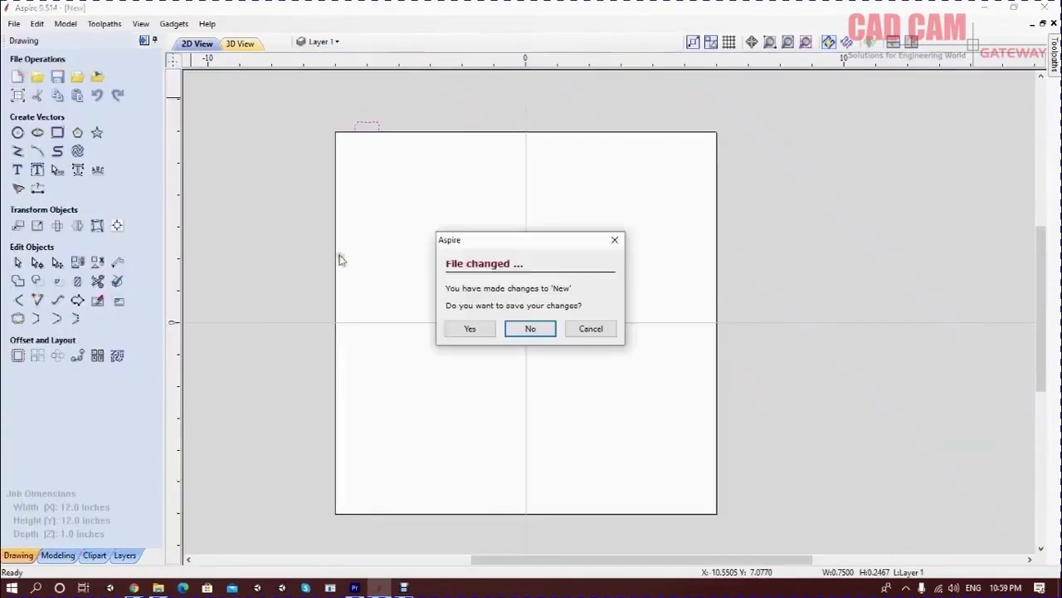
Start a new single-sided 12 x 12 x 1 inch job with Very High modeling resolution, discarding the changes to the current file
{"action": "left_click", "coordinate": [529, 329]}
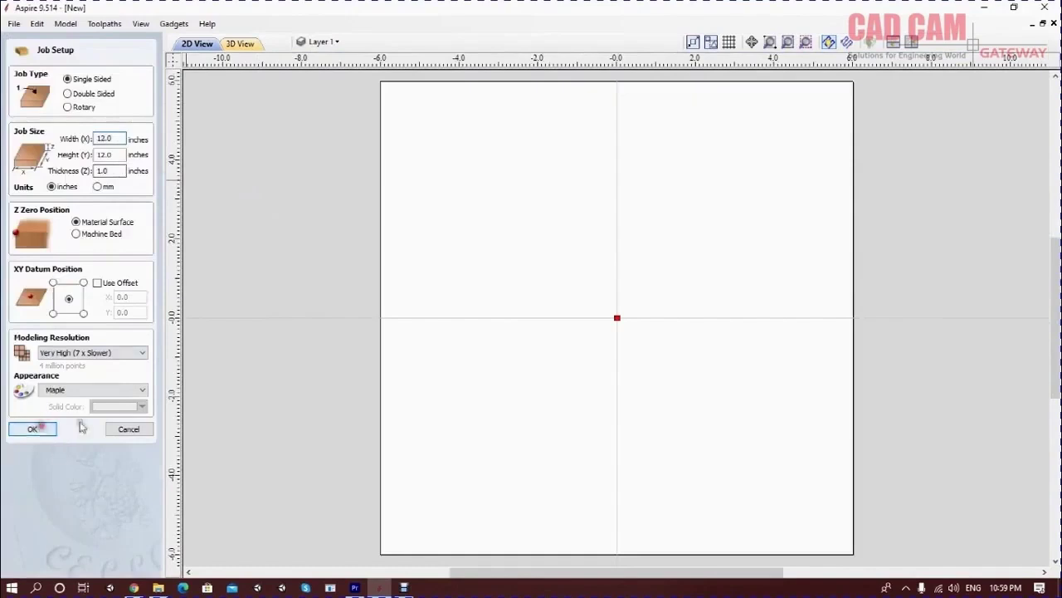
{"action": "left_click", "coordinate": [39, 427]}
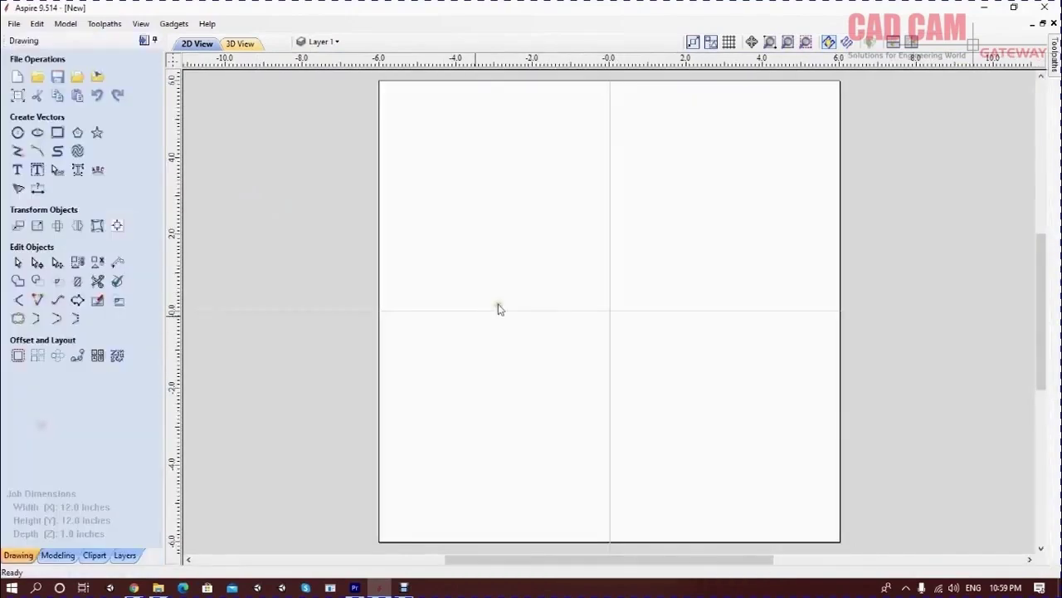
Preview a vector texture with angle 0, max spacing 1.0, amplitude .5 and wavelength 1 inch
{"action": "left_click", "coordinate": [79, 150]}
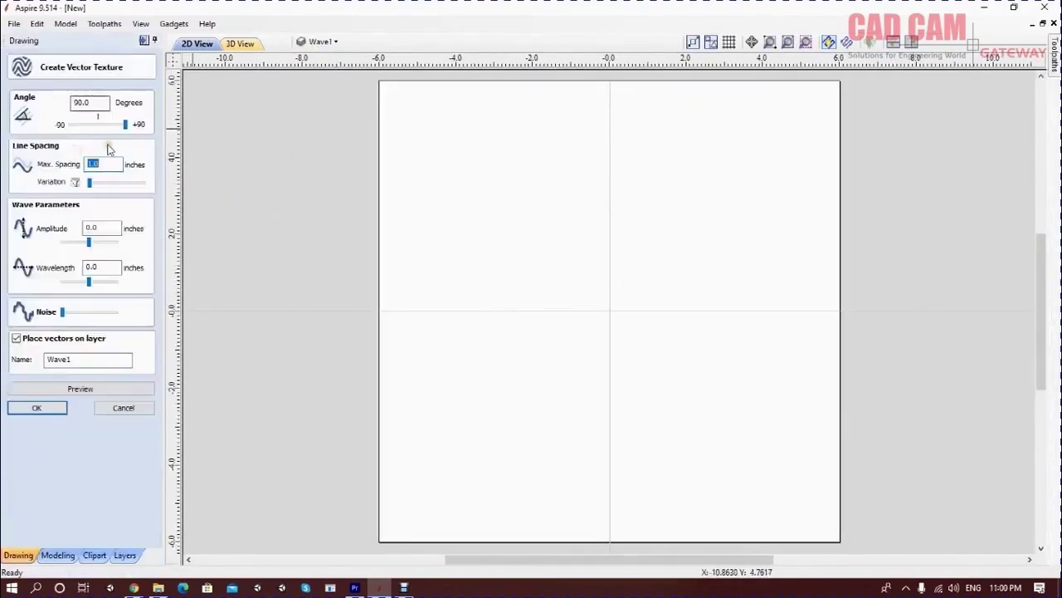
{"action": "double_click", "coordinate": [94, 104]}
{"action": "type", "text": "0"}
{"action": "key", "text": "Tab"}
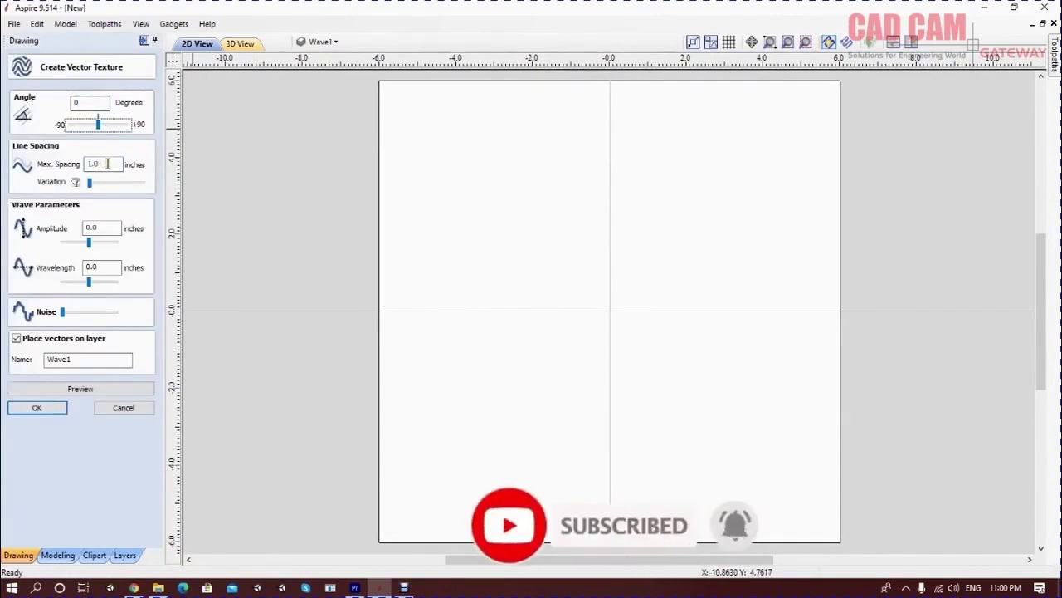
{"action": "double_click", "coordinate": [93, 228]}
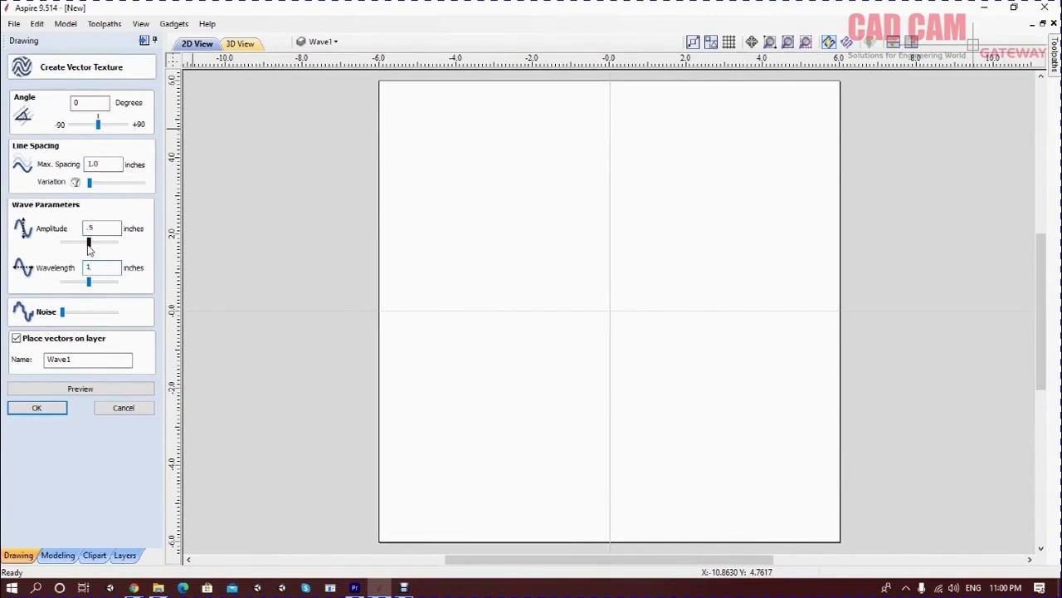
{"action": "left_click", "coordinate": [97, 389]}
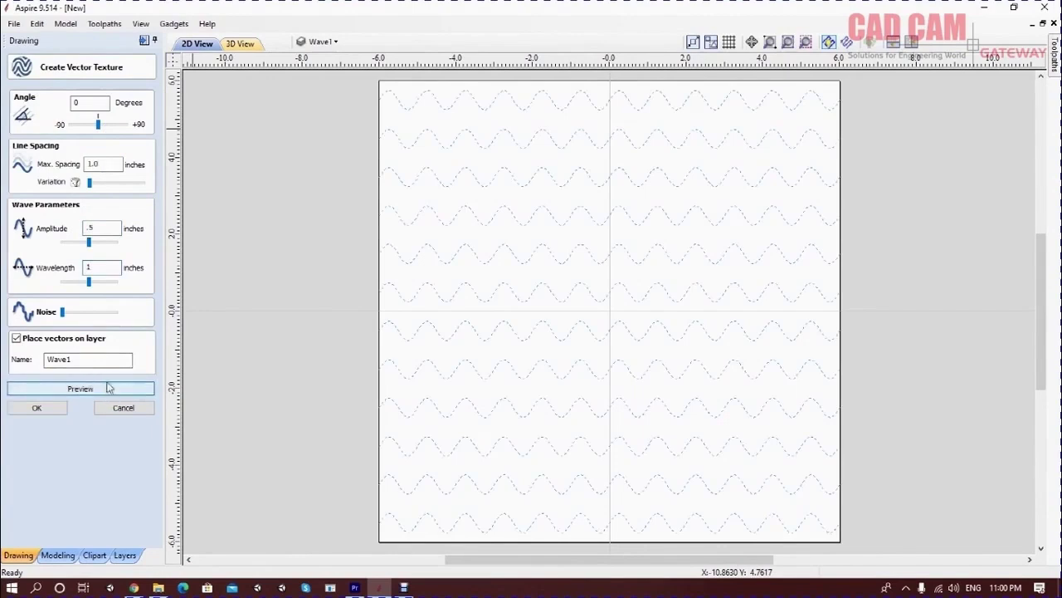
Set the texture's wavelength to 2 inches, preview it and create the wave vectors on layer Wave1
{"action": "left_click_drag", "start_coordinate": [98, 229], "coordinate": [78, 235]}
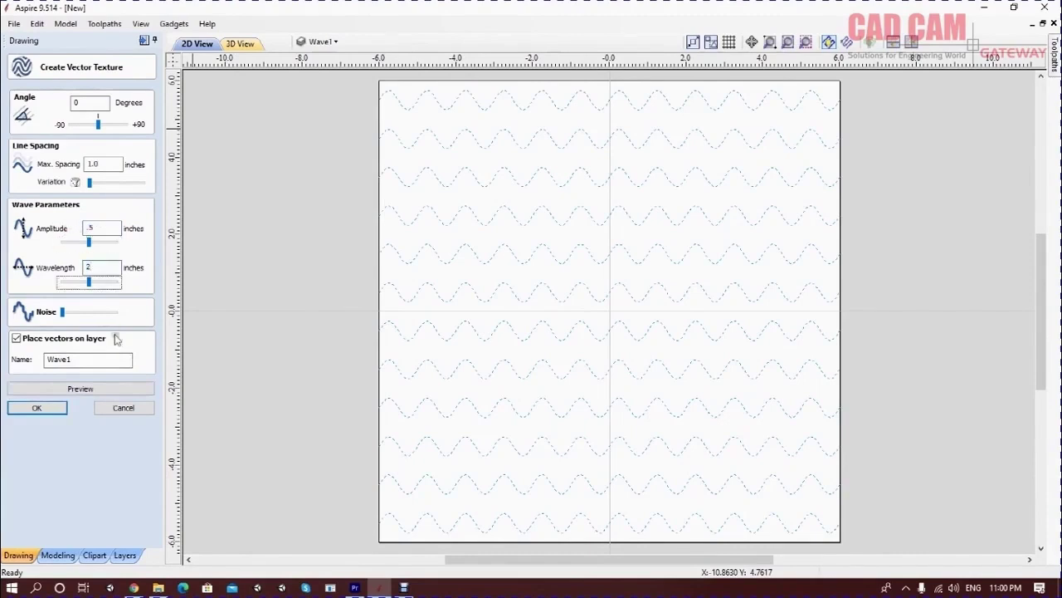
{"action": "left_click", "coordinate": [125, 390]}
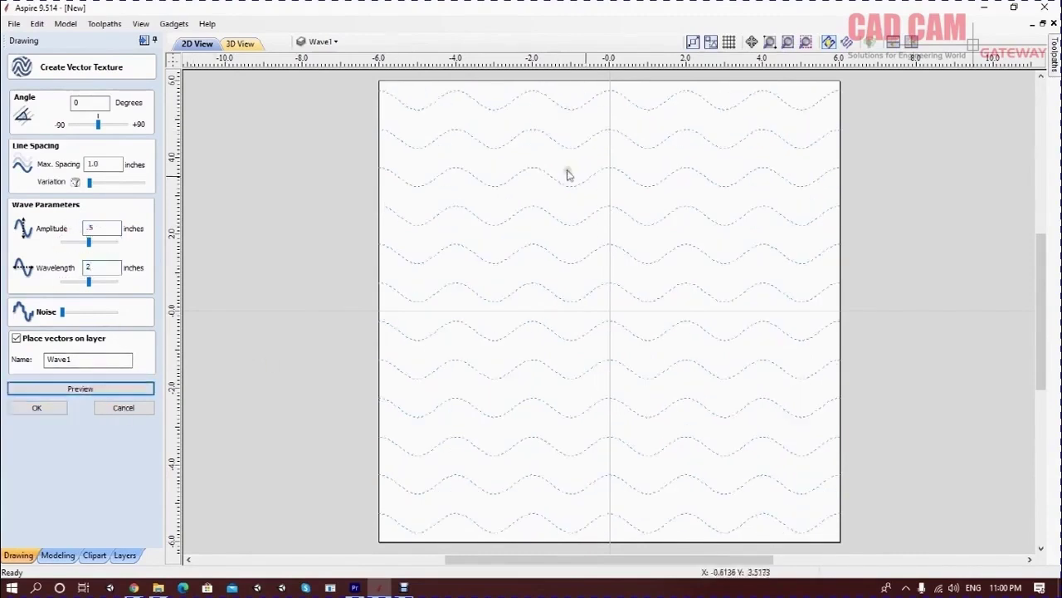
{"action": "left_click", "coordinate": [46, 409]}
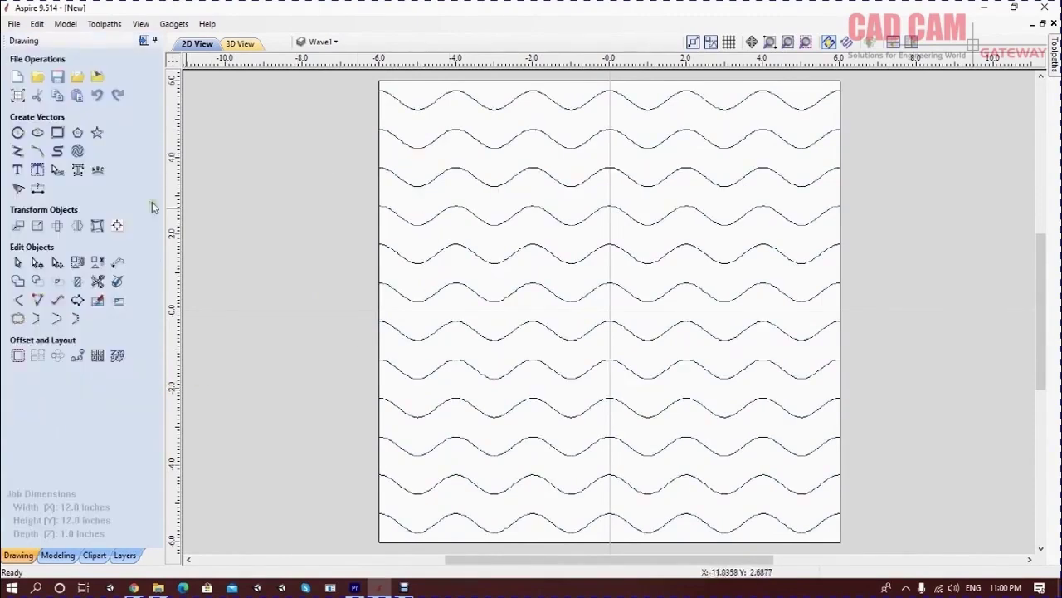
Draw a vertical line along the job's left edge, from the upper-left corner to the lower-left corner
{"action": "left_click", "coordinate": [17, 150]}
{"action": "left_click", "coordinate": [377, 82]}
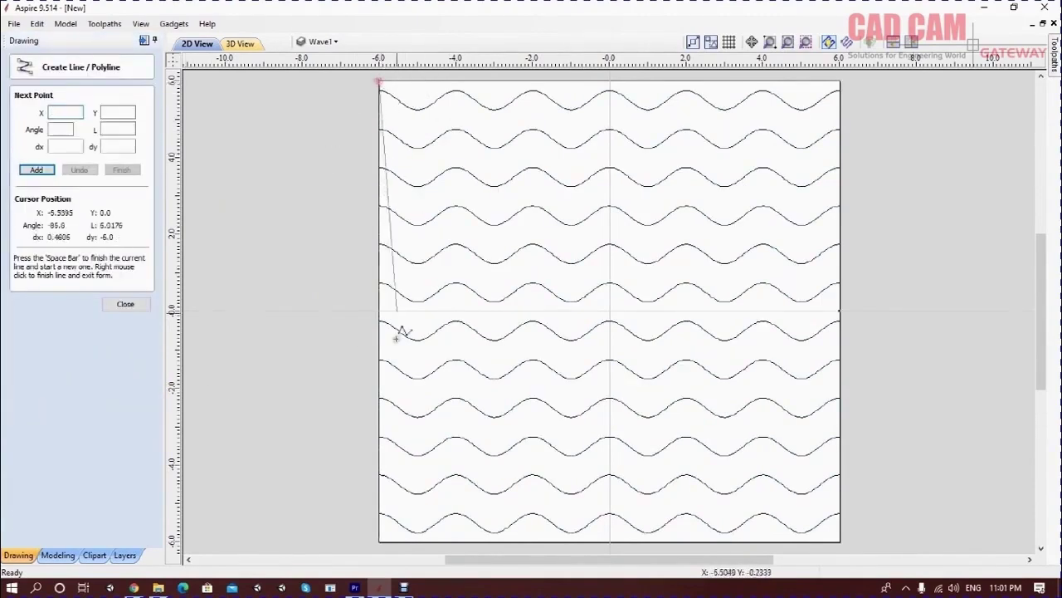
{"action": "left_click", "coordinate": [376, 541]}
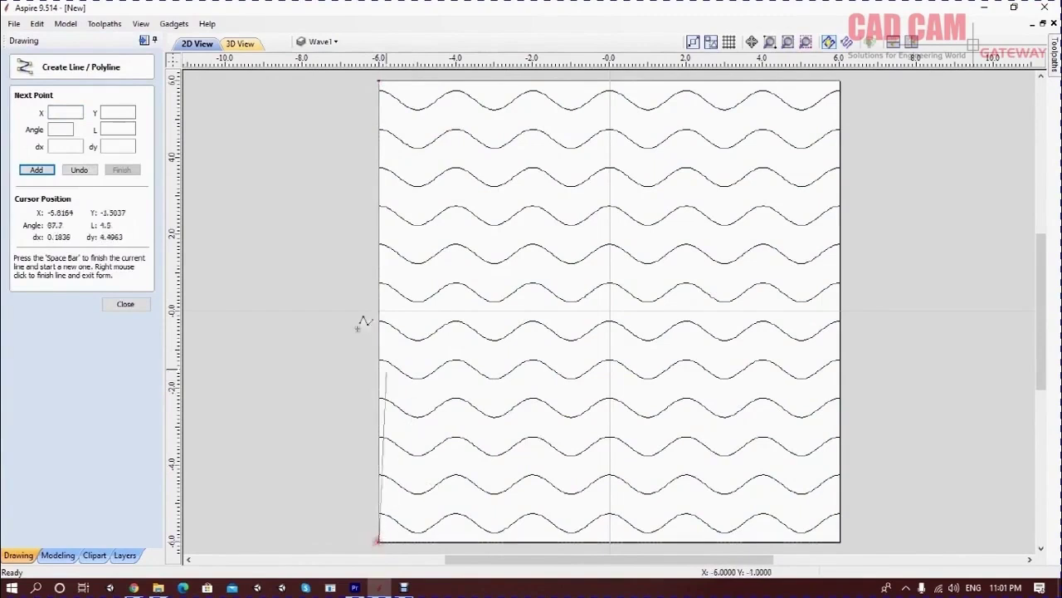
{"action": "right_click", "coordinate": [339, 215]}
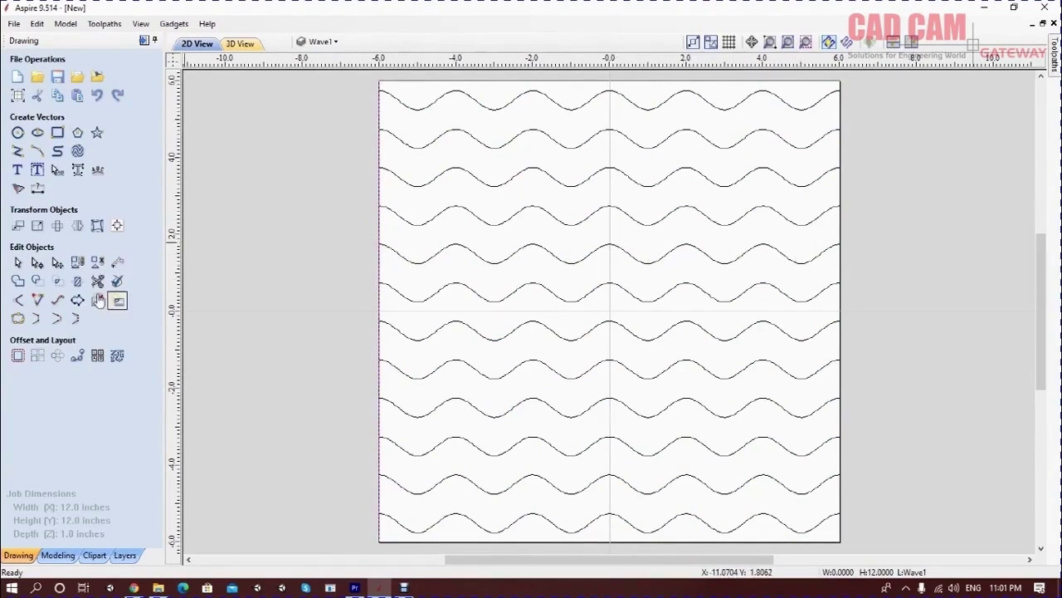
Array-copy the vertical line into 1 row and 13 columns with a 1.0 inch X gap, grouping the copies
{"action": "left_click", "coordinate": [38, 355]}
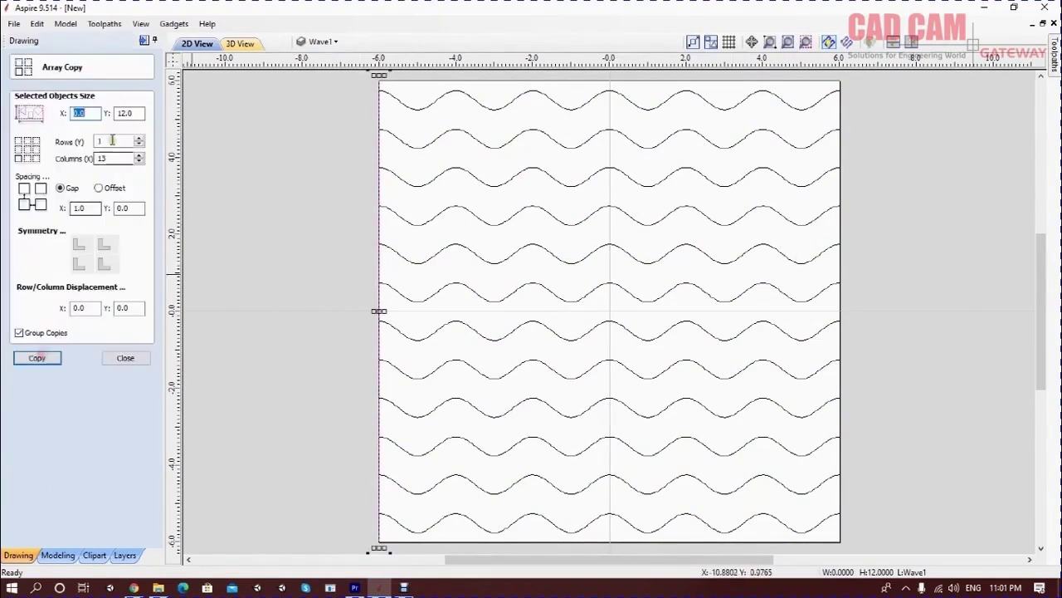
{"action": "left_click", "coordinate": [36, 358]}
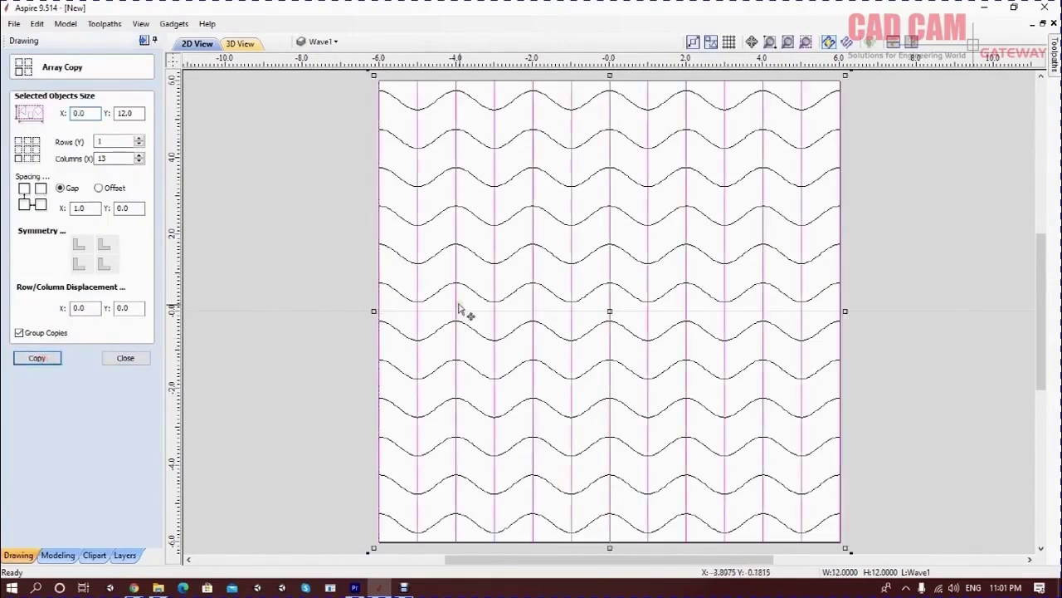
{"action": "key", "text": "Escape"}
Draw an ellipse 0.75 inch wide and 0.45 inch high, and centre it on the upper end of the second vertical line
{"action": "scroll", "coordinate": [461, 249], "scroll_direction": "up", "scroll_amount": 6}
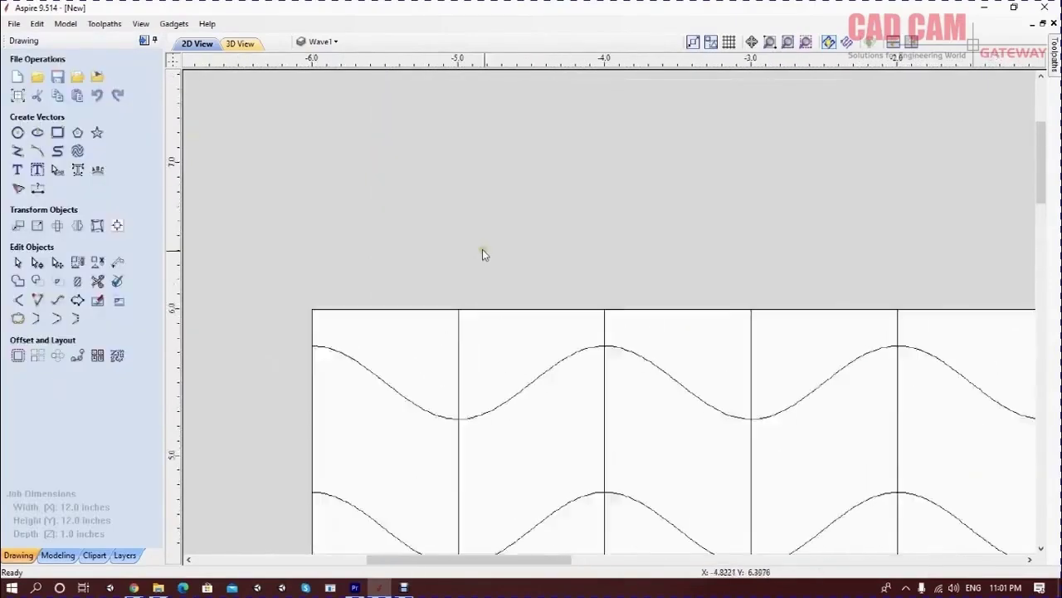
{"action": "left_click", "coordinate": [57, 132]}
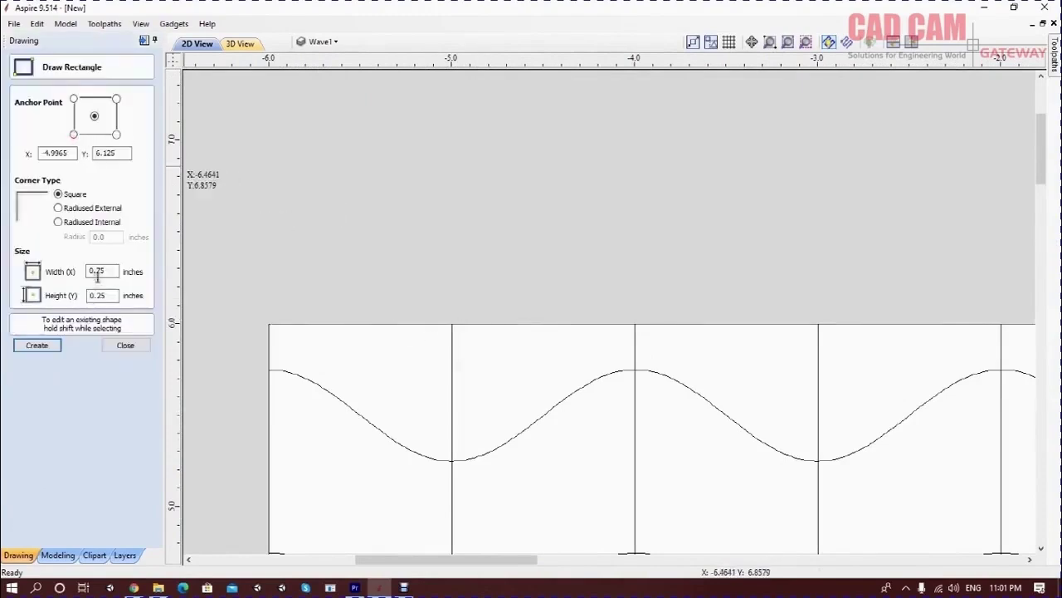
{"action": "left_click", "coordinate": [126, 345]}
{"action": "left_click", "coordinate": [37, 133]}
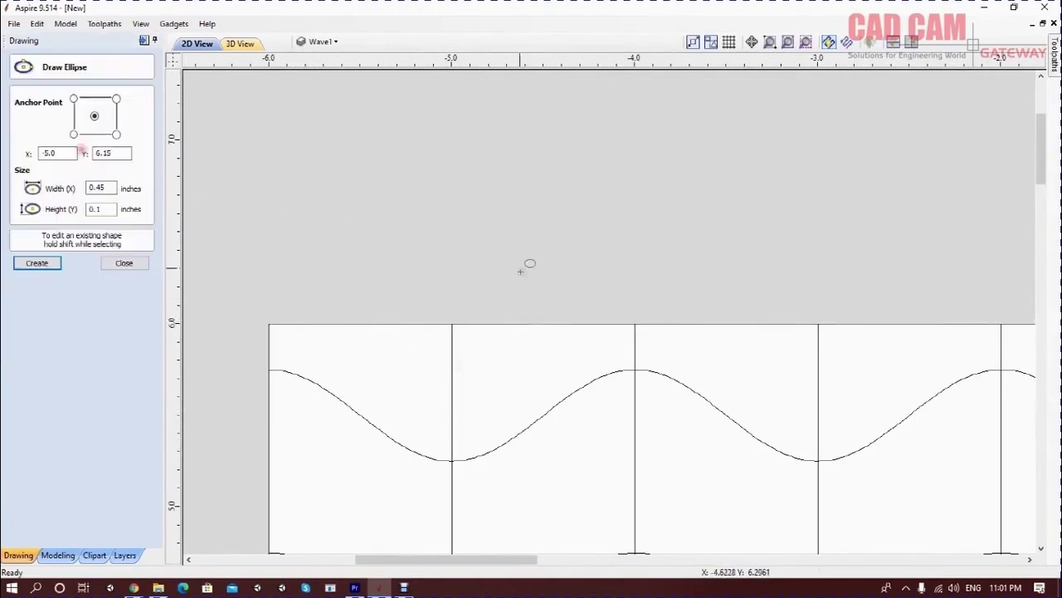
{"action": "mouse_move", "coordinate": [378, 294]}
{"action": "left_mouse_down"}
{"action": "mouse_move", "coordinate": [380, 285]}
{"action": "mouse_move", "coordinate": [518, 265]}
{"action": "mouse_move", "coordinate": [486, 246]}
{"action": "mouse_move", "coordinate": [443, 251]}
{"action": "left_mouse_up"}
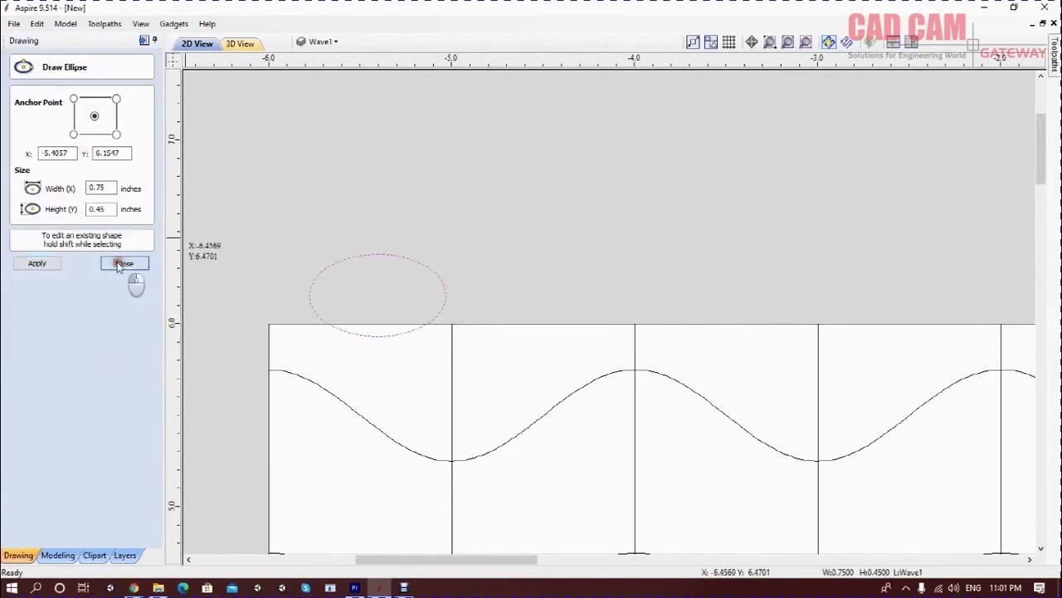
{"action": "left_click", "coordinate": [123, 263]}
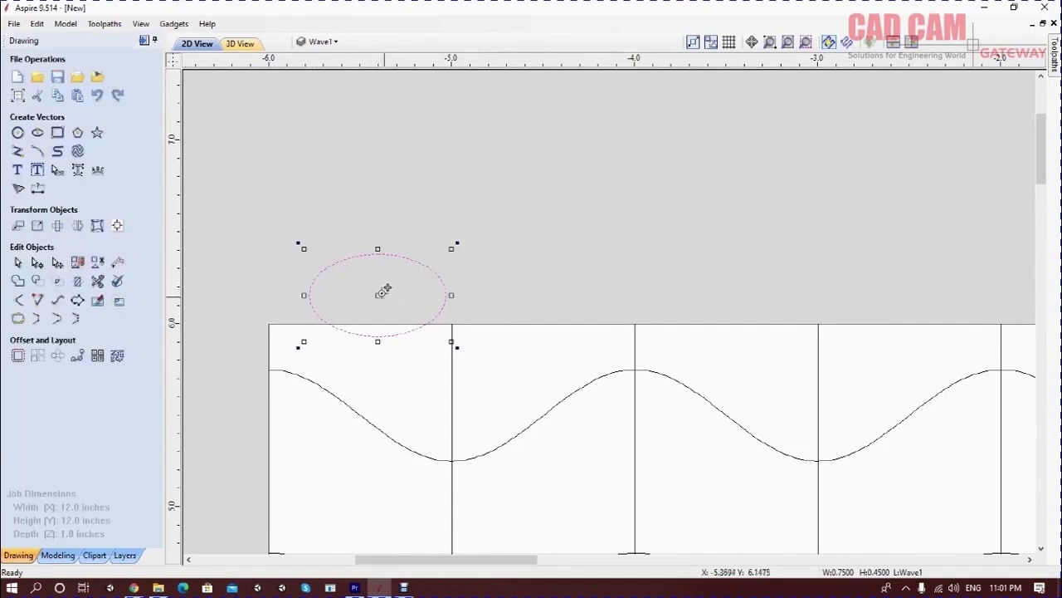
{"action": "left_click_drag", "start_coordinate": [374, 290], "coordinate": [472, 342]}
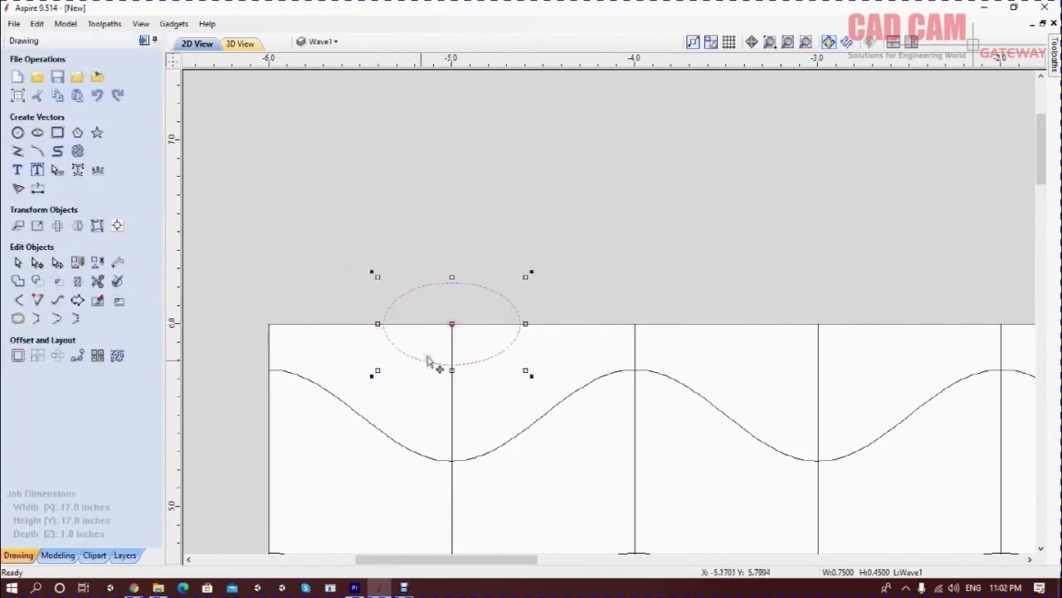
Draw a vertical line about 0.38 inch long downward from the ellipse's left end point
{"action": "scroll", "coordinate": [437, 354], "scroll_direction": "down", "scroll_amount": 1}
{"action": "scroll", "coordinate": [417, 301], "scroll_direction": "up", "scroll_amount": 3}
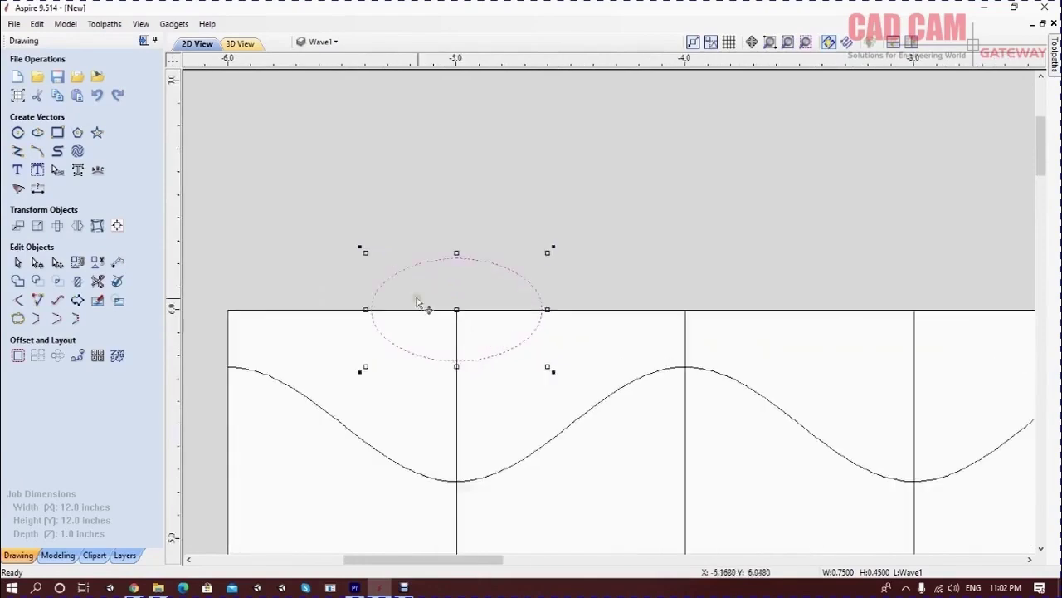
{"action": "left_click", "coordinate": [17, 151]}
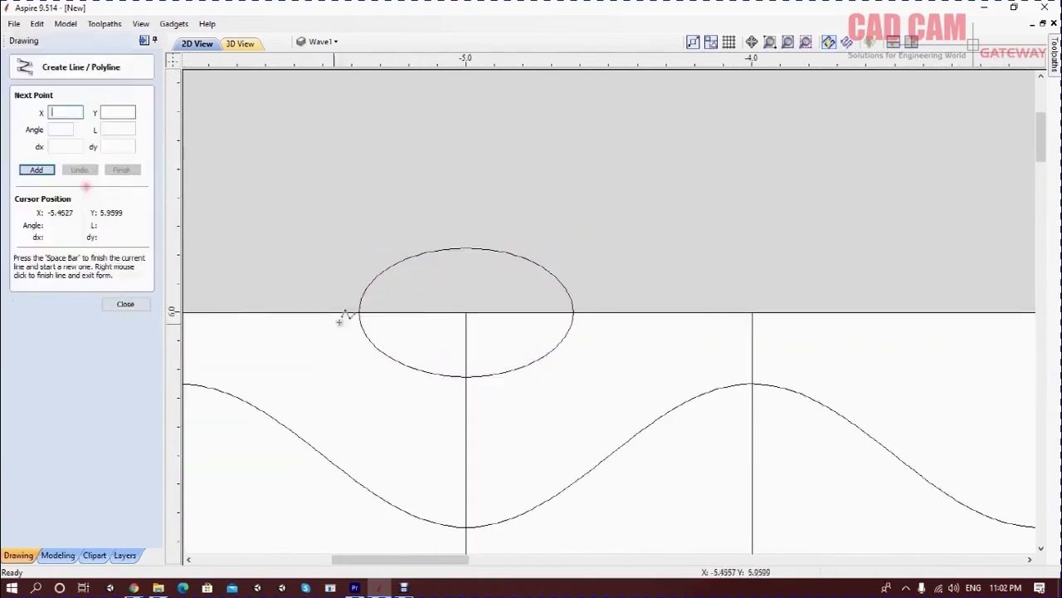
{"action": "left_click", "coordinate": [357, 313]}
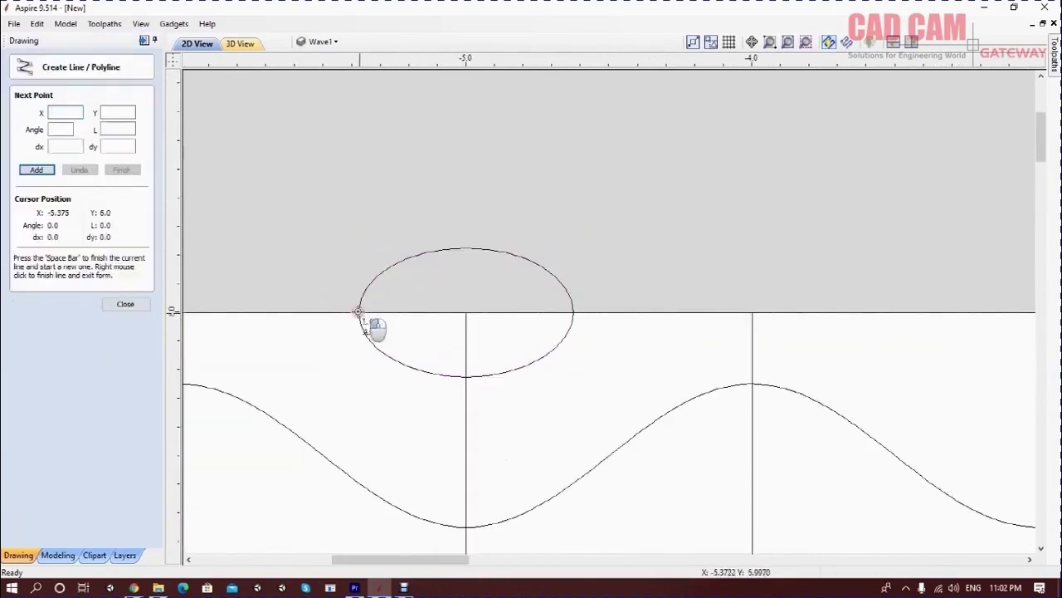
{"action": "left_click", "coordinate": [357, 421]}
{"action": "right_click", "coordinate": [536, 319]}
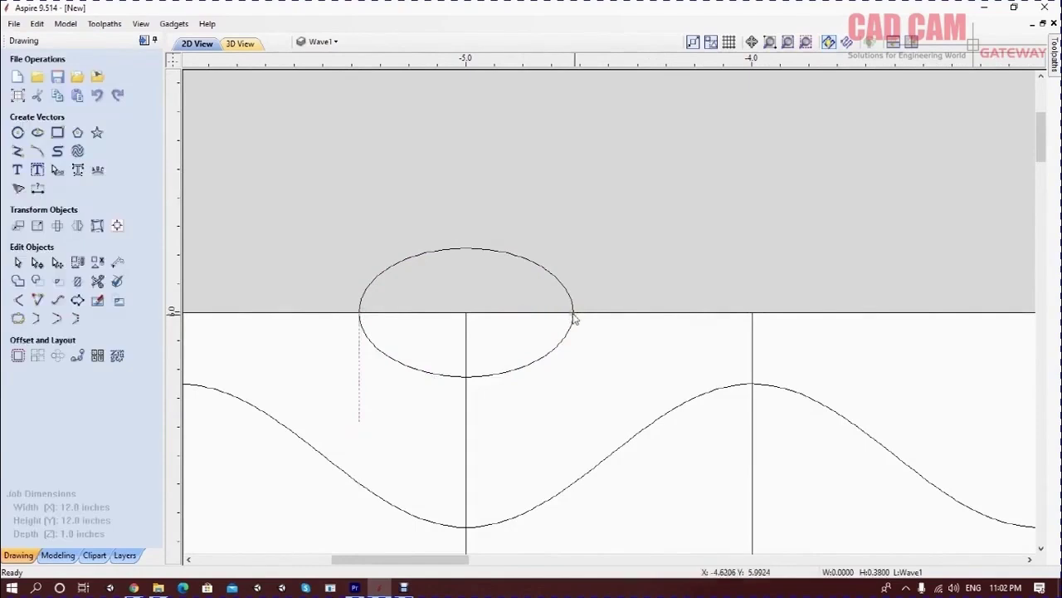
Draw a vertical line about 0.37 inch long downward from the ellipse's right end point
{"action": "left_click", "coordinate": [17, 150]}
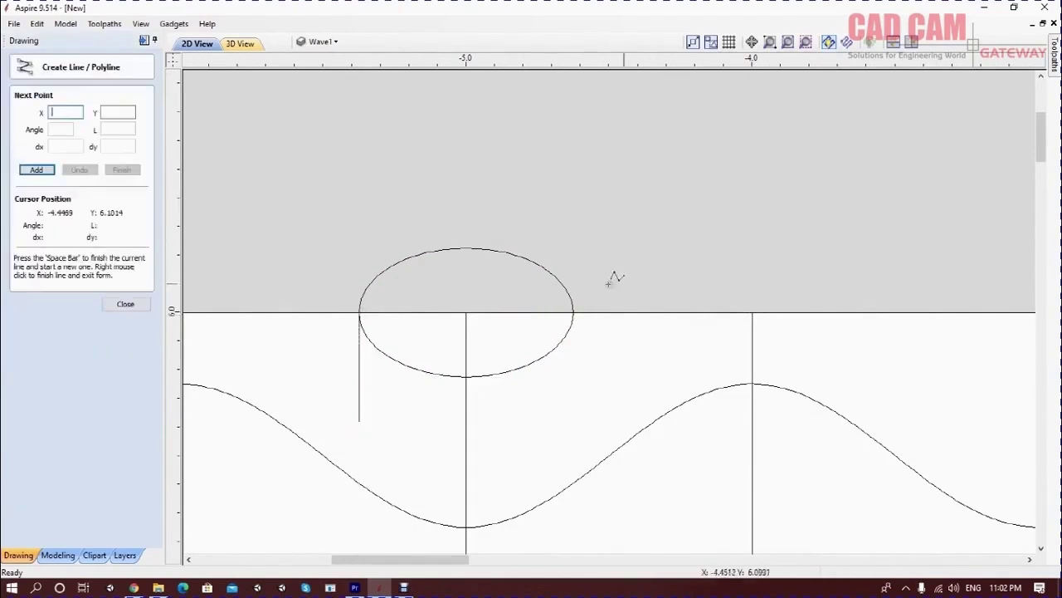
{"action": "left_click", "coordinate": [574, 313]}
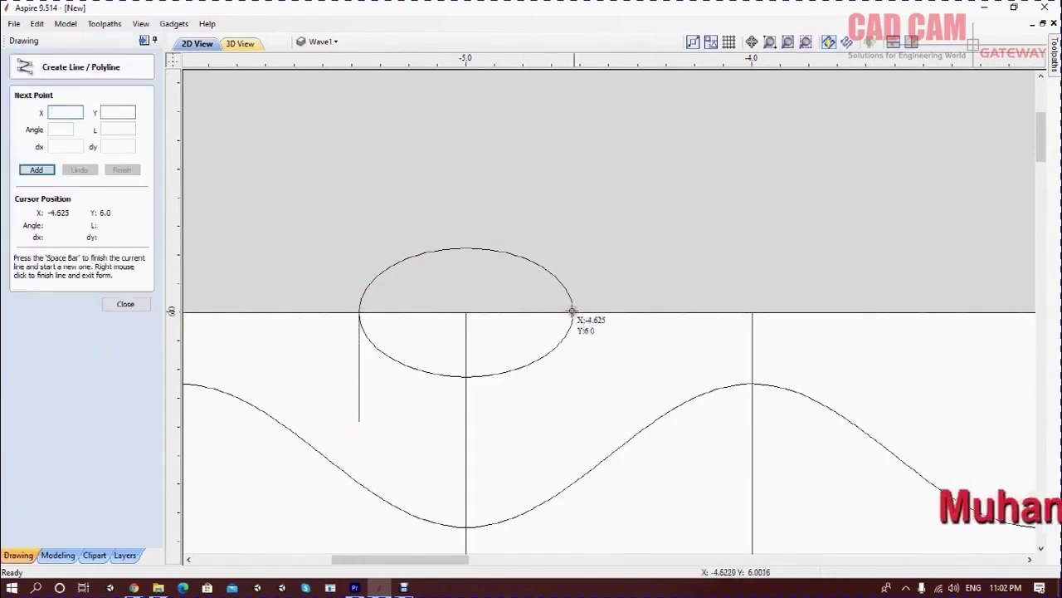
{"action": "left_click", "coordinate": [568, 414]}
{"action": "right_click", "coordinate": [607, 323]}
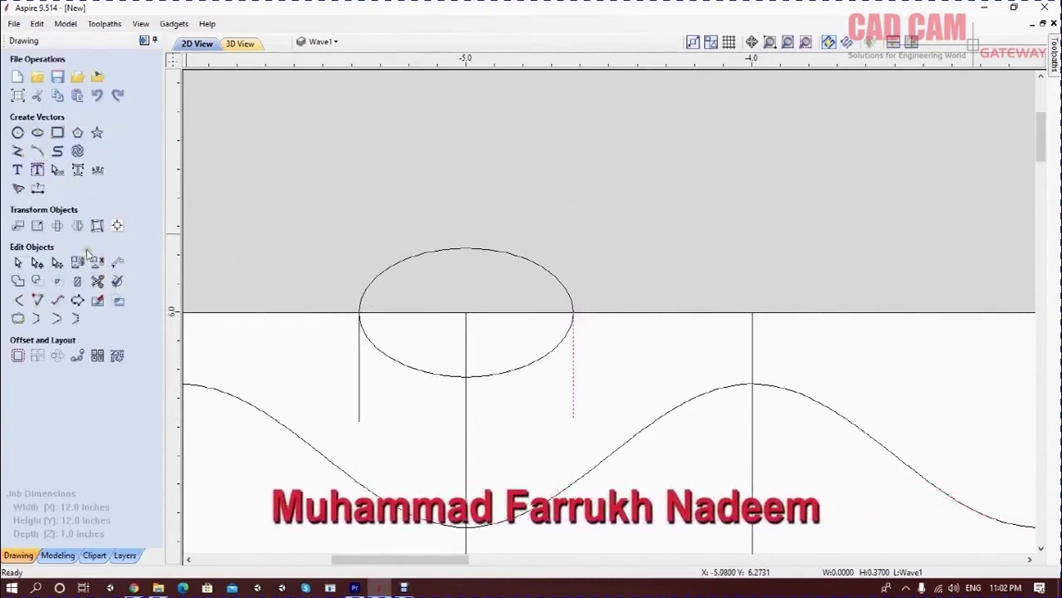
Trim away the lower half of the ellipse between the two vertical lines, leaving an arch-shaped profile
{"action": "left_click", "coordinate": [97, 280]}
{"action": "left_click", "coordinate": [381, 352]}
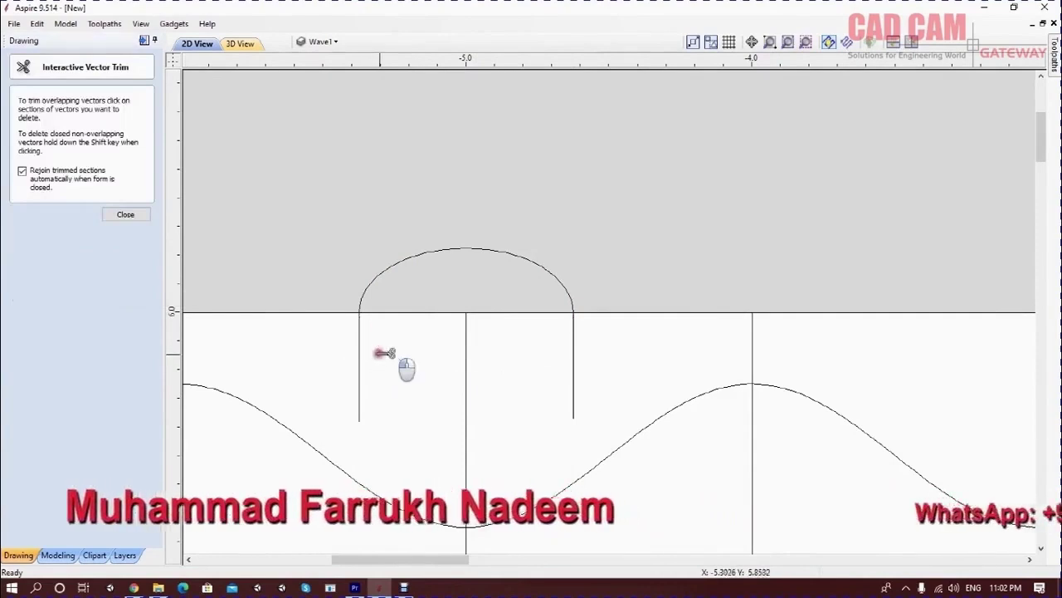
{"action": "key", "text": "Escape"}
Select the arch profile with both legs and move it straight up, just above the job's upper edge
{"action": "left_click", "coordinate": [554, 320]}
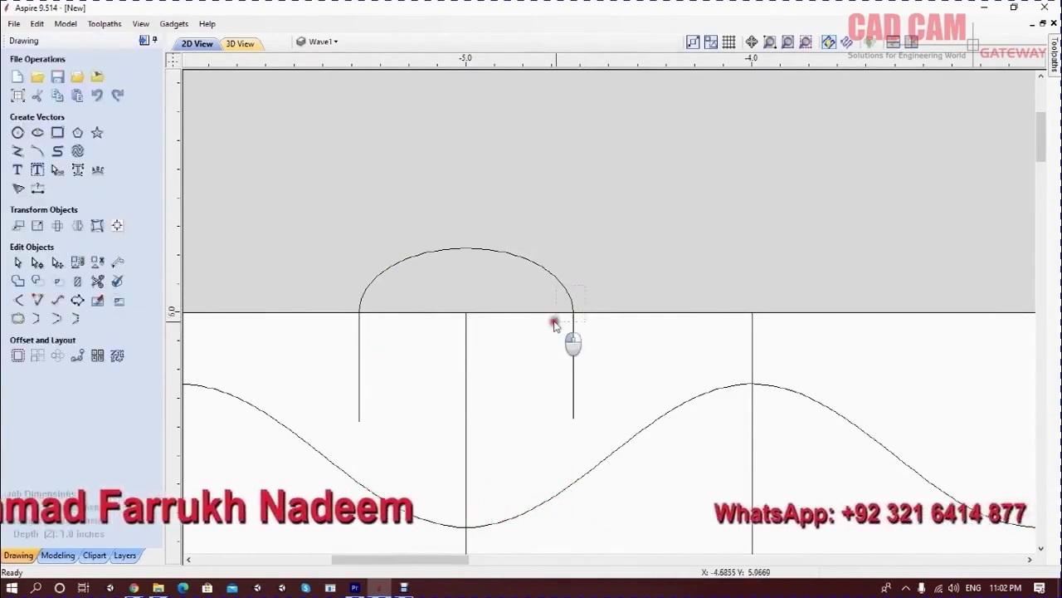
{"action": "left_click", "coordinate": [57, 262]}
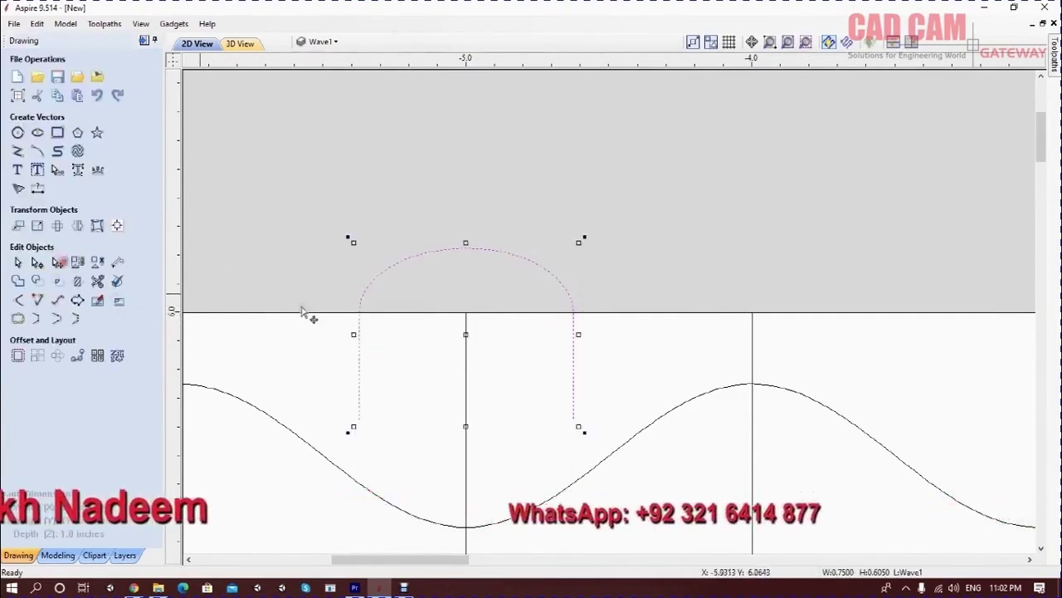
{"action": "left_click_drag", "start_coordinate": [472, 334], "coordinate": [466, 218]}
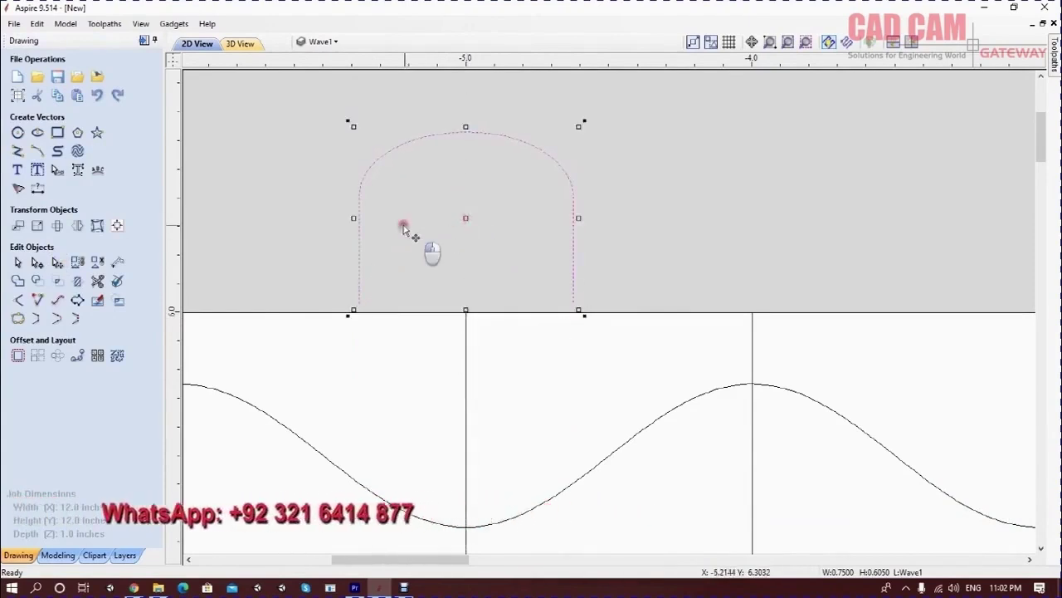
{"action": "left_click", "coordinate": [411, 228]}
Draw a horizontal line about 0.82 inch long across both legs, just below the arch's curved part
{"action": "left_click", "coordinate": [17, 150]}
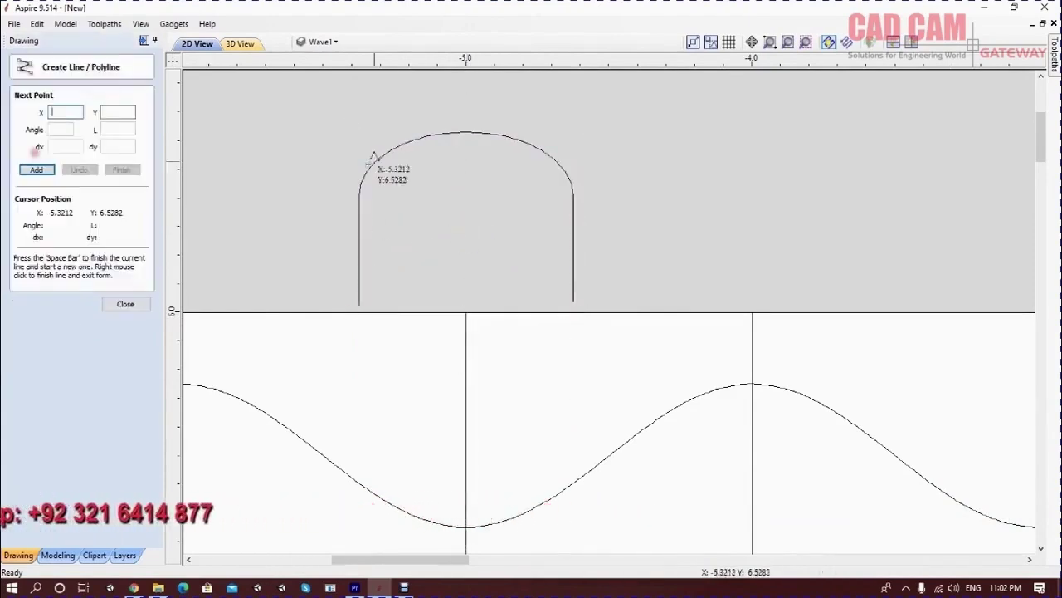
{"action": "left_click", "coordinate": [350, 207]}
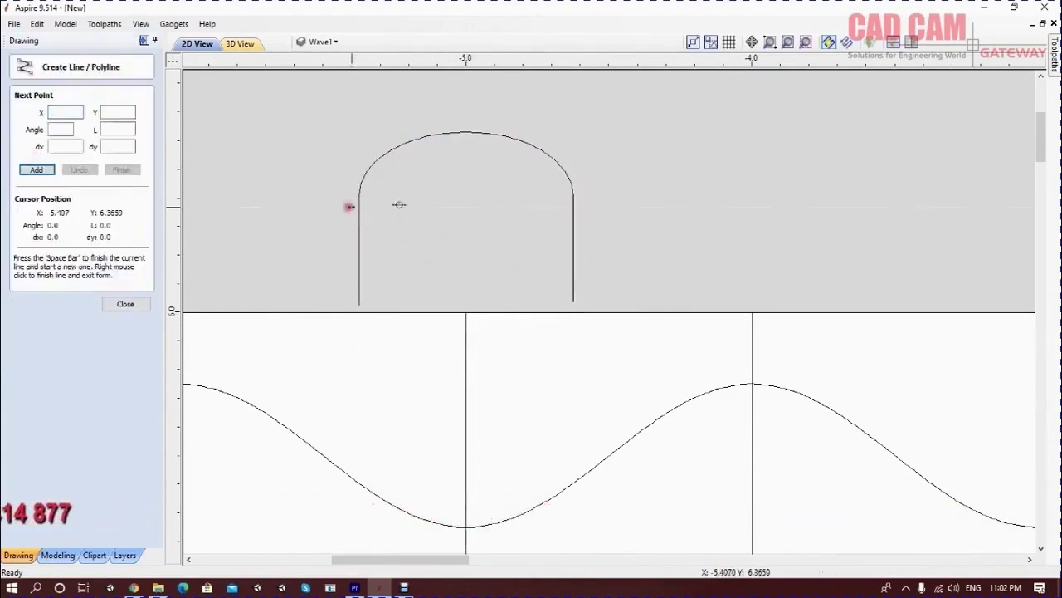
{"action": "left_click", "coordinate": [582, 207]}
{"action": "right_click", "coordinate": [612, 190]}
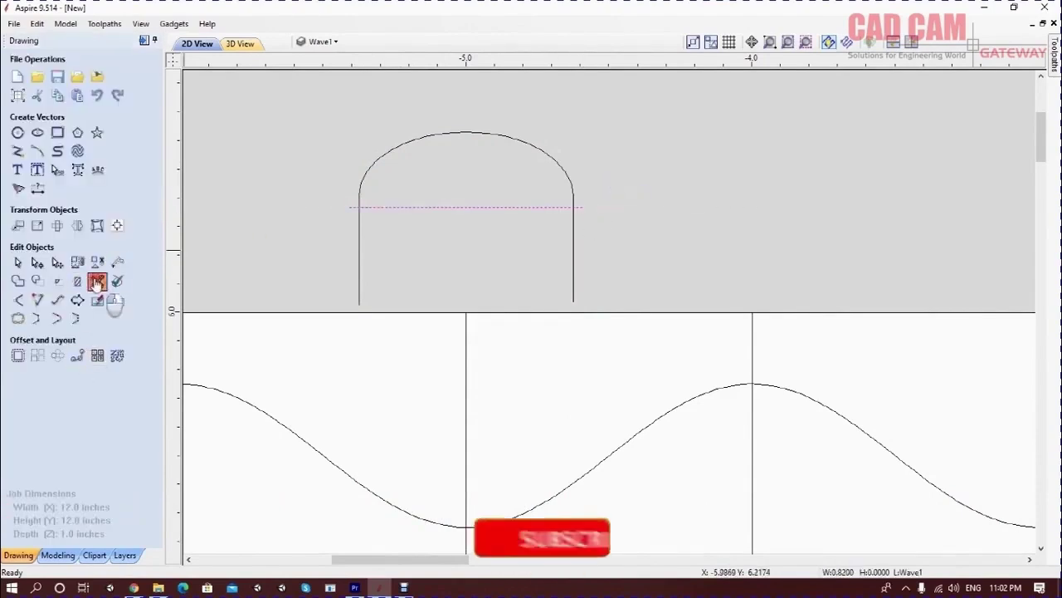
Trim both arch legs below the horizontal line, and delete that line
{"action": "left_click", "coordinate": [80, 283]}
{"action": "left_click", "coordinate": [359, 249]}
{"action": "left_click", "coordinate": [574, 249]}
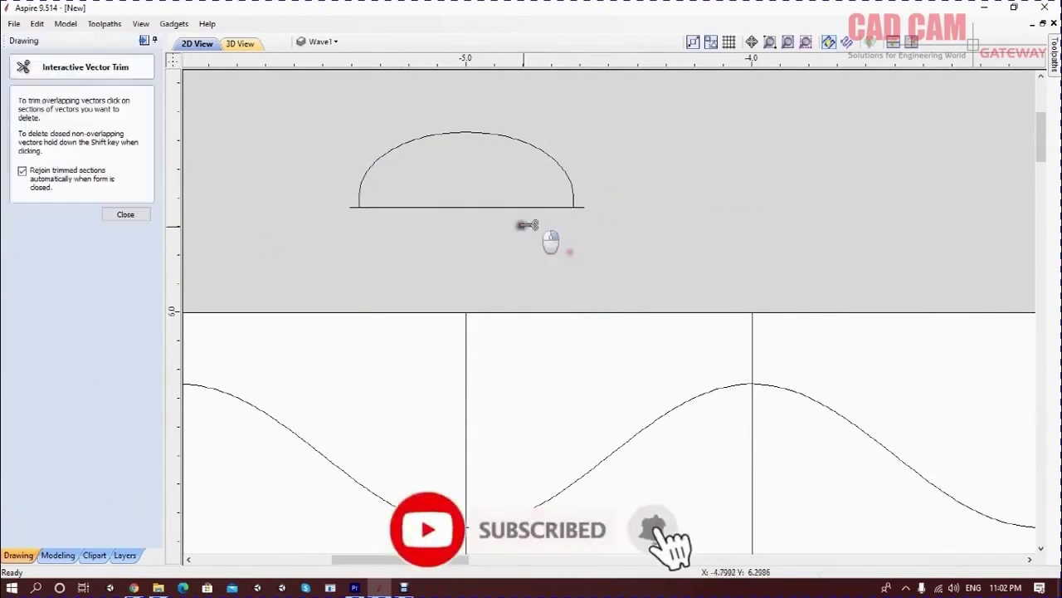
{"action": "right_click", "coordinate": [531, 225]}
{"action": "left_click", "coordinate": [513, 207]}
{"action": "key", "text": "Delete"}
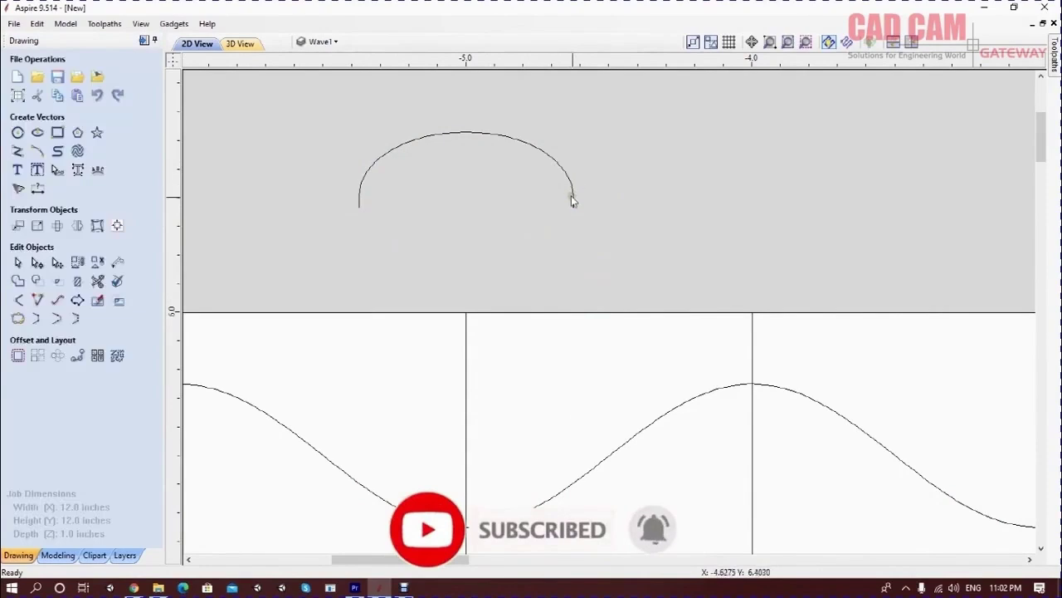
{"action": "left_click", "coordinate": [573, 198]}
{"action": "left_click", "coordinate": [444, 239]}
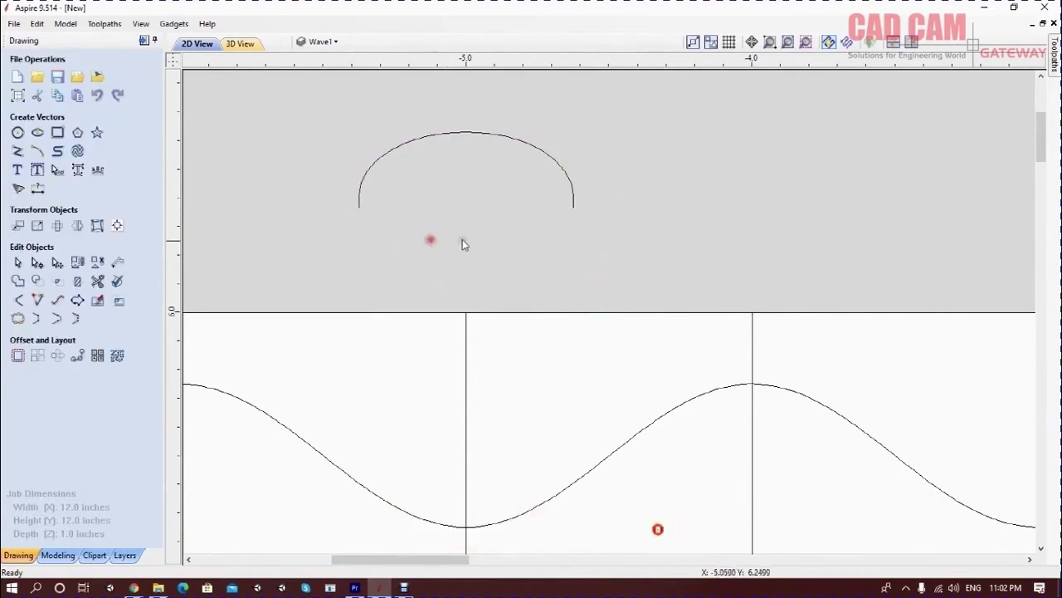
{"action": "scroll", "coordinate": [522, 237], "scroll_direction": "down", "scroll_amount": 2}
{"action": "scroll", "coordinate": [522, 237], "scroll_direction": "down", "scroll_amount": 2}
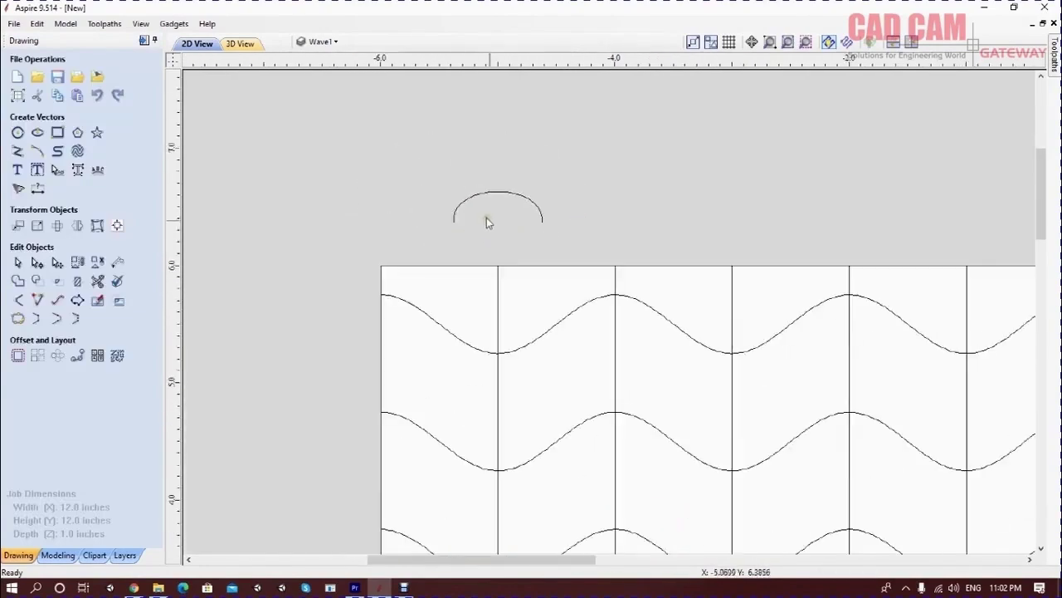
{"action": "scroll", "coordinate": [494, 187], "scroll_direction": "up", "scroll_amount": 3}
{"action": "scroll", "coordinate": [494, 187], "scroll_direction": "up", "scroll_amount": 3}
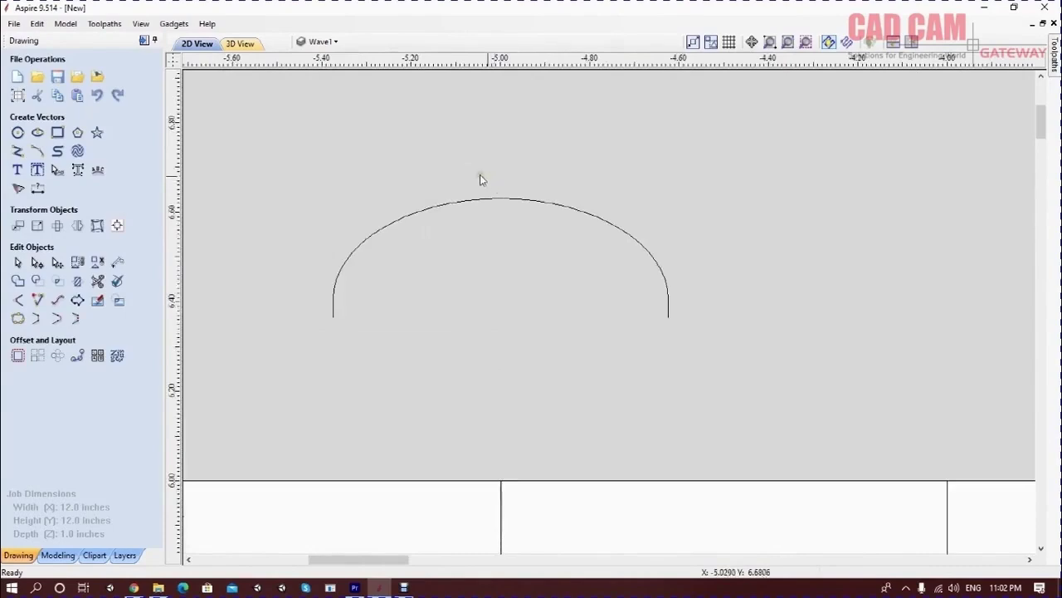
{"action": "scroll", "coordinate": [425, 181], "scroll_direction": "down", "scroll_amount": 1}
{"action": "scroll", "coordinate": [420, 176], "scroll_direction": "up", "scroll_amount": 1}
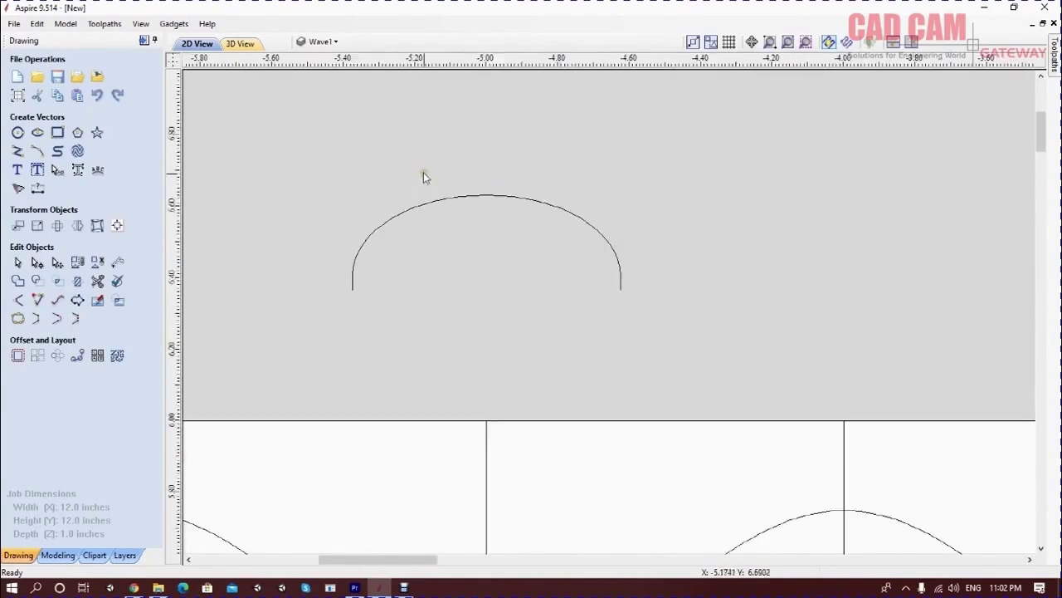
Set up Extrude and Weave with the wavy and vertical line groups as drive rails and the arch as cross section
{"action": "scroll", "coordinate": [423, 170], "scroll_direction": "down", "scroll_amount": 1}
{"action": "scroll", "coordinate": [423, 170], "scroll_direction": "down", "scroll_amount": 3}
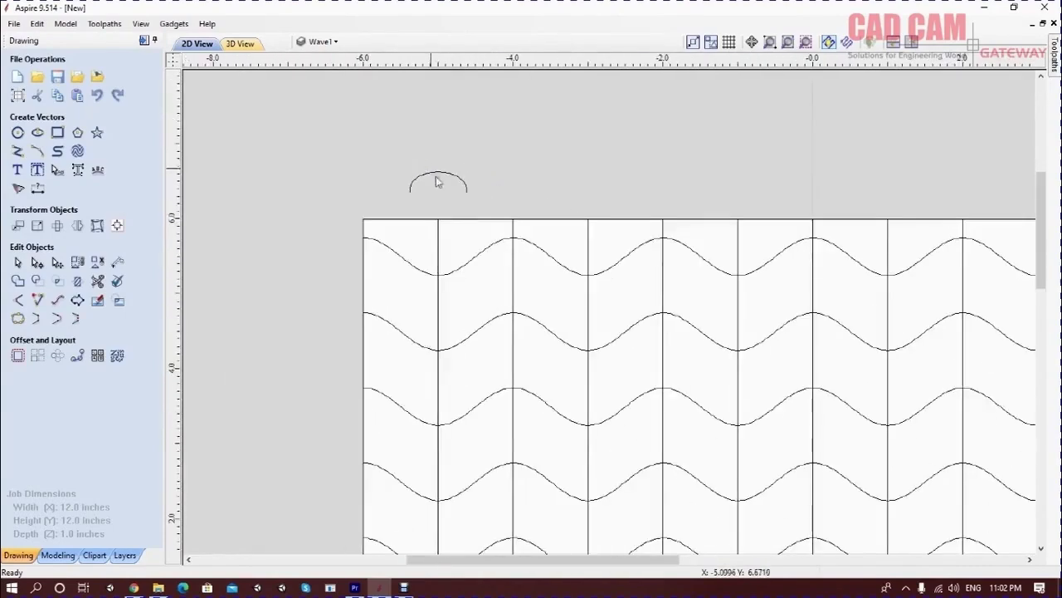
{"action": "left_click", "coordinate": [581, 282]}
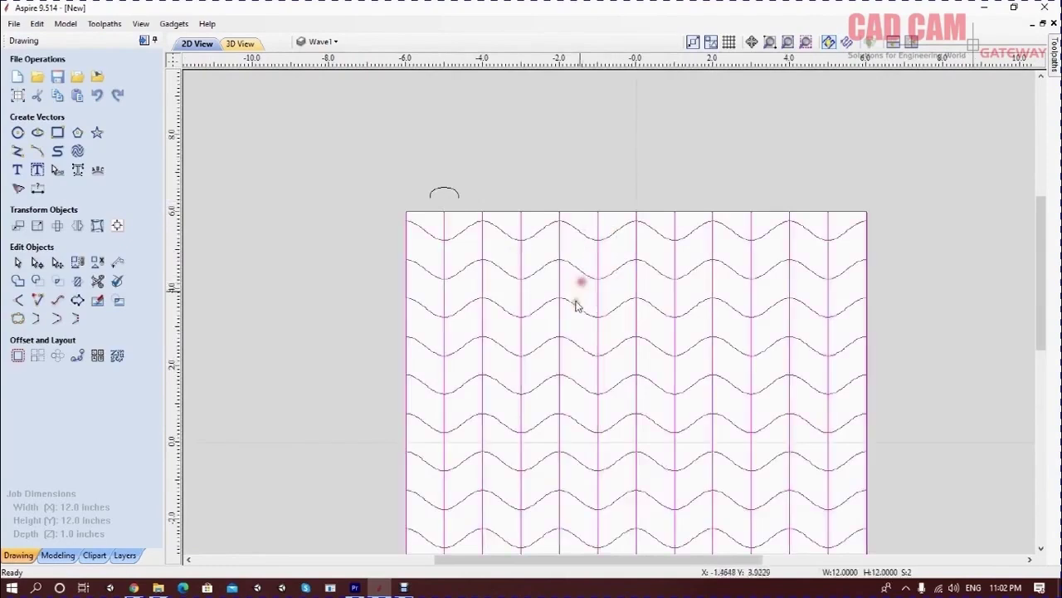
{"action": "left_click", "coordinate": [58, 554]}
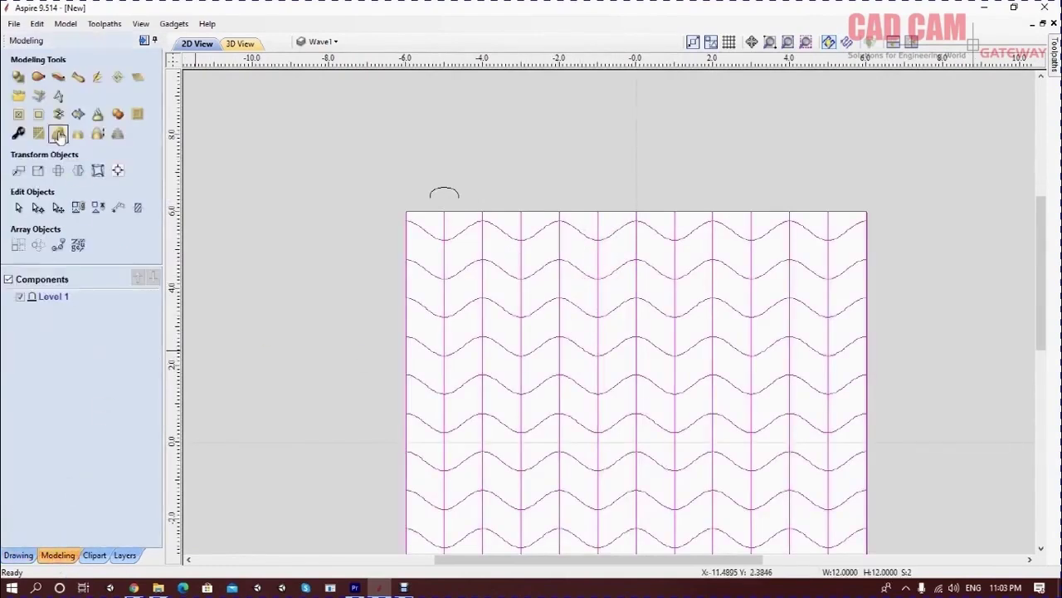
{"action": "left_click", "coordinate": [59, 78]}
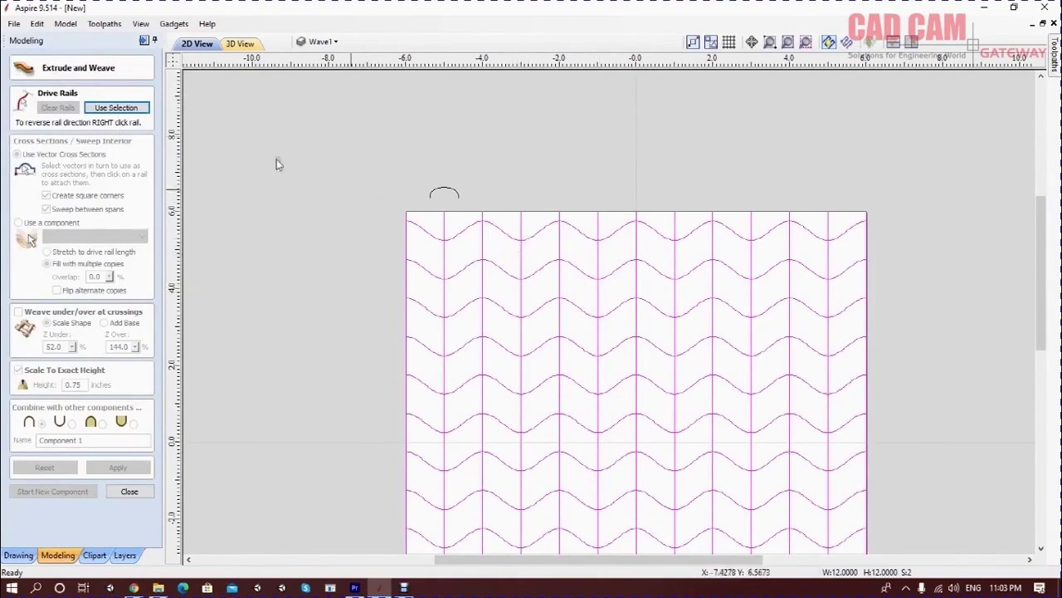
{"action": "left_click", "coordinate": [118, 107]}
{"action": "left_click", "coordinate": [444, 193]}
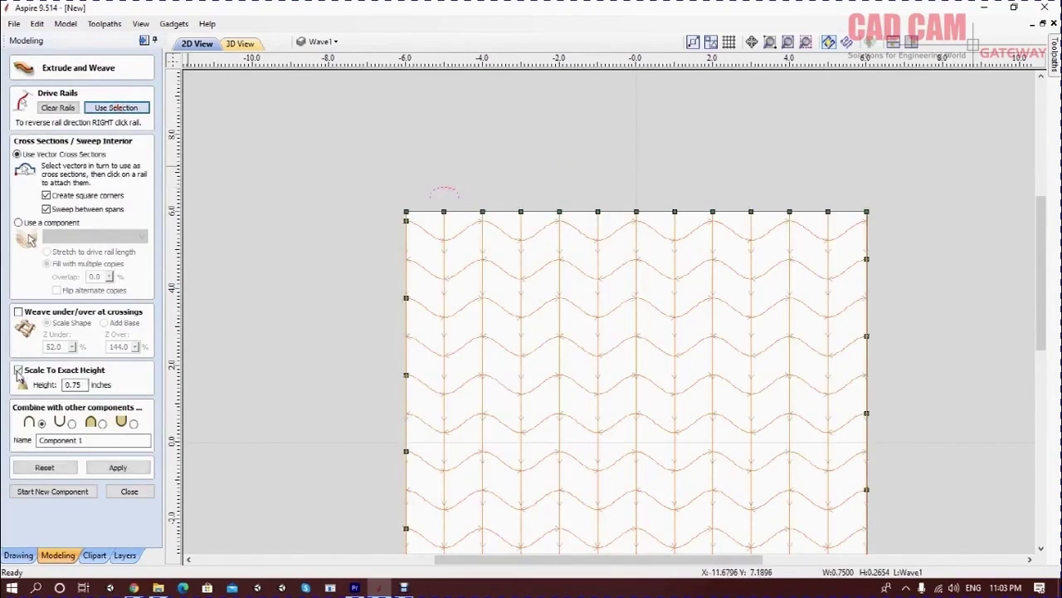
Create the component with weaving under/over at crossings and without scaling to exact height, and view it in 3D
{"action": "left_click", "coordinate": [18, 311]}
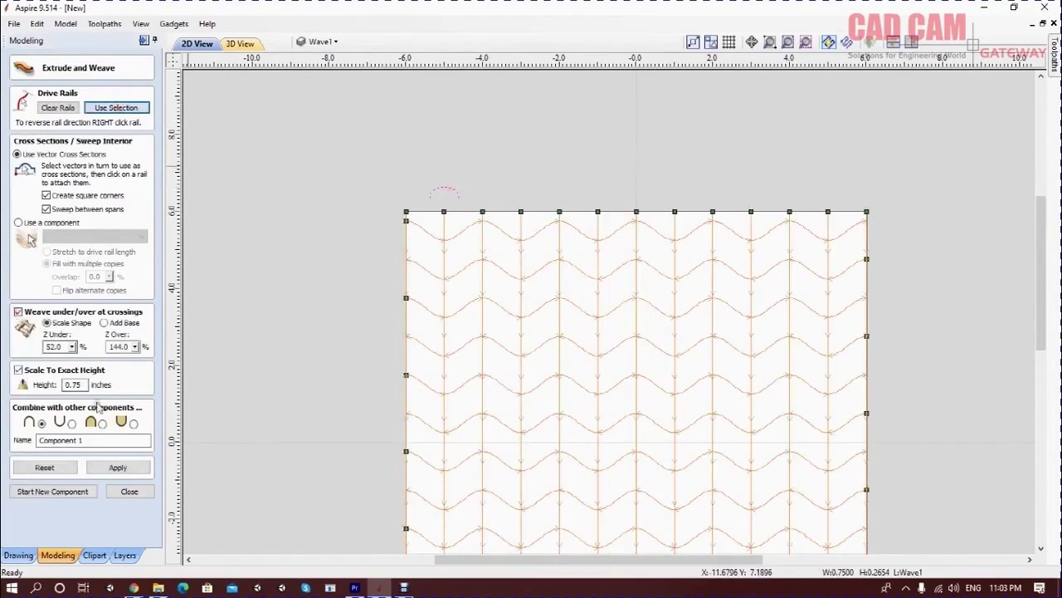
{"action": "left_click", "coordinate": [19, 370]}
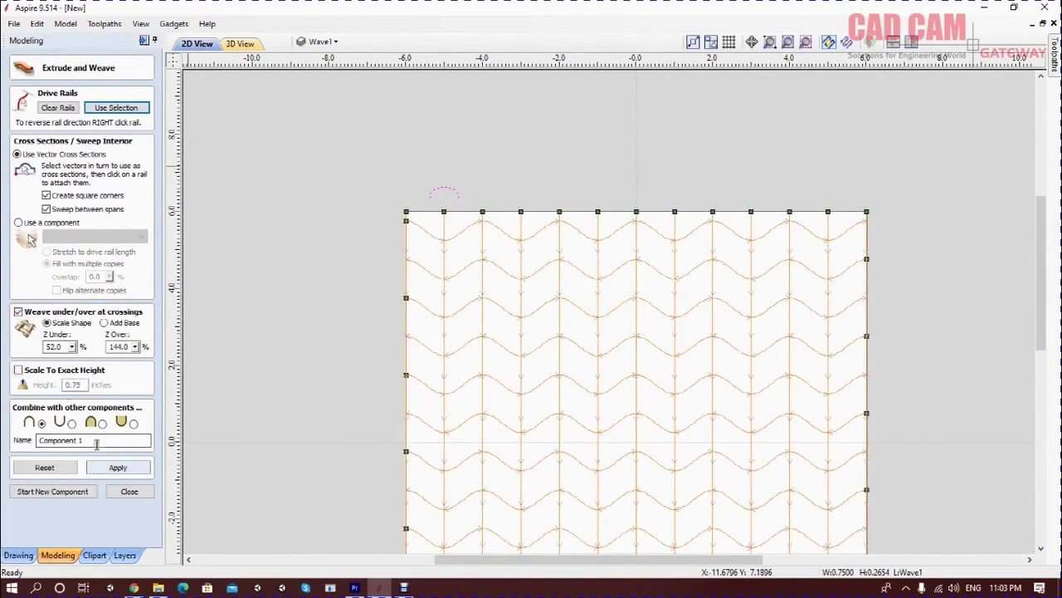
{"action": "left_click", "coordinate": [115, 467]}
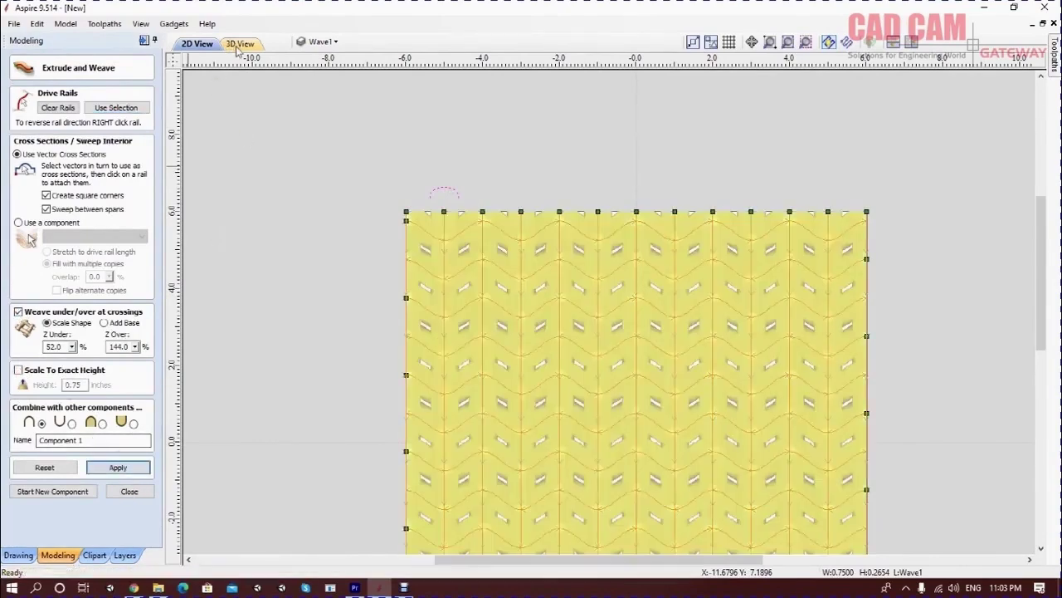
{"action": "left_click", "coordinate": [239, 45]}
{"action": "left_click_drag", "start_coordinate": [557, 345], "coordinate": [553, 251]}
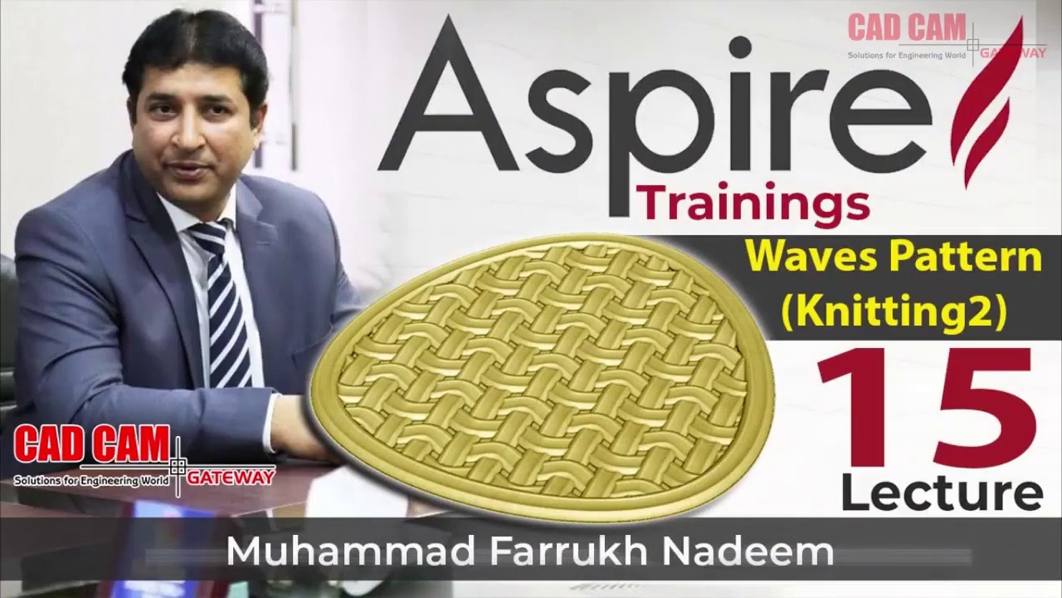